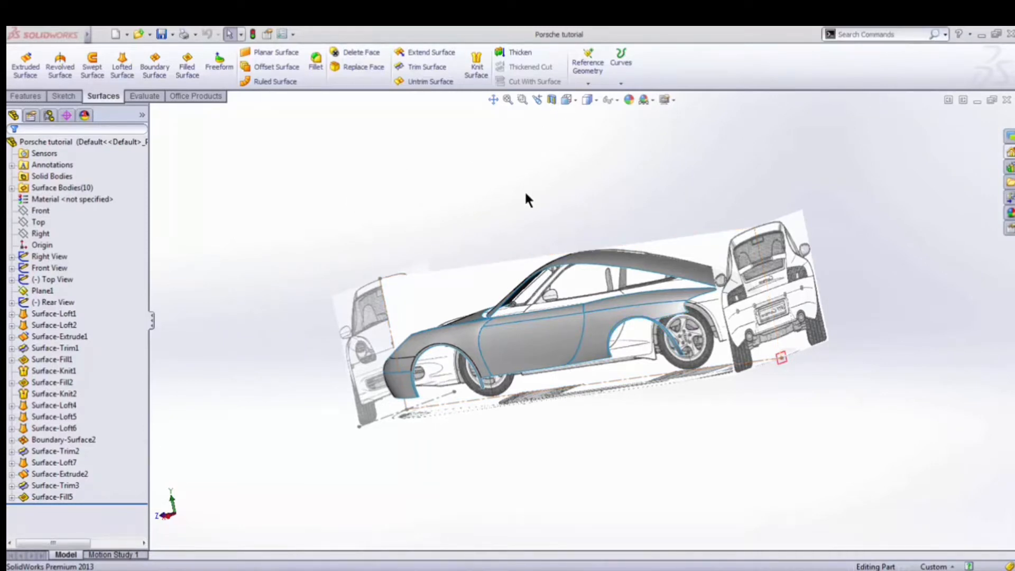
Examine the door and rear fender surfaces and the curved seam between them from the side and at an angle
{"action": "middle_click_drag", "start_coordinate": [669, 204], "coordinate": [596, 265]}
{"action": "scroll", "coordinate": [618, 380], "scroll_direction": "down", "scroll_amount": 6}
{"action": "scroll", "coordinate": [596, 265], "scroll_direction": "up", "scroll_amount": 3}
{"action": "scroll", "coordinate": [584, 265], "scroll_direction": "down", "scroll_amount": 3}
{"action": "left_click", "coordinate": [553, 293]}
{"action": "scroll", "coordinate": [559, 259], "scroll_direction": "up", "scroll_amount": 5}
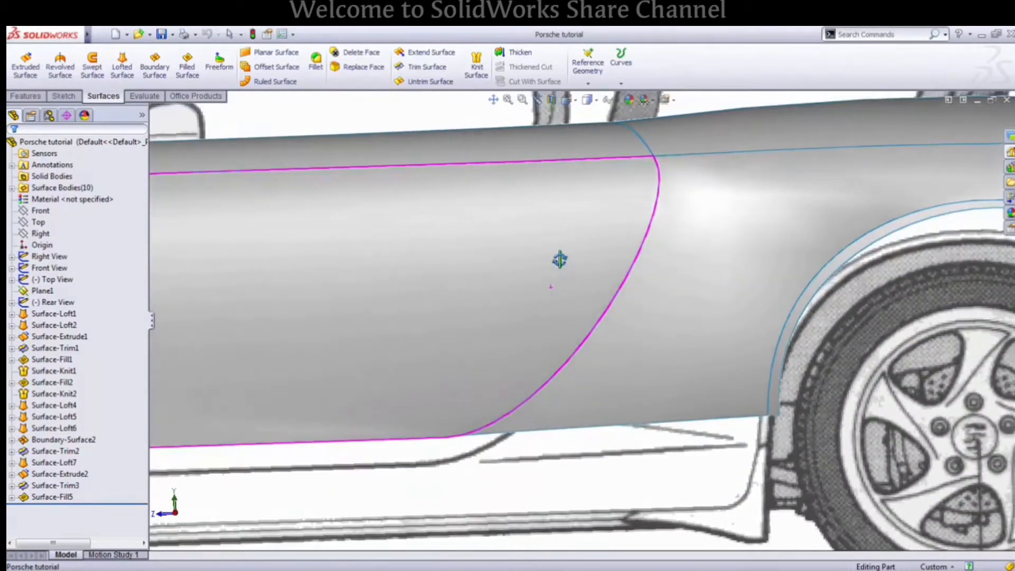
{"action": "middle_click_drag", "start_coordinate": [671, 274], "coordinate": [583, 340]}
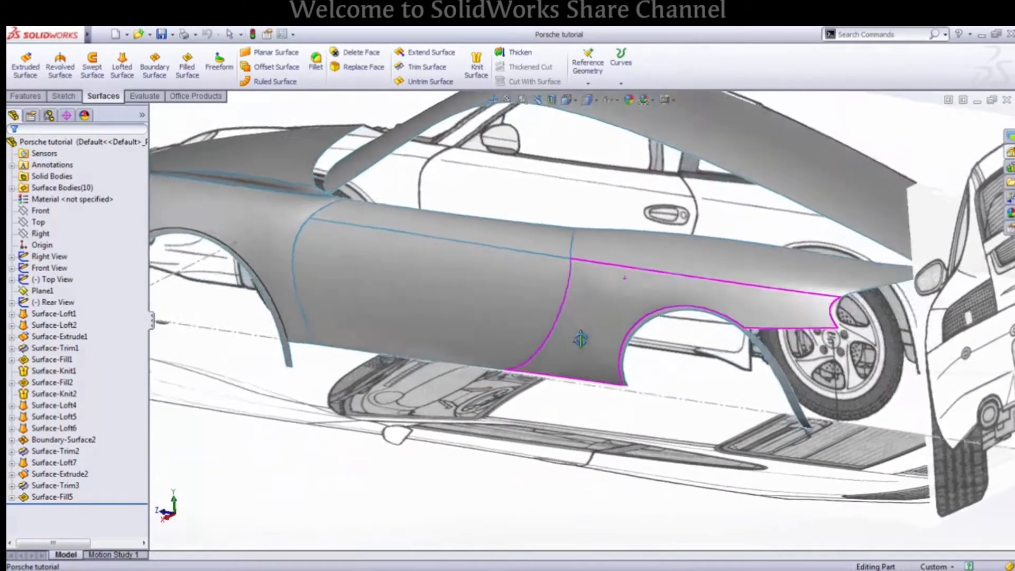
{"action": "scroll", "coordinate": [507, 328], "scroll_direction": "down", "scroll_amount": 4}
{"action": "scroll", "coordinate": [439, 270], "scroll_direction": "up", "scroll_amount": 4}
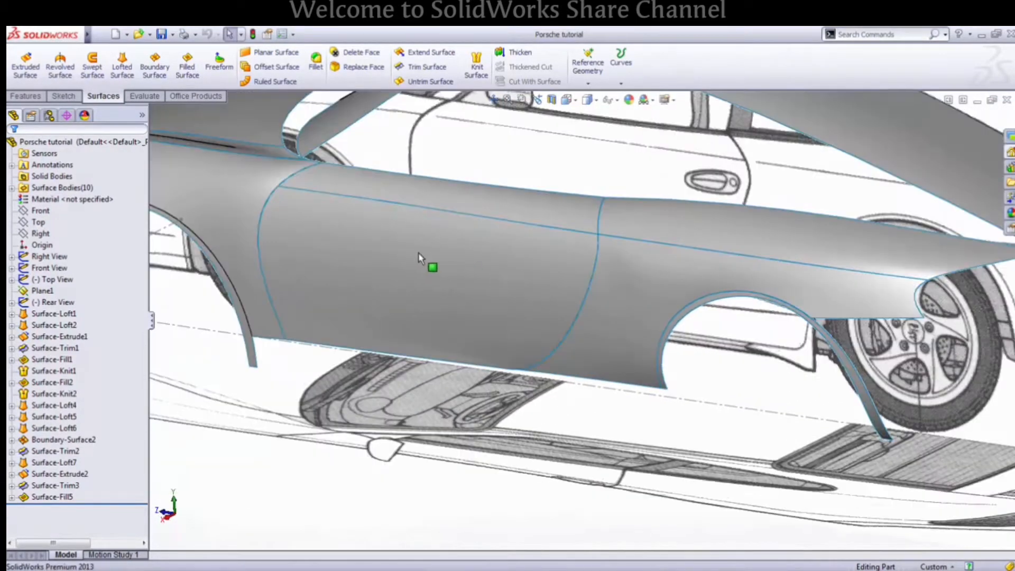
{"action": "scroll", "coordinate": [567, 341], "scroll_direction": "down", "scroll_amount": 2}
Open the door loft's rear profile sketch, 3DSketch26, for editing
{"action": "left_click", "coordinate": [535, 303]}
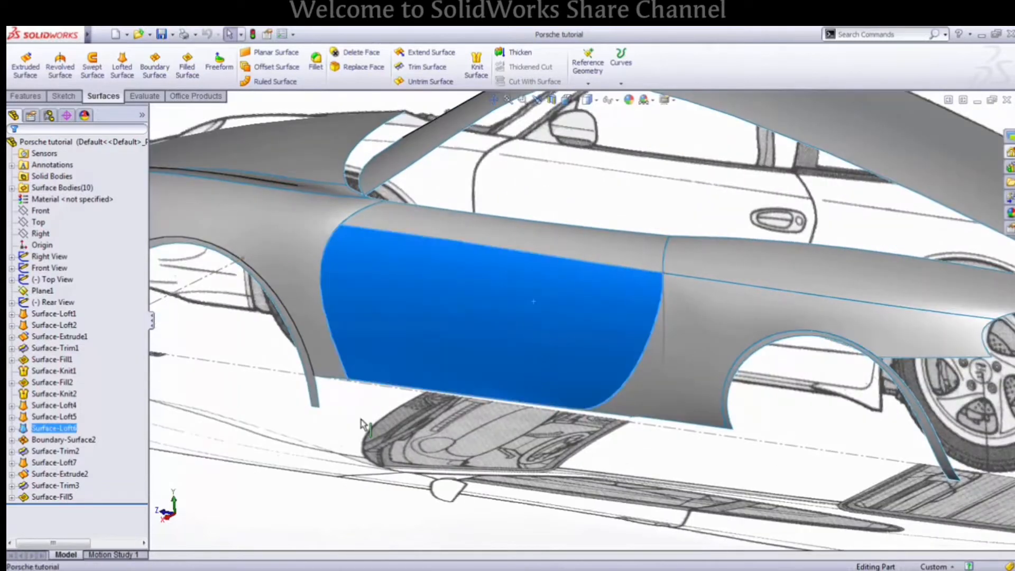
{"action": "left_click", "coordinate": [12, 429]}
{"action": "left_click", "coordinate": [62, 451]}
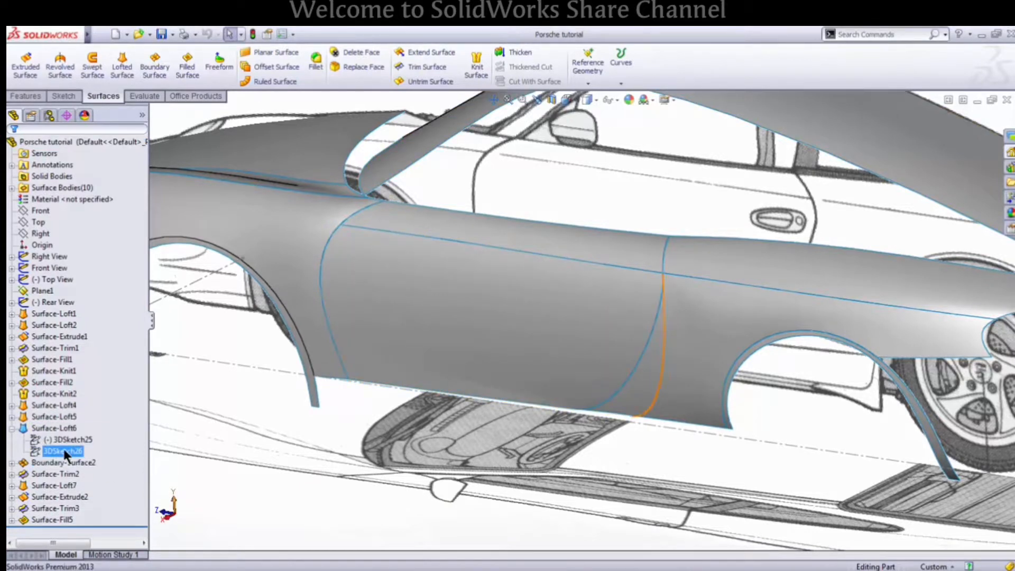
{"action": "left_click", "coordinate": [72, 414]}
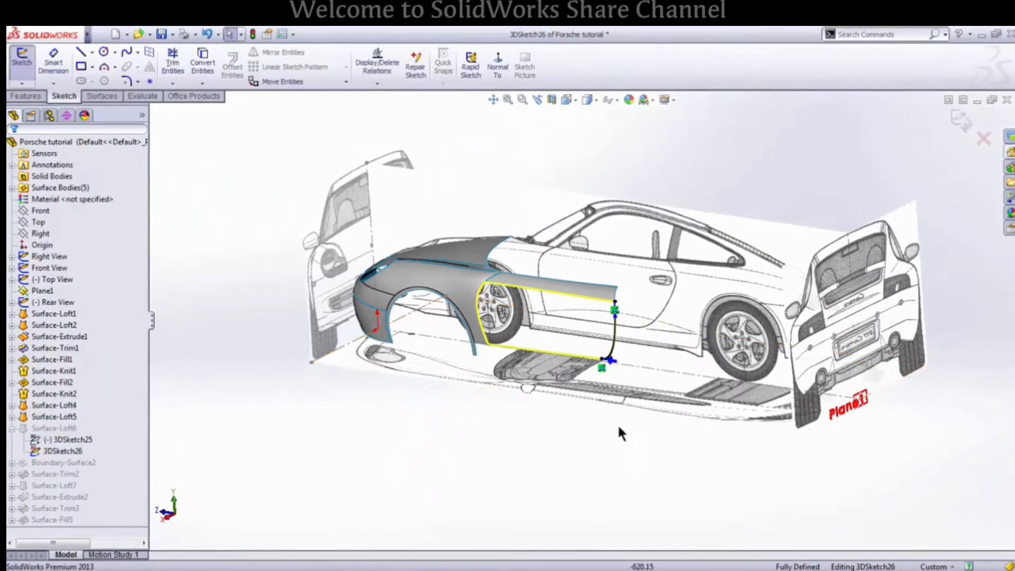
In the Back view, pull the upper tangent handle of the door's rear spline outward so the curve bulges towards the blueprint outline
{"action": "key", "text": "space"}
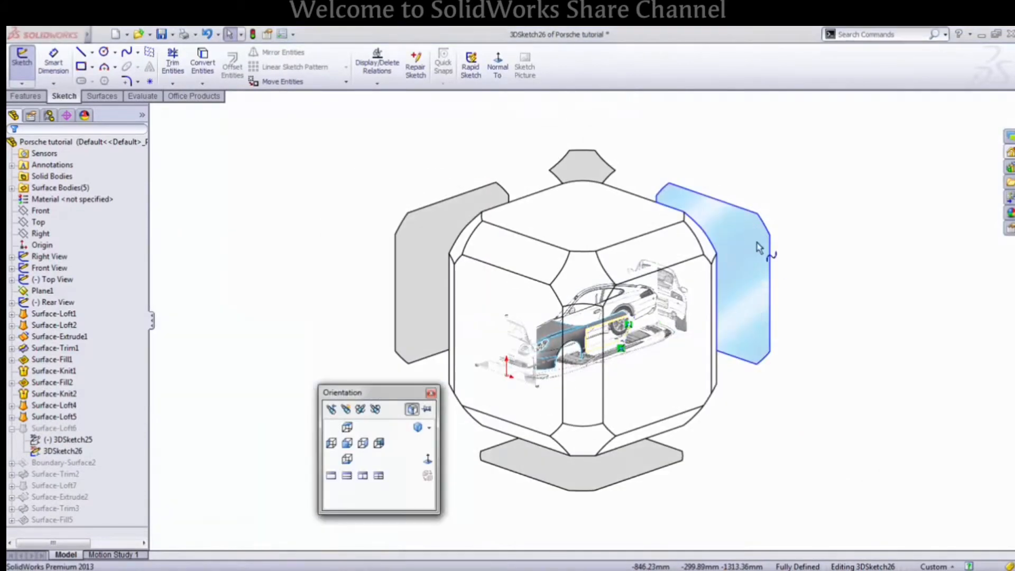
{"action": "left_click", "coordinate": [759, 249]}
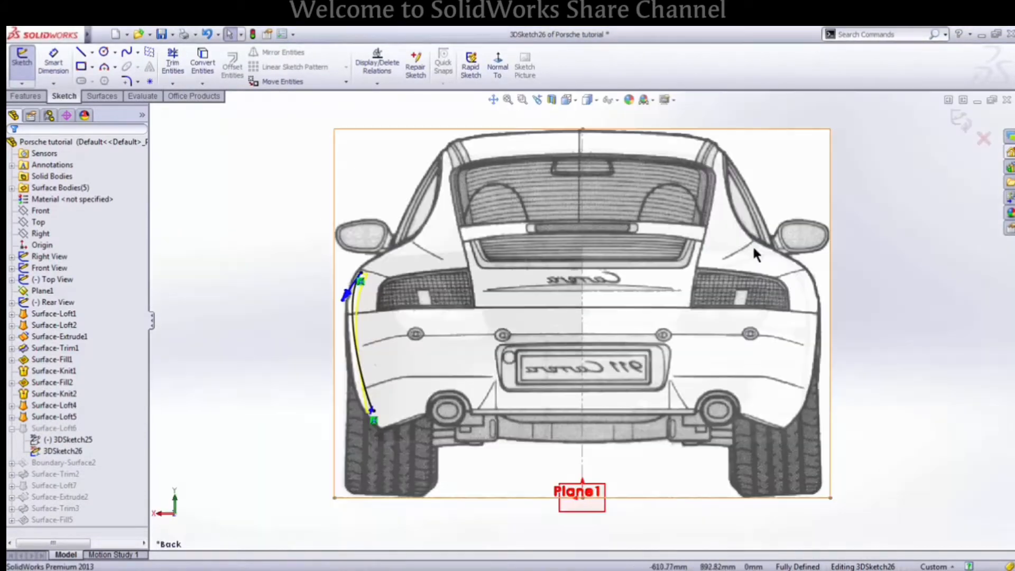
{"action": "scroll", "coordinate": [349, 312], "scroll_direction": "down", "scroll_amount": 6}
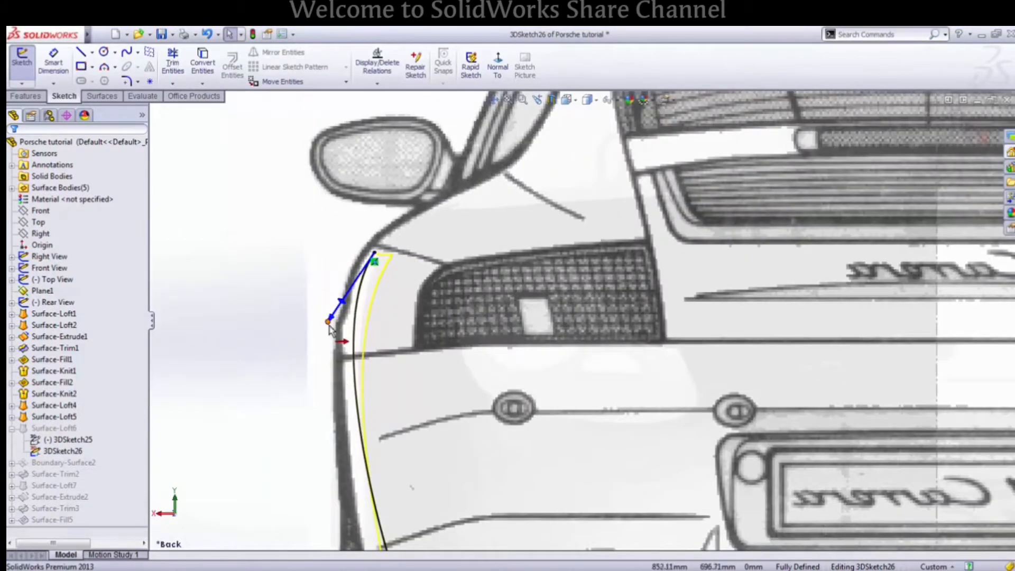
{"action": "left_click", "coordinate": [329, 322]}
{"action": "scroll", "coordinate": [454, 407], "scroll_direction": "up", "scroll_amount": 5}
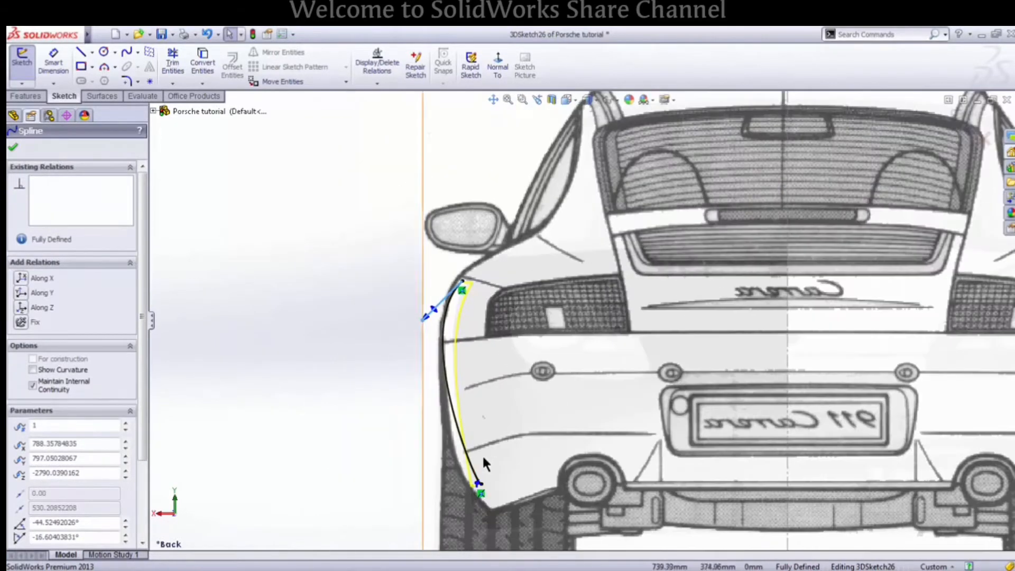
{"action": "scroll", "coordinate": [484, 464], "scroll_direction": "down", "scroll_amount": 3}
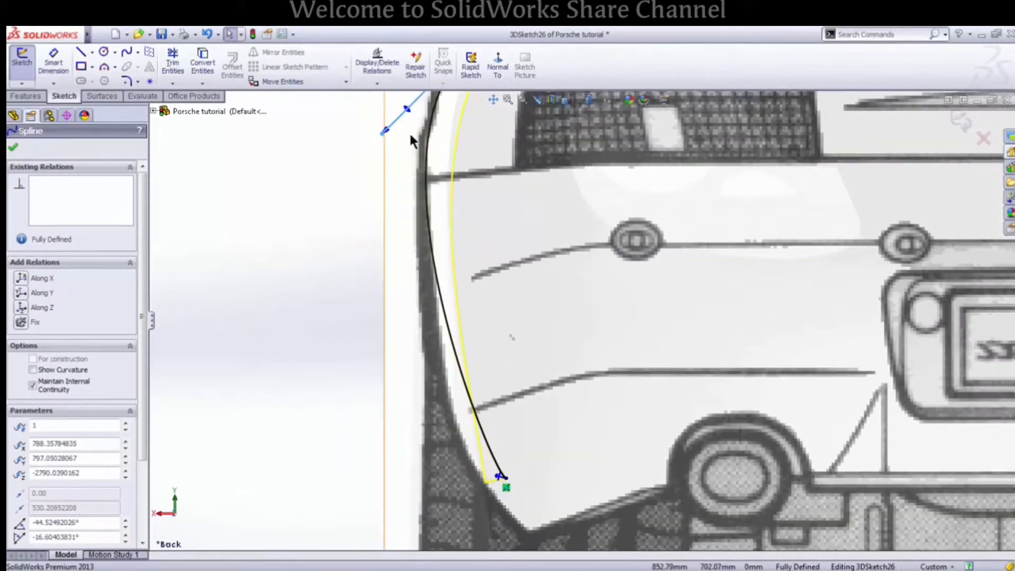
{"action": "middle_click_drag", "start_coordinate": [411, 140], "coordinate": [471, 199], "text": "ctrl"}
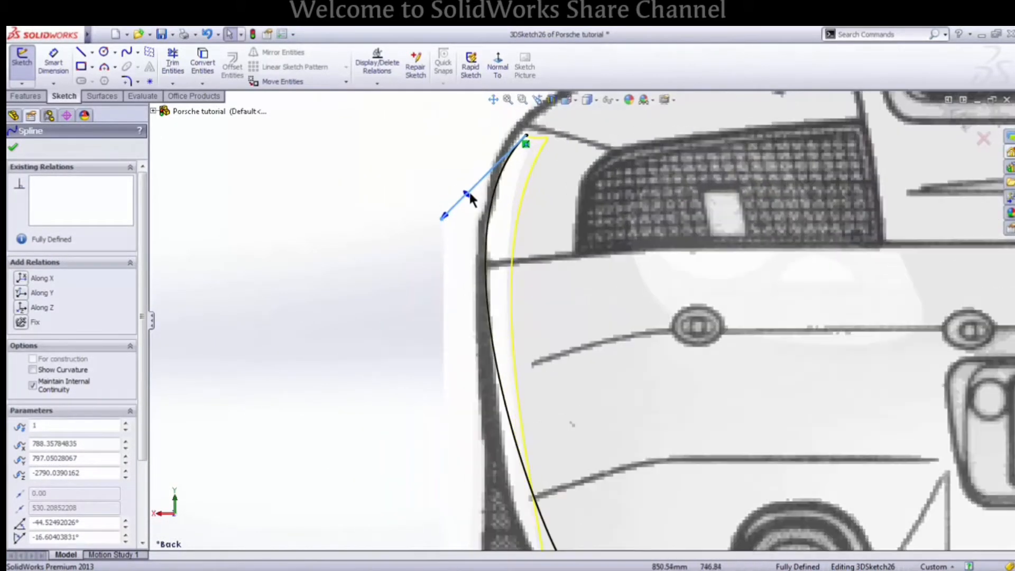
In the Right view, tilt the spline's lower tangent handle upward to bring the curve closer to the blueprint's door line, and exit the sketch
{"action": "left_click", "coordinate": [379, 254]}
{"action": "scroll", "coordinate": [582, 317], "scroll_direction": "up", "scroll_amount": 2}
{"action": "key", "text": "space"}
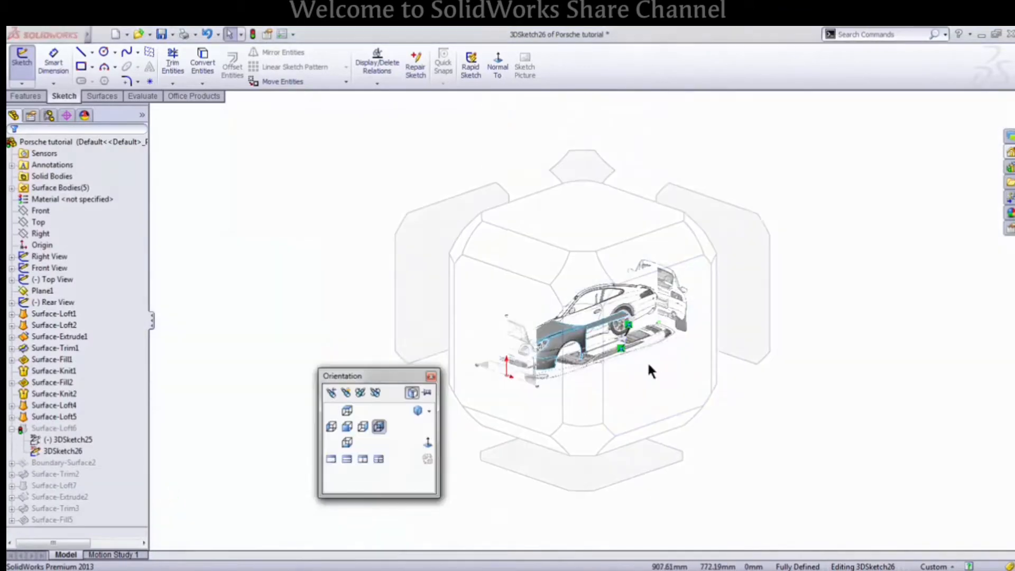
{"action": "left_click", "coordinate": [641, 341]}
{"action": "scroll", "coordinate": [590, 348], "scroll_direction": "down", "scroll_amount": 5}
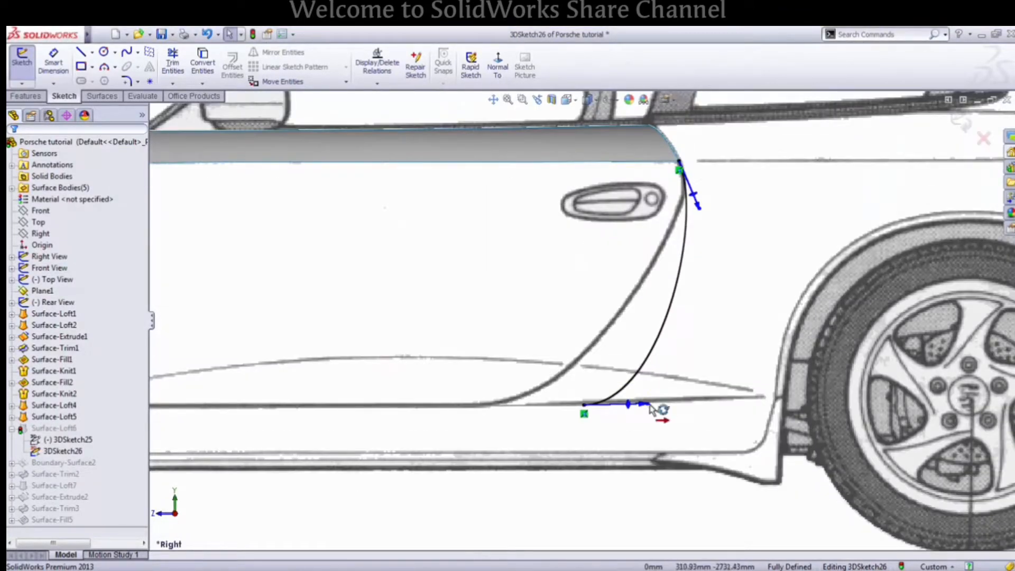
{"action": "left_click_drag", "start_coordinate": [650, 409], "coordinate": [634, 380]}
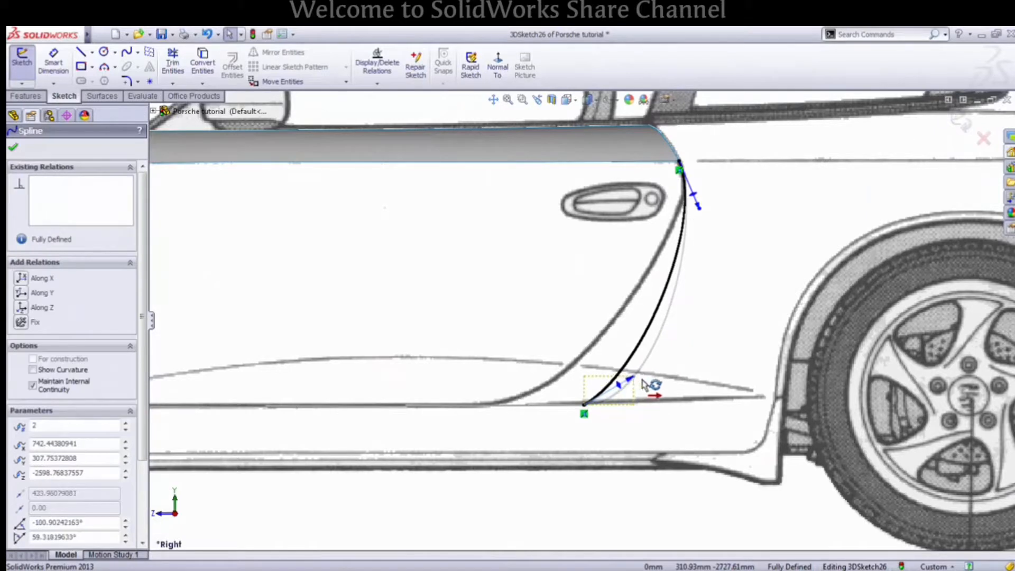
{"action": "scroll", "coordinate": [665, 294], "scroll_direction": "up", "scroll_amount": 5}
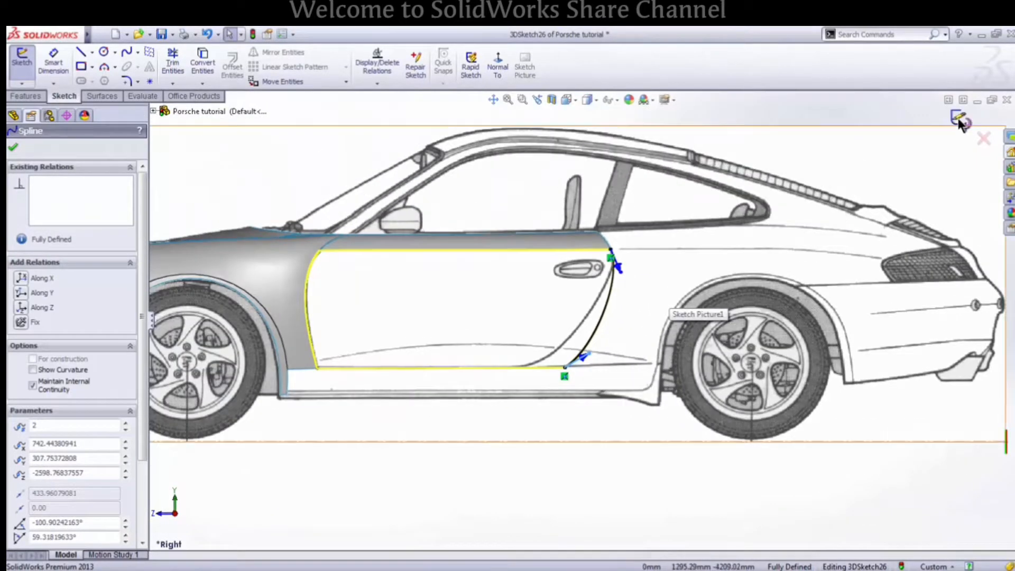
{"action": "left_click", "coordinate": [959, 120]}
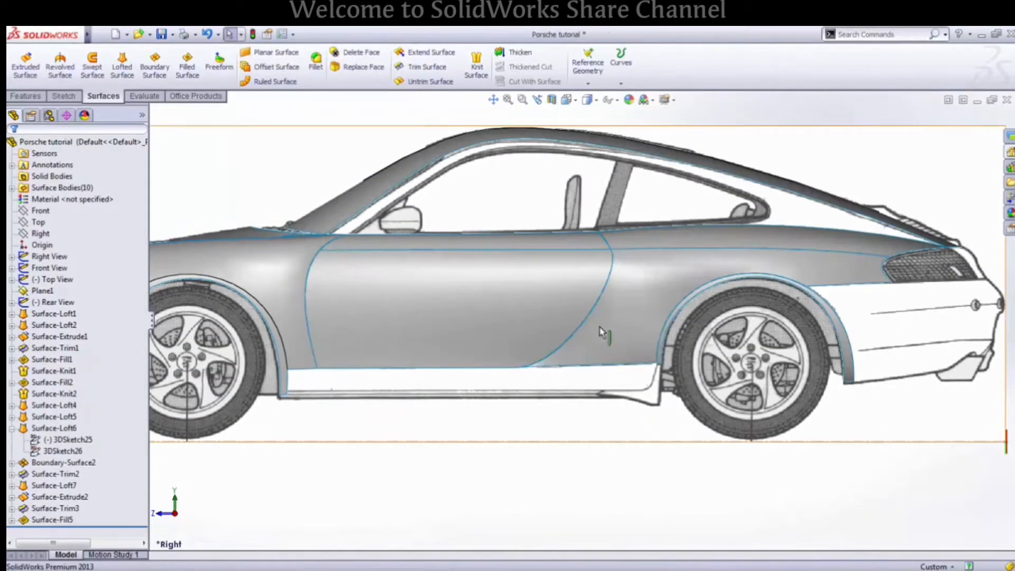
Open 3DSketch35, the lower edge curve of the filled rear fender surface, for editing
{"action": "scroll", "coordinate": [602, 338], "scroll_direction": "down", "scroll_amount": 6}
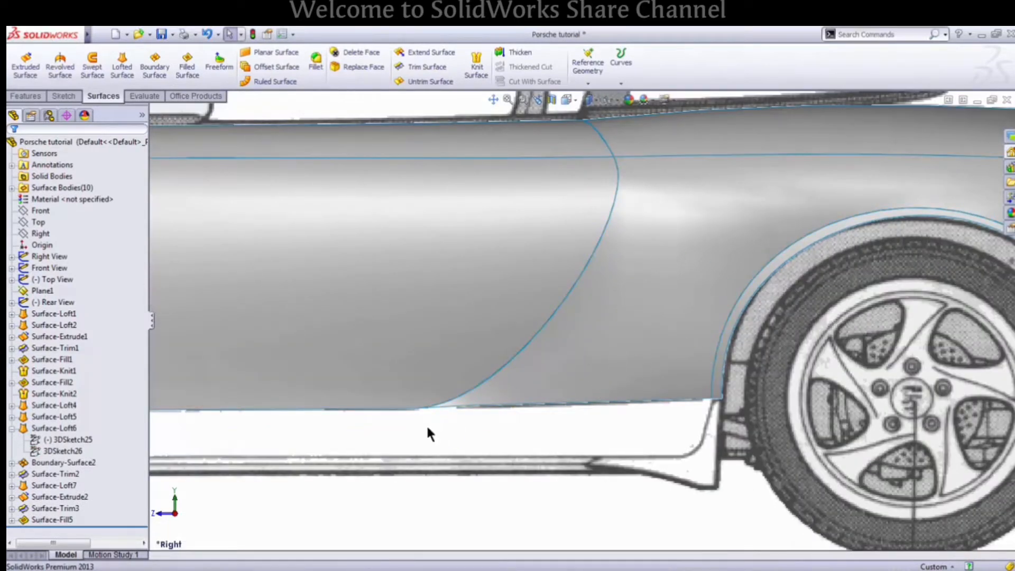
{"action": "scroll", "coordinate": [609, 348], "scroll_direction": "up", "scroll_amount": 2}
{"action": "left_click", "coordinate": [621, 344]}
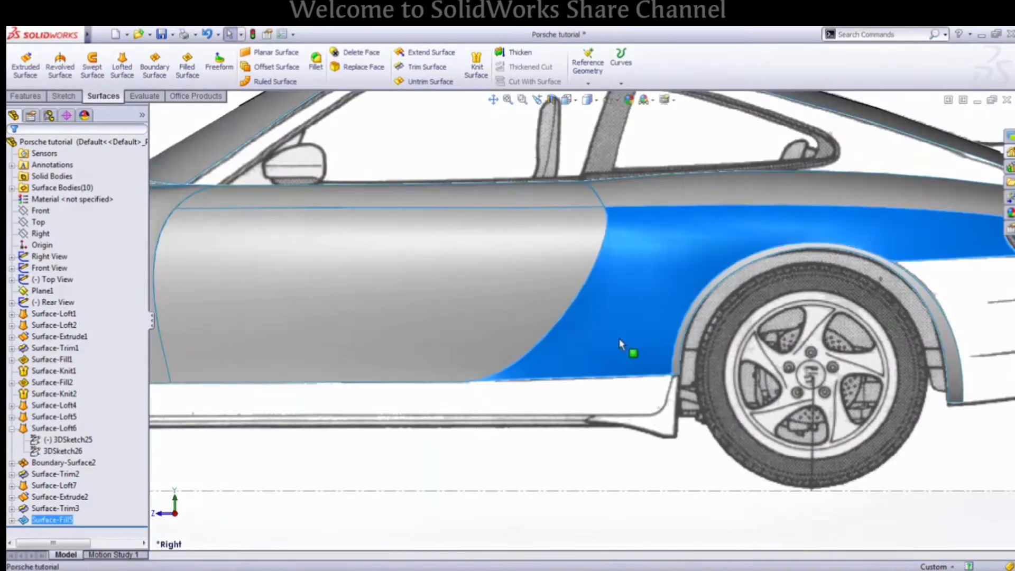
{"action": "left_click", "coordinate": [12, 429]}
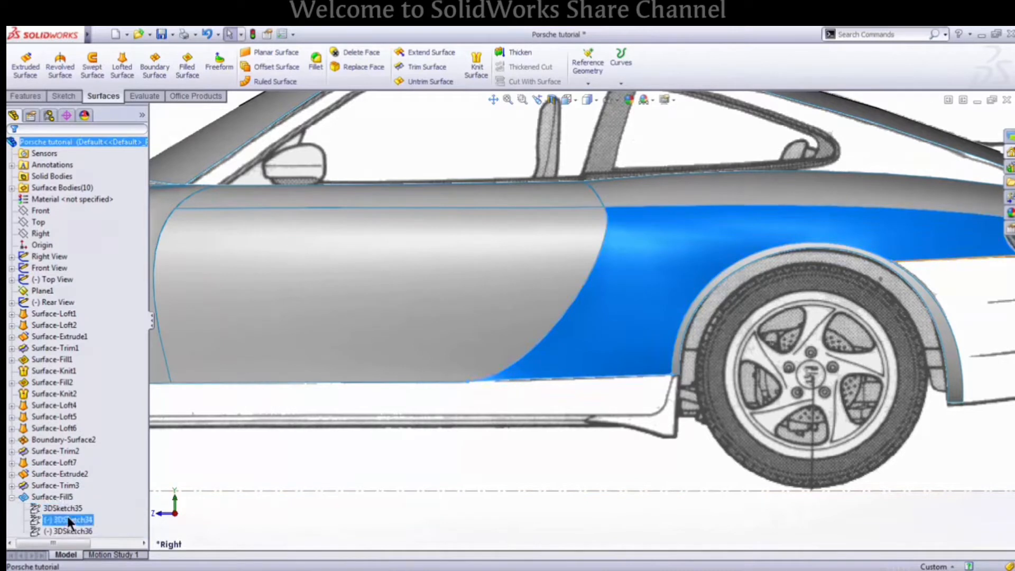
{"action": "left_click", "coordinate": [68, 508]}
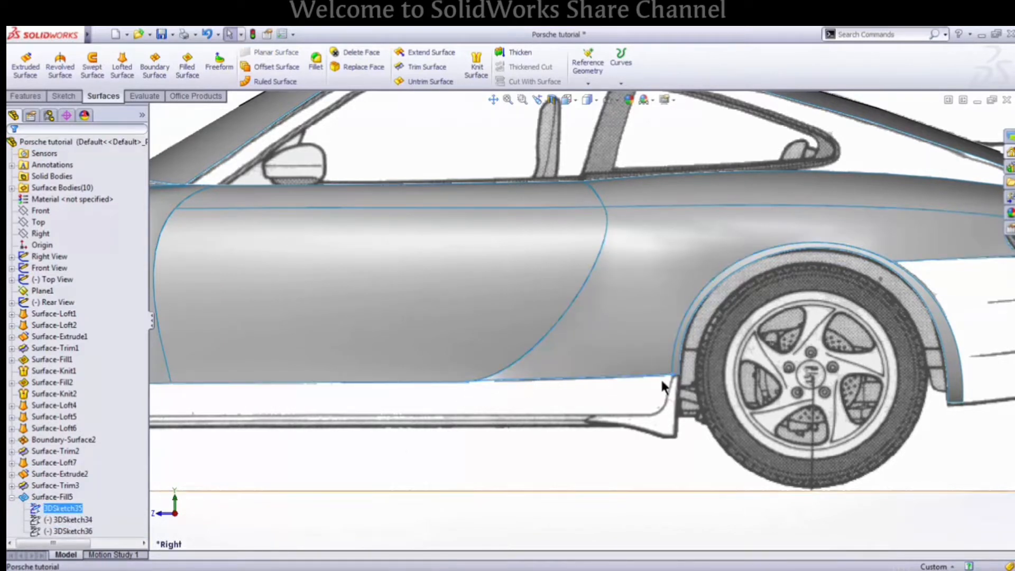
{"action": "right_click", "coordinate": [74, 507]}
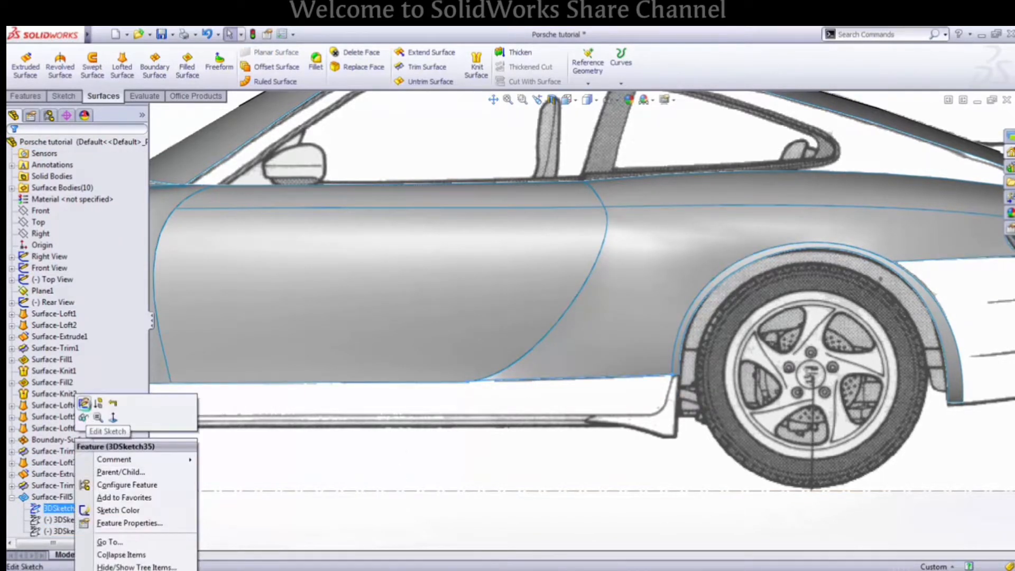
{"action": "left_click", "coordinate": [84, 404]}
In the Right view, flatten the tangent handle at the door end of the fender's lower edge spline and exit the sketch
{"action": "key", "text": "space"}
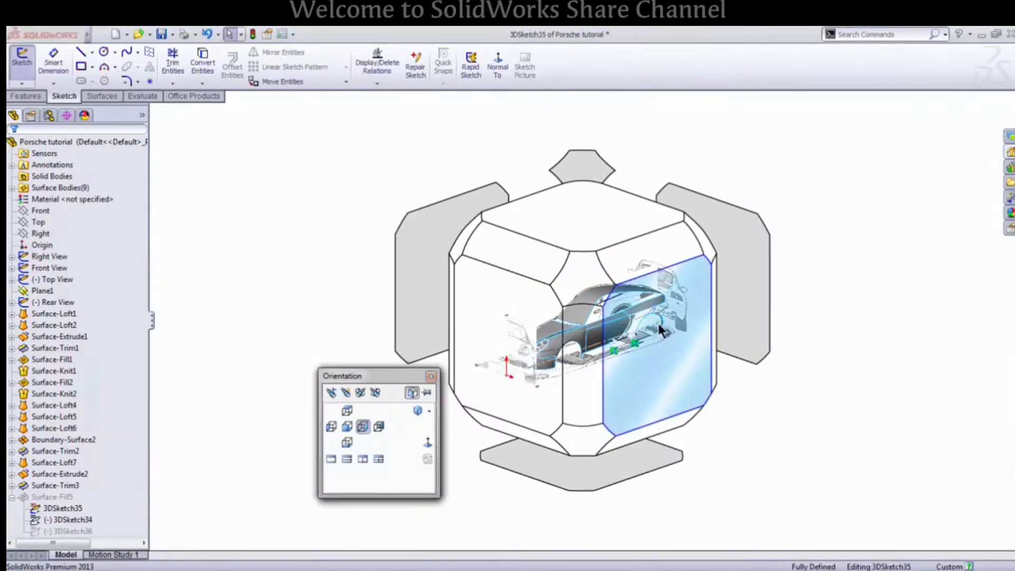
{"action": "left_click", "coordinate": [656, 323]}
{"action": "scroll", "coordinate": [566, 396], "scroll_direction": "down", "scroll_amount": 5}
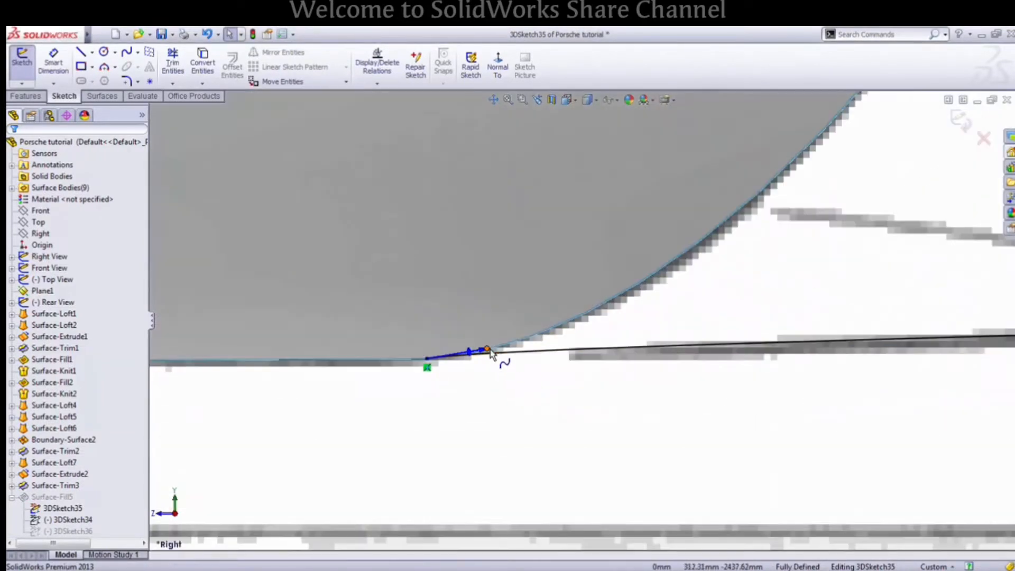
{"action": "left_click", "coordinate": [497, 357]}
{"action": "left_click_drag", "start_coordinate": [497, 360], "coordinate": [504, 366]}
{"action": "scroll", "coordinate": [723, 346], "scroll_direction": "up", "scroll_amount": 5}
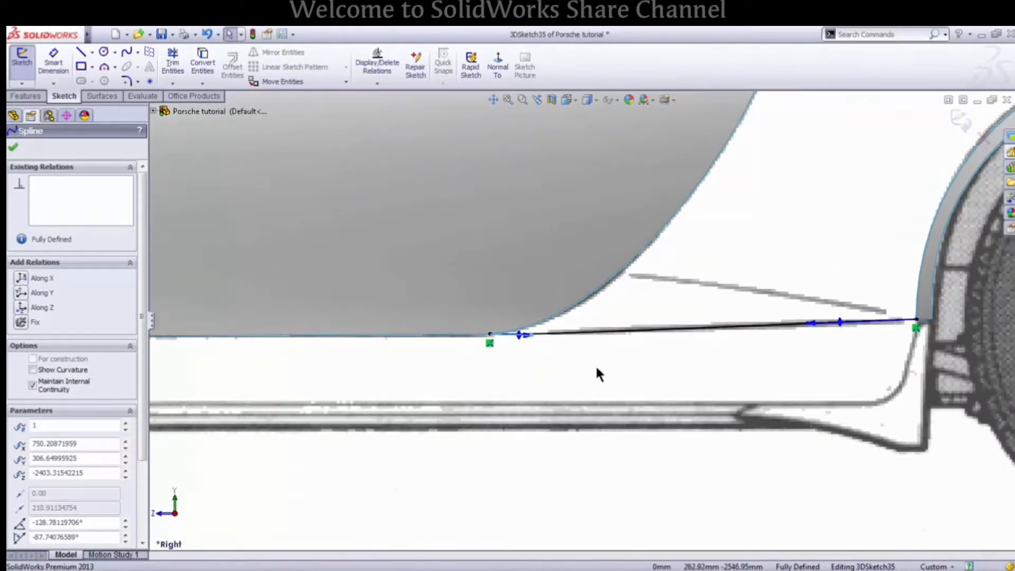
{"action": "scroll", "coordinate": [595, 371], "scroll_direction": "up", "scroll_amount": 5}
{"action": "left_click", "coordinate": [962, 123]}
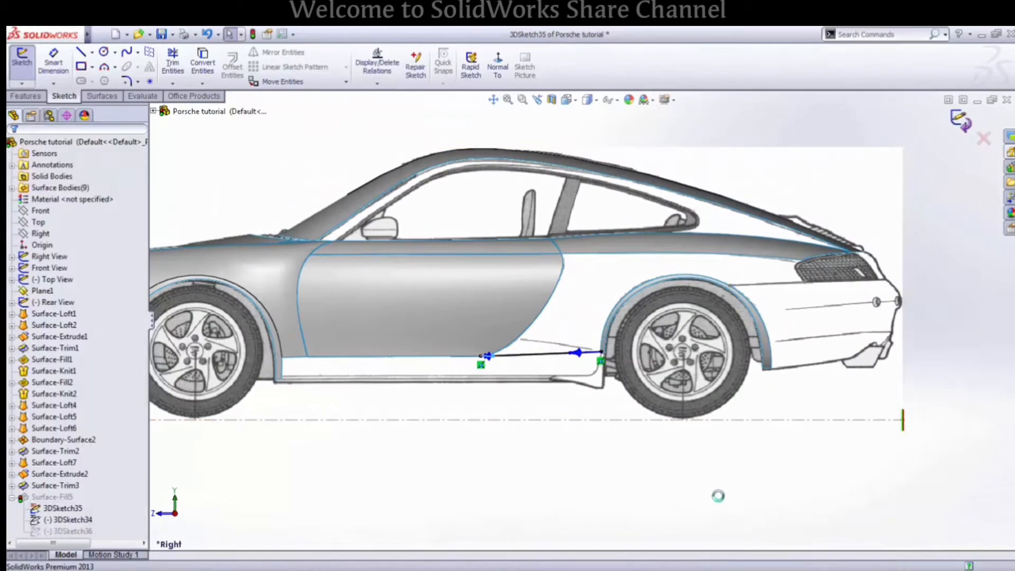
Inspect the rebuilt door seam, rear fender and rear wheel arch surfaces from several angles
{"action": "mouse_move", "coordinate": [712, 499]}
{"action": "middle_mouse_down"}
{"action": "mouse_move", "coordinate": [492, 307]}
{"action": "mouse_move", "coordinate": [532, 236]}
{"action": "mouse_move", "coordinate": [601, 207]}
{"action": "middle_mouse_up"}
{"action": "scroll", "coordinate": [492, 308], "scroll_direction": "down", "scroll_amount": 4}
{"action": "scroll", "coordinate": [460, 371], "scroll_direction": "down", "scroll_amount": 5}
{"action": "middle_click_drag", "start_coordinate": [460, 370], "coordinate": [470, 352]}
{"action": "middle_click_drag", "start_coordinate": [532, 374], "coordinate": [407, 460]}
{"action": "scroll", "coordinate": [496, 366], "scroll_direction": "up", "scroll_amount": 3}
{"action": "scroll", "coordinate": [872, 353], "scroll_direction": "up", "scroll_amount": 2}
{"action": "scroll", "coordinate": [720, 365], "scroll_direction": "down", "scroll_amount": 4}
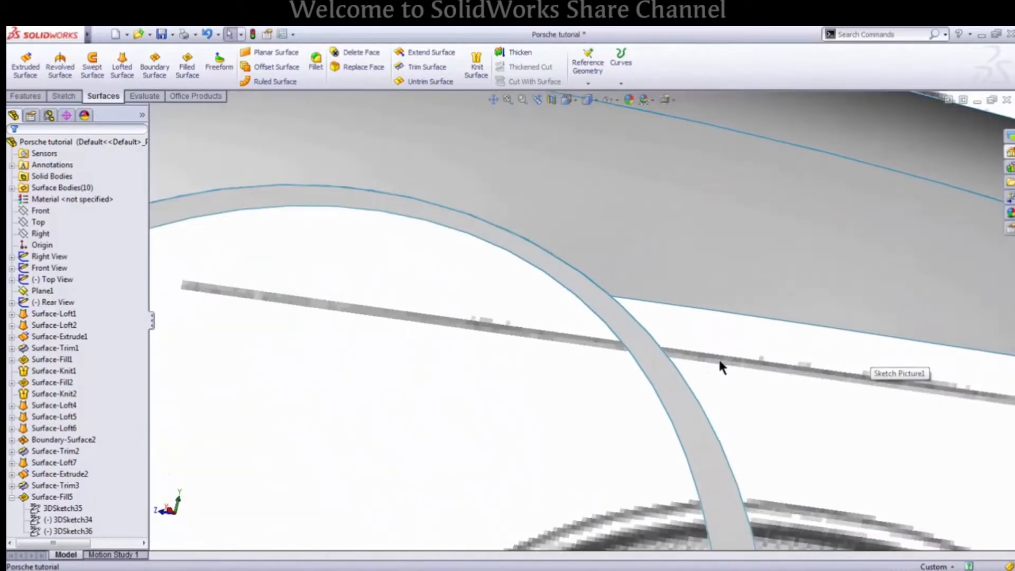
Open Sketch12, the profile of the rear wheel arch's extruded surface, for editing
{"action": "left_click", "coordinate": [677, 400]}
{"action": "scroll", "coordinate": [677, 400], "scroll_direction": "up", "scroll_amount": 2}
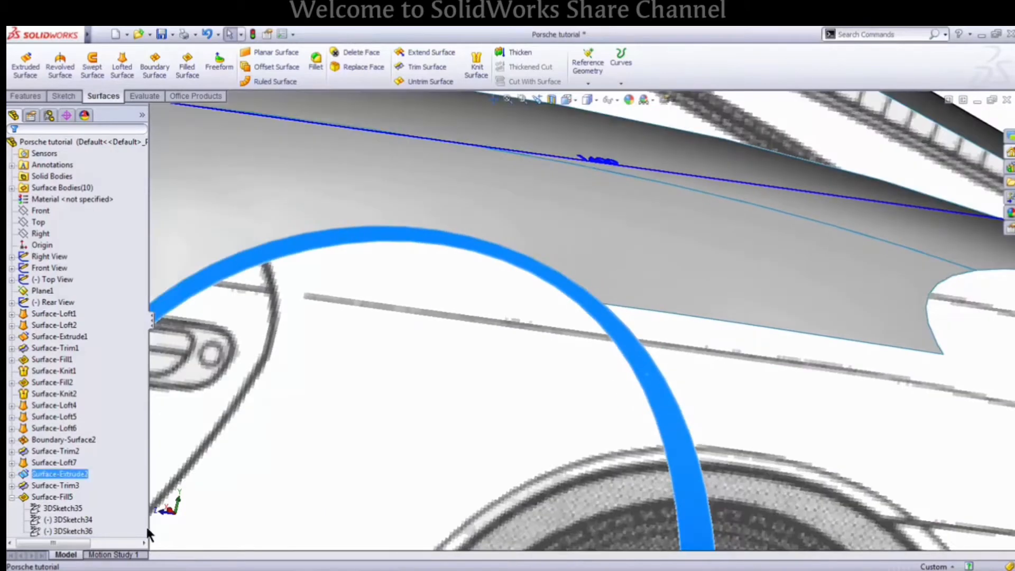
{"action": "left_click", "coordinate": [11, 497]}
{"action": "right_click", "coordinate": [66, 484]}
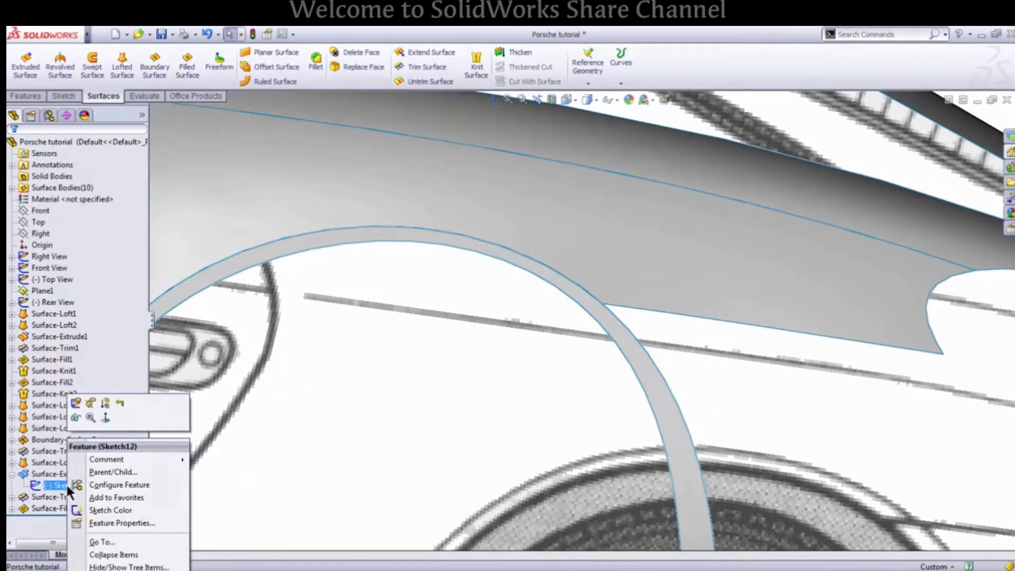
{"action": "left_click", "coordinate": [76, 402]}
In the Back view, adjust the wheel arch spline's upper and lower tangent handles so the curve follows the body outline on the blueprint
{"action": "key", "text": "space"}
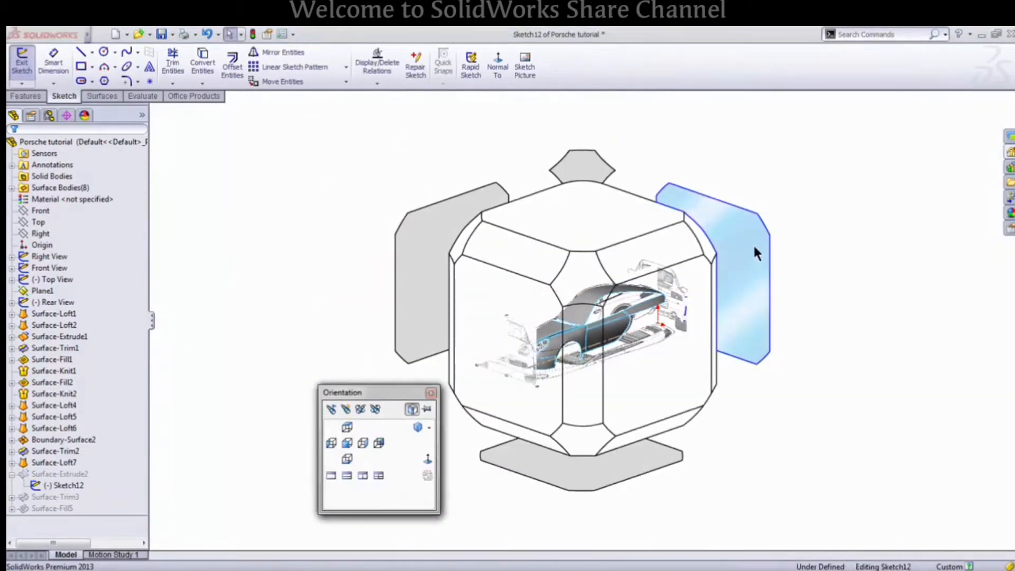
{"action": "left_click", "coordinate": [753, 243]}
{"action": "scroll", "coordinate": [393, 352], "scroll_direction": "down", "scroll_amount": 5}
{"action": "scroll", "coordinate": [344, 251], "scroll_direction": "down", "scroll_amount": 3}
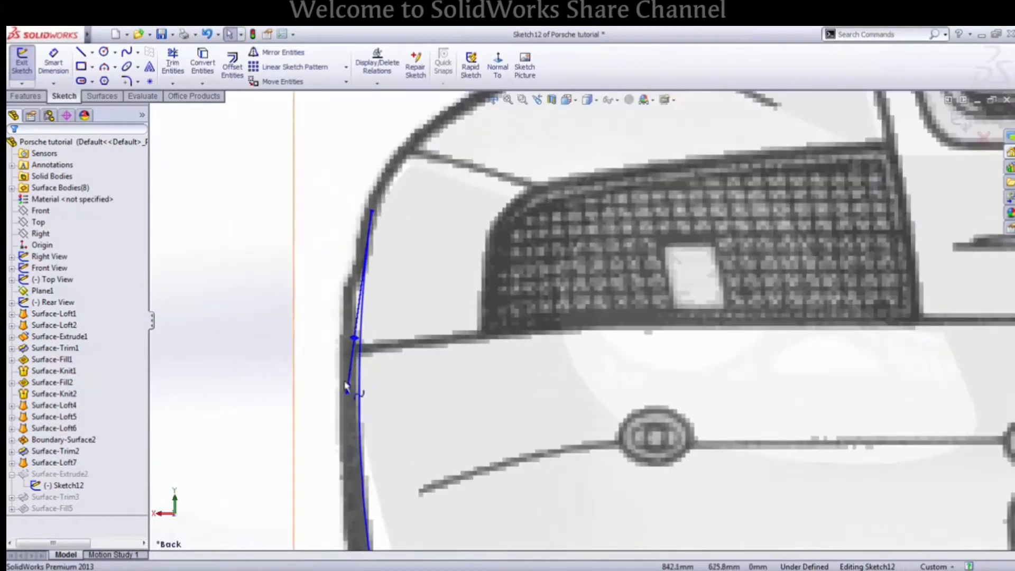
{"action": "left_click_drag", "start_coordinate": [347, 388], "coordinate": [317, 384]}
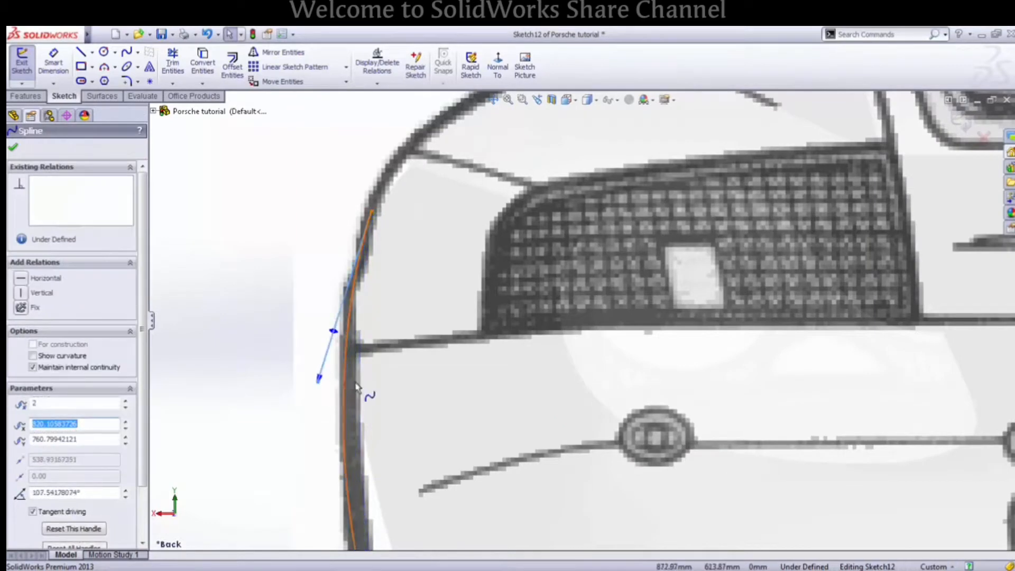
{"action": "scroll", "coordinate": [355, 391], "scroll_direction": "up", "scroll_amount": 6}
{"action": "scroll", "coordinate": [630, 419], "scroll_direction": "down", "scroll_amount": 1}
{"action": "scroll", "coordinate": [630, 423], "scroll_direction": "down", "scroll_amount": 2}
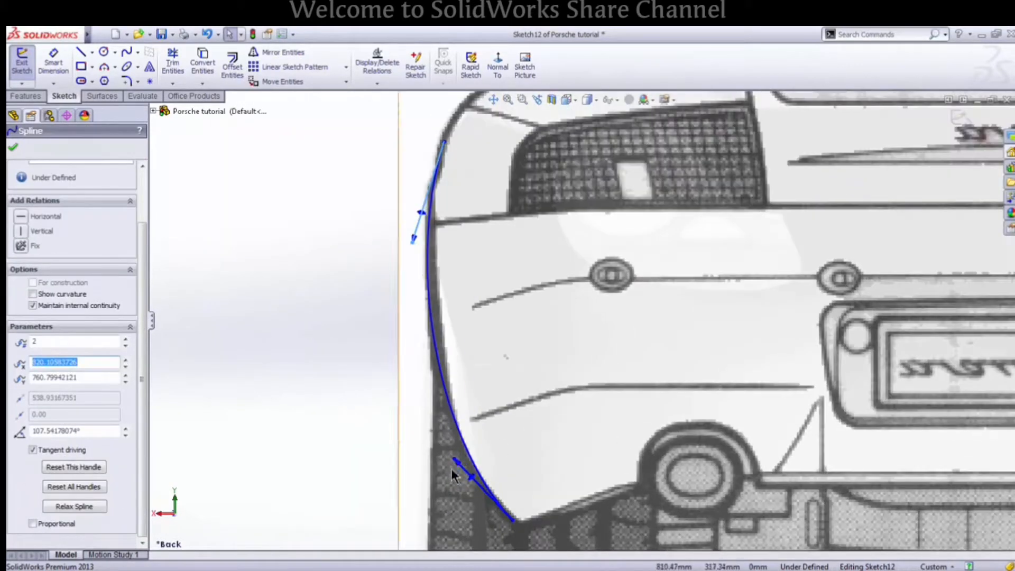
{"action": "left_click_drag", "start_coordinate": [456, 463], "coordinate": [463, 463]}
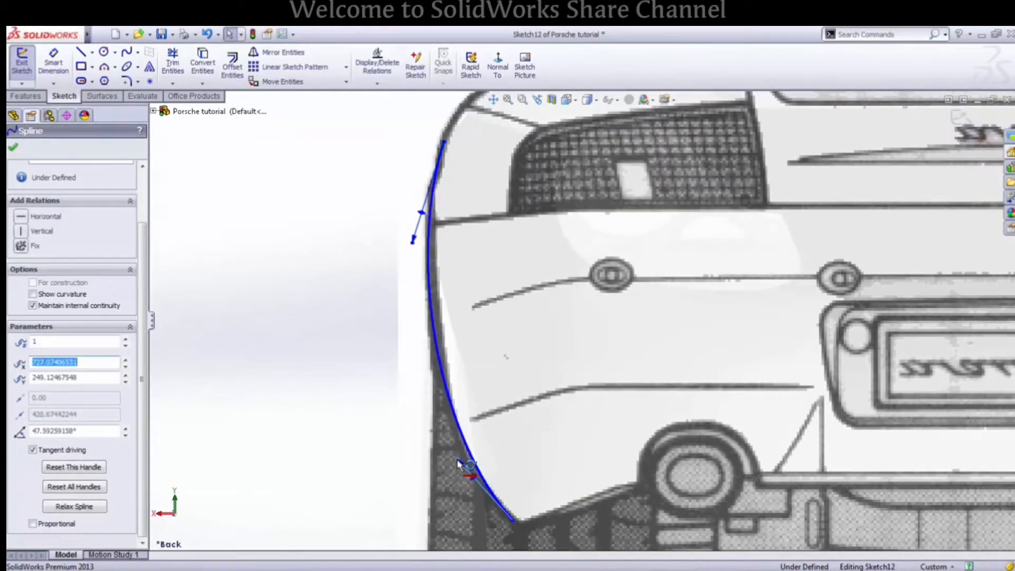
{"action": "left_click_drag", "start_coordinate": [413, 241], "coordinate": [412, 239]}
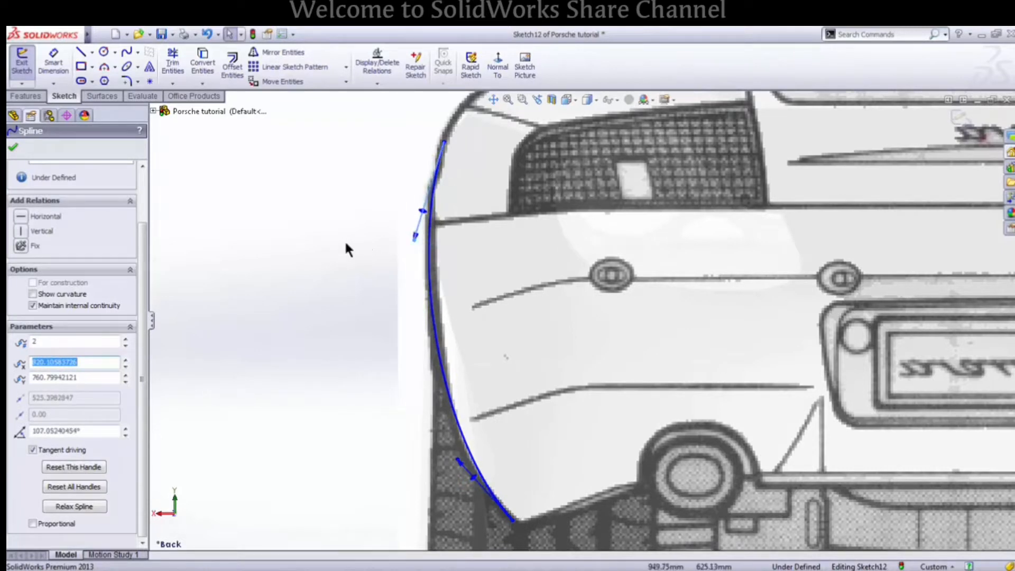
Exit the wheel arch profile sketch and inspect the rebuilt rear wheel arch and fender surfaces from several angles
{"action": "left_click", "coordinate": [346, 245]}
{"action": "scroll", "coordinate": [572, 227], "scroll_direction": "up", "scroll_amount": 3}
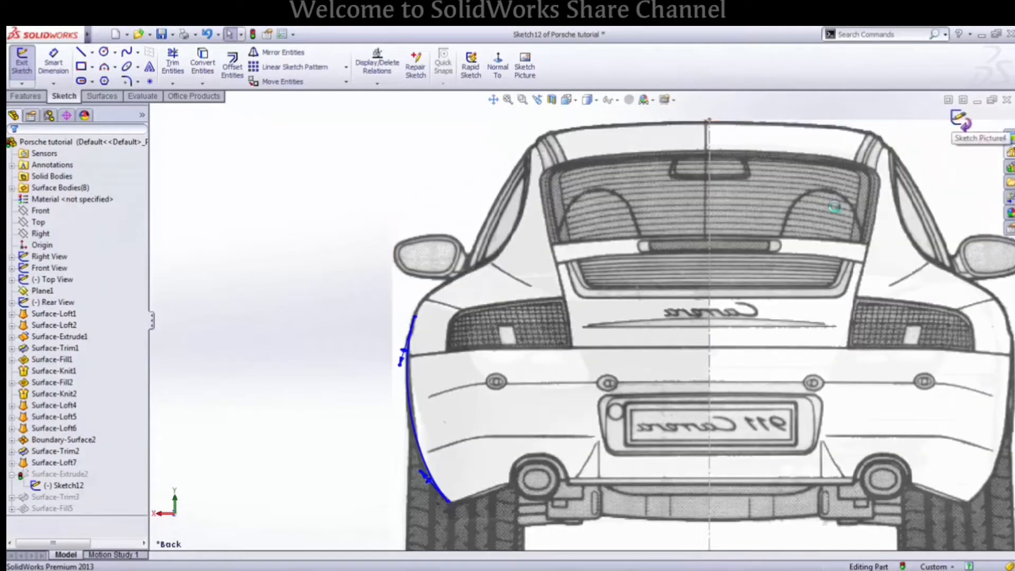
{"action": "scroll", "coordinate": [706, 290], "scroll_direction": "up", "scroll_amount": 6}
{"action": "mouse_move", "coordinate": [630, 331]}
{"action": "middle_mouse_down"}
{"action": "mouse_move", "coordinate": [741, 349]}
{"action": "mouse_move", "coordinate": [677, 431]}
{"action": "mouse_move", "coordinate": [624, 427]}
{"action": "mouse_move", "coordinate": [651, 413]}
{"action": "mouse_move", "coordinate": [669, 341]}
{"action": "middle_mouse_up"}
{"action": "scroll", "coordinate": [703, 365], "scroll_direction": "down", "scroll_amount": 4}
{"action": "scroll", "coordinate": [595, 461], "scroll_direction": "down", "scroll_amount": 2}
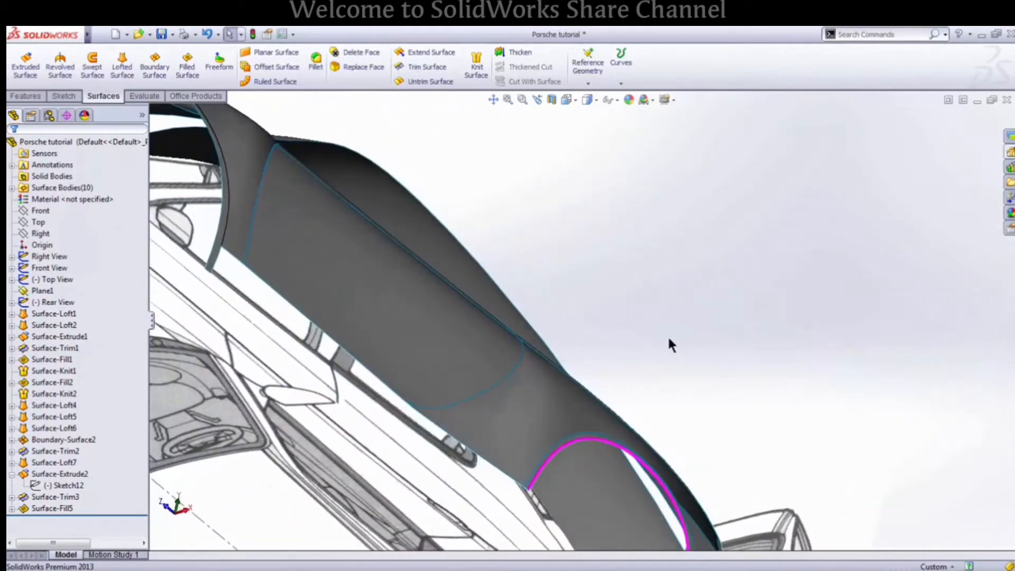
{"action": "scroll", "coordinate": [601, 455], "scroll_direction": "down", "scroll_amount": 4}
{"action": "middle_click_drag", "start_coordinate": [601, 410], "coordinate": [481, 424]}
{"action": "scroll", "coordinate": [423, 386], "scroll_direction": "up", "scroll_amount": 4}
{"action": "middle_click_drag", "start_coordinate": [318, 288], "coordinate": [361, 356]}
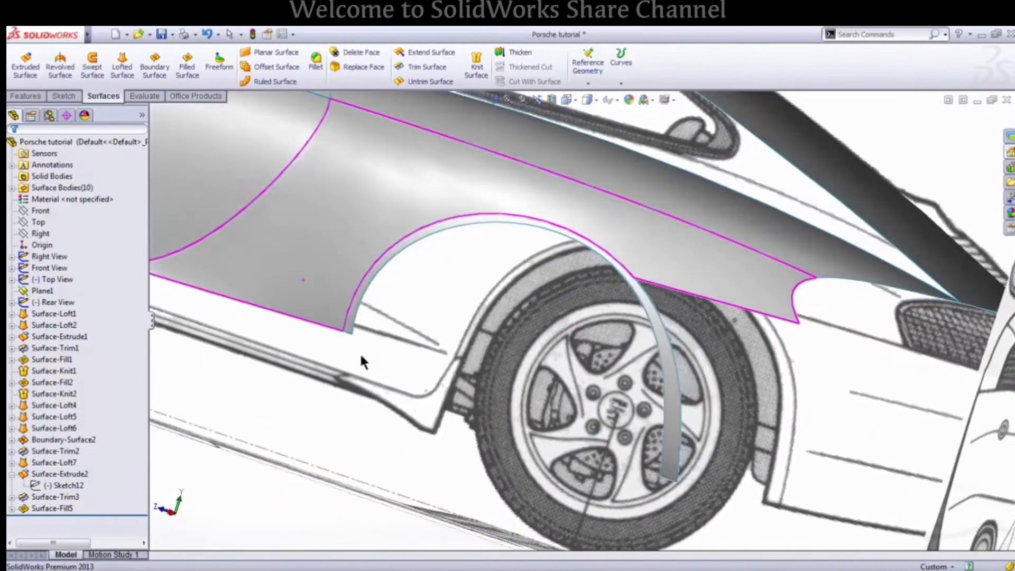
In the Right view, start a 3D sketch and draw a two-point spline from the rear wheel arch's lower front corner down the sill's end
{"action": "key", "text": "f"}
{"action": "key", "text": "space"}
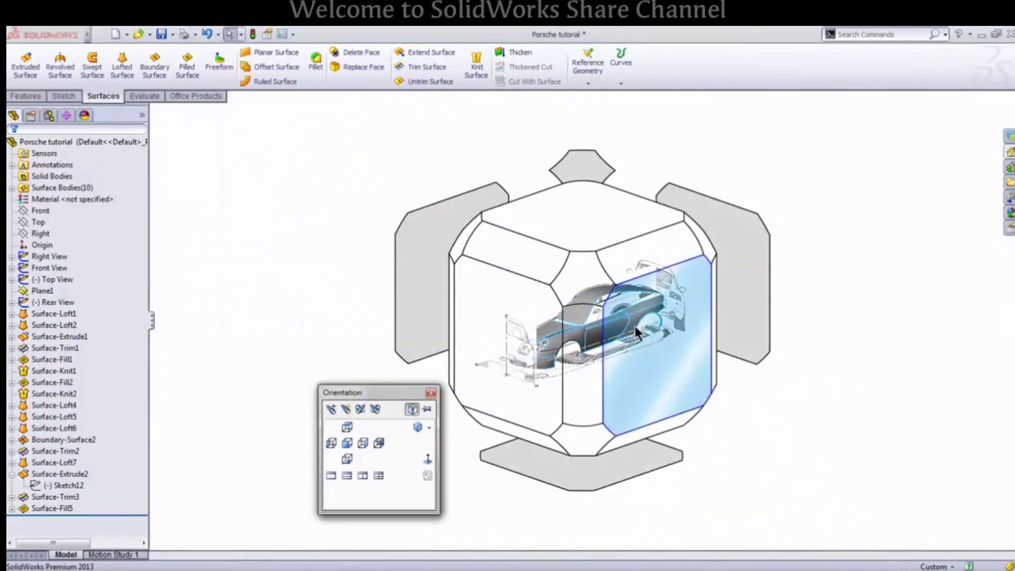
{"action": "left_click", "coordinate": [635, 325]}
{"action": "scroll", "coordinate": [521, 363], "scroll_direction": "down", "scroll_amount": 3}
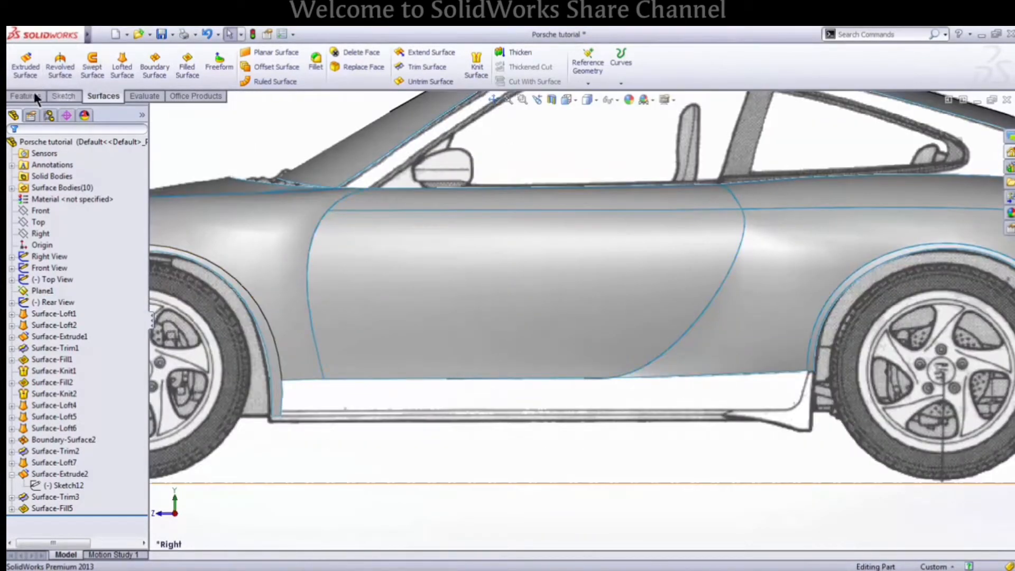
{"action": "left_click", "coordinate": [61, 96]}
{"action": "left_click", "coordinate": [22, 83]}
{"action": "left_click", "coordinate": [45, 108]}
{"action": "left_click", "coordinate": [127, 52]}
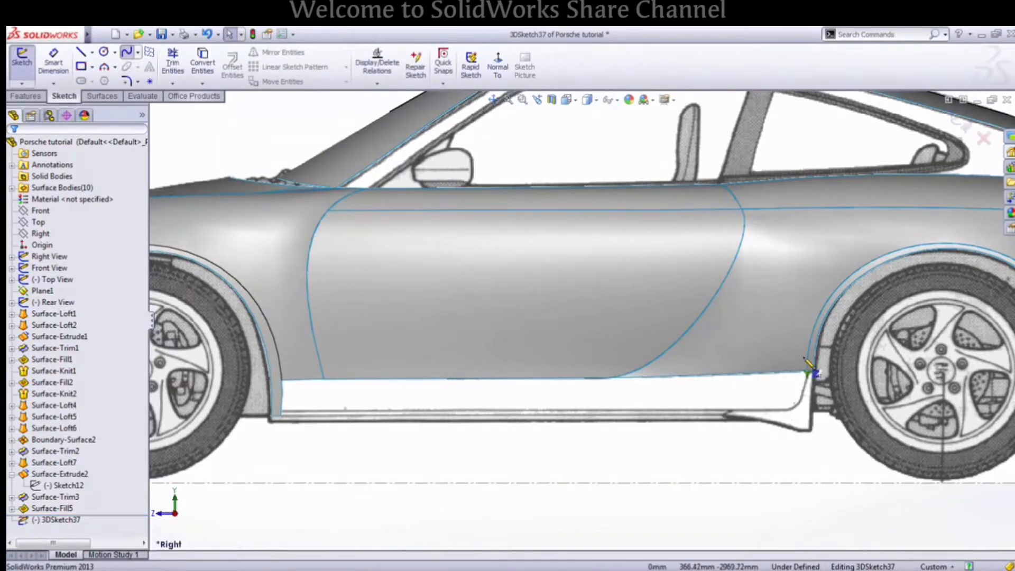
{"action": "scroll", "coordinate": [863, 397], "scroll_direction": "down", "scroll_amount": 5}
{"action": "left_click", "coordinate": [722, 340]}
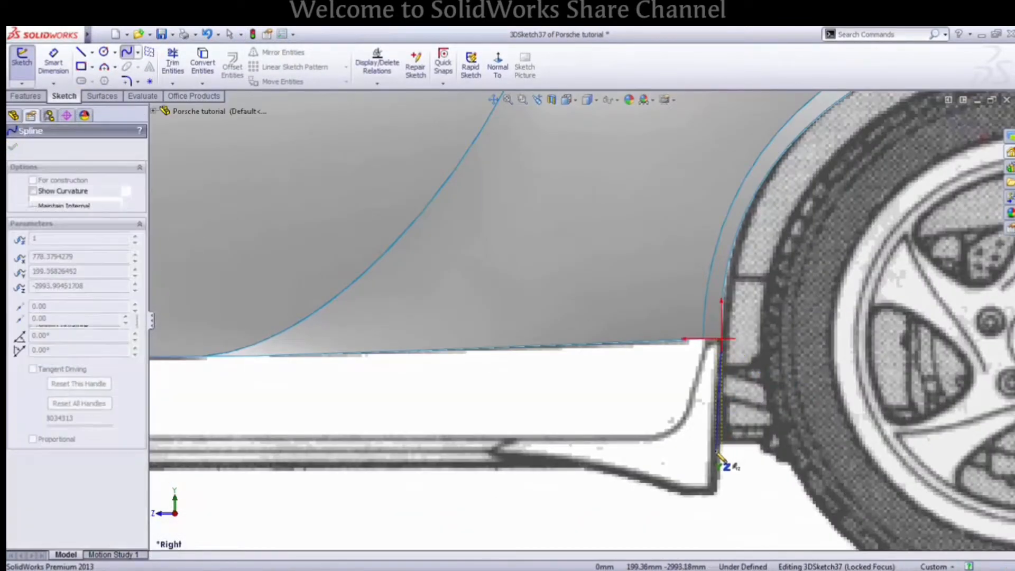
{"action": "left_click", "coordinate": [715, 452]}
{"action": "key", "text": "Escape"}
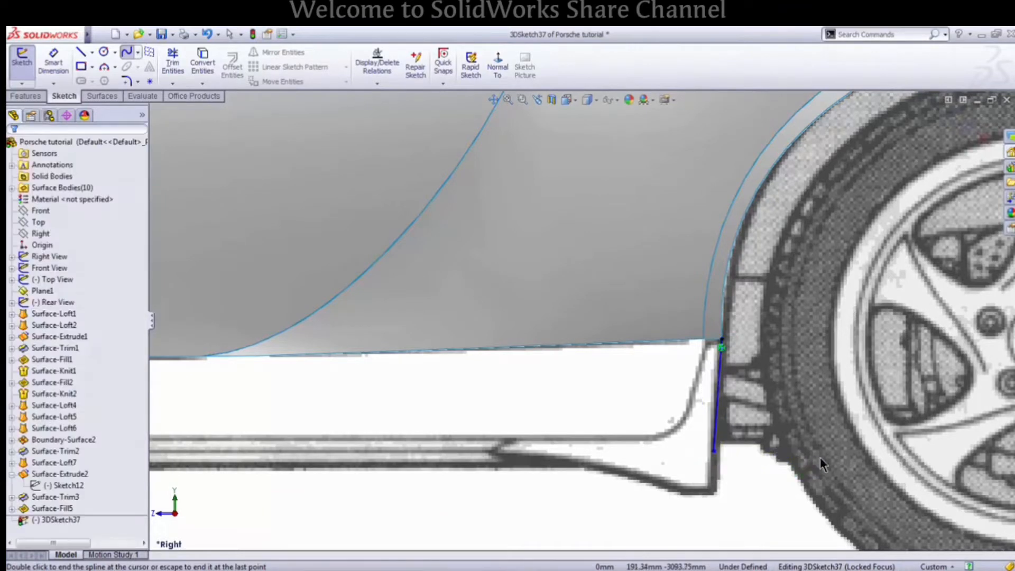
In the Back view, move the new spline's lower endpoint inward and up towards the body's lower corner on the blueprint with Move Entities
{"action": "key", "text": "space"}
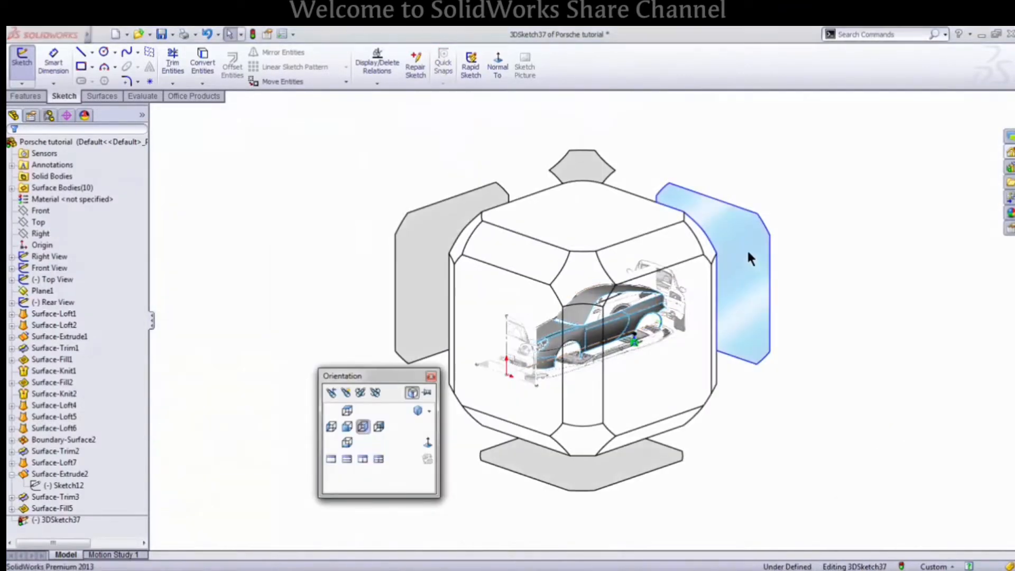
{"action": "left_click", "coordinate": [747, 250]}
{"action": "left_click", "coordinate": [280, 82]}
{"action": "scroll", "coordinate": [376, 423], "scroll_direction": "down", "scroll_amount": 6}
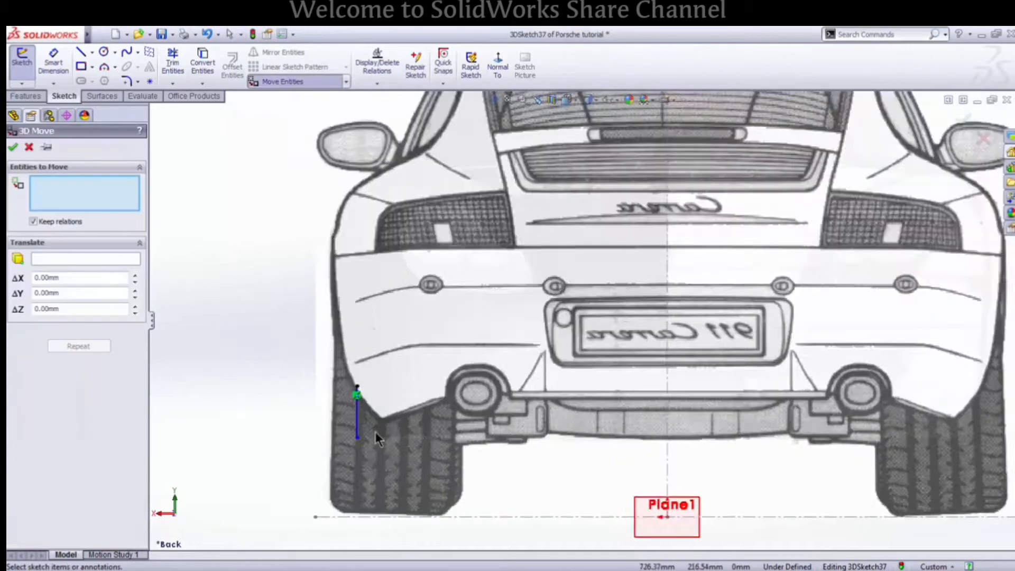
{"action": "right_click", "coordinate": [277, 428]}
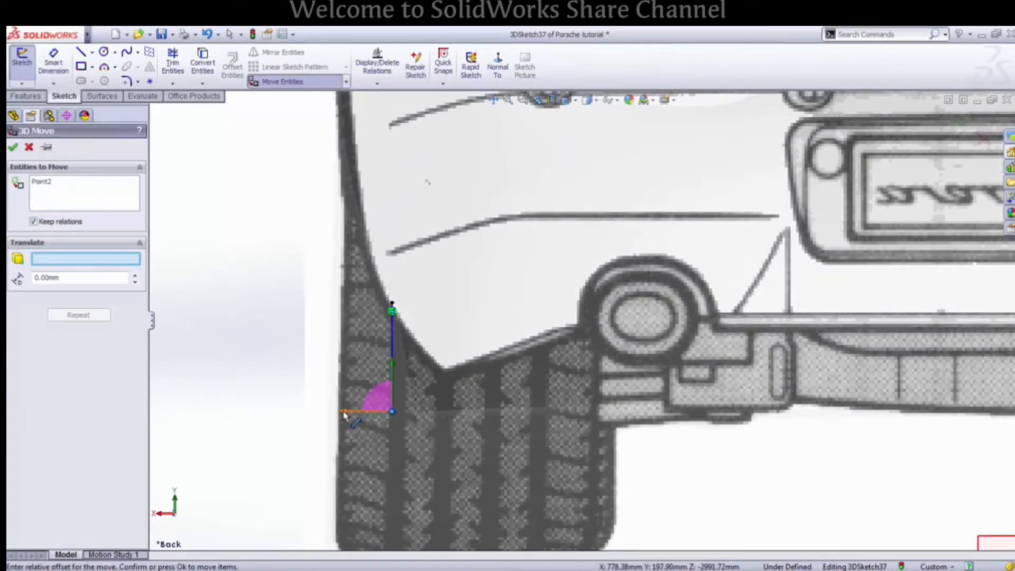
{"action": "left_click_drag", "start_coordinate": [344, 415], "coordinate": [383, 412]}
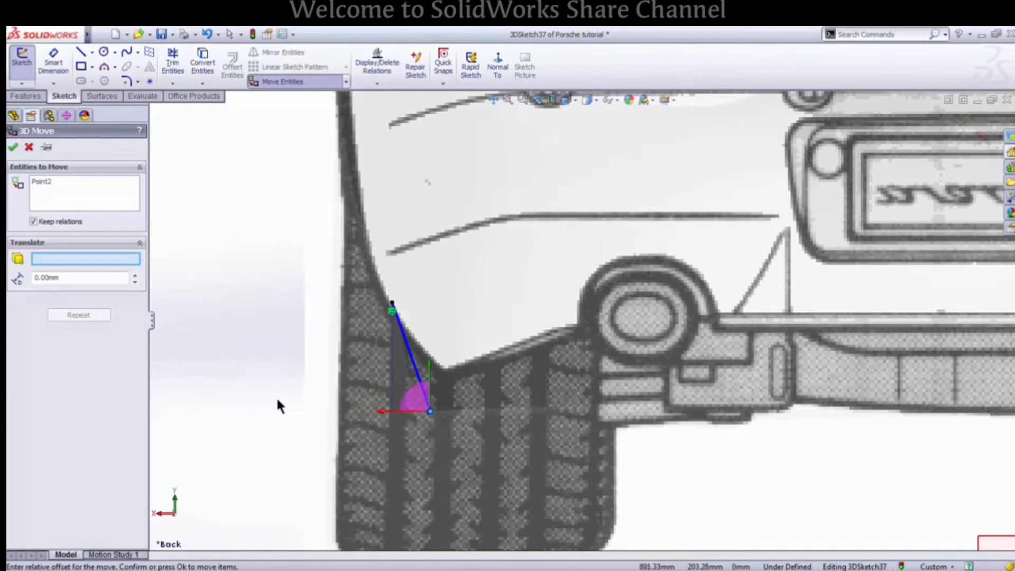
{"action": "left_click_drag", "start_coordinate": [428, 364], "coordinate": [424, 338]}
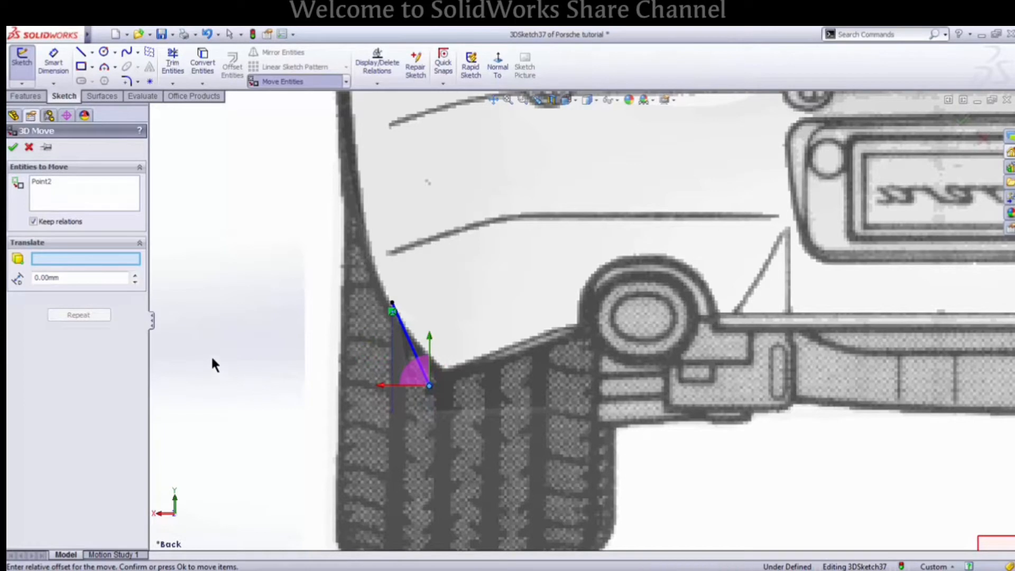
{"action": "key", "text": "Escape"}
Make the new sill-end spline tangent to the rear wheel arch edge it starts from
{"action": "key", "text": "space"}
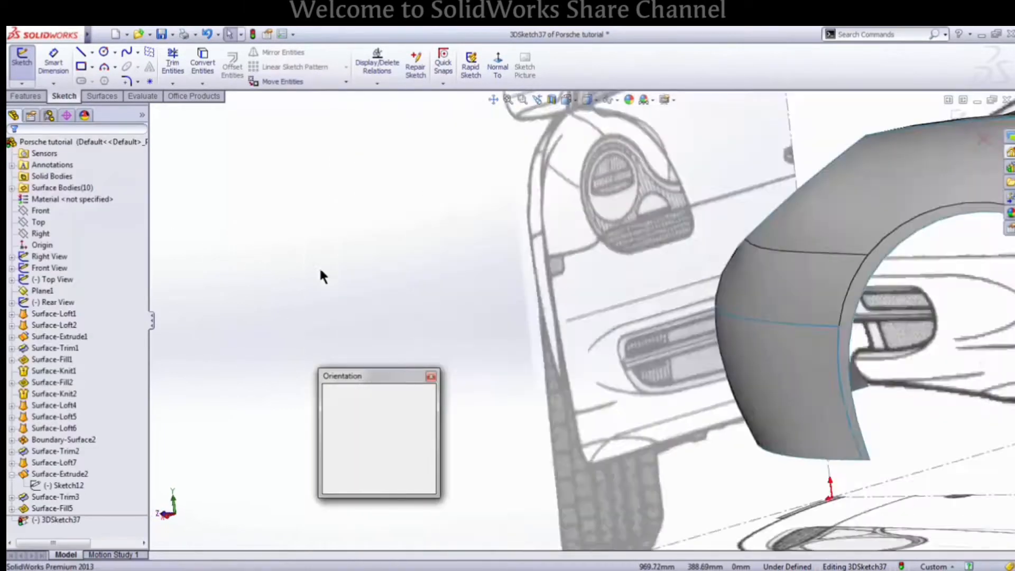
{"action": "left_click", "coordinate": [655, 344]}
{"action": "scroll", "coordinate": [679, 366], "scroll_direction": "down", "scroll_amount": 8}
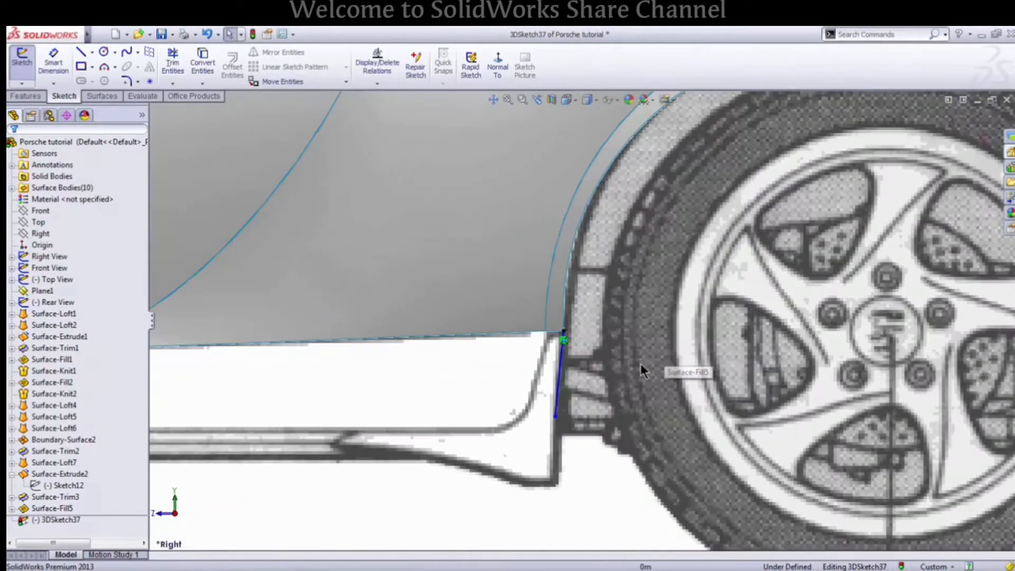
{"action": "scroll", "coordinate": [611, 364], "scroll_direction": "up", "scroll_amount": 5}
{"action": "middle_click_drag", "start_coordinate": [608, 362], "coordinate": [519, 365]}
{"action": "scroll", "coordinate": [569, 320], "scroll_direction": "down", "scroll_amount": 8}
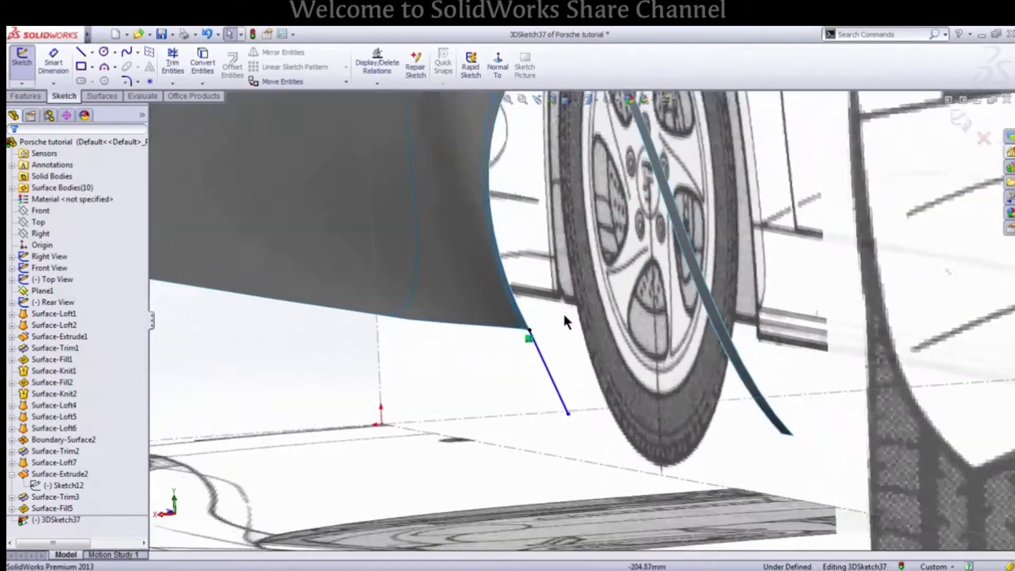
{"action": "left_click", "coordinate": [503, 333]}
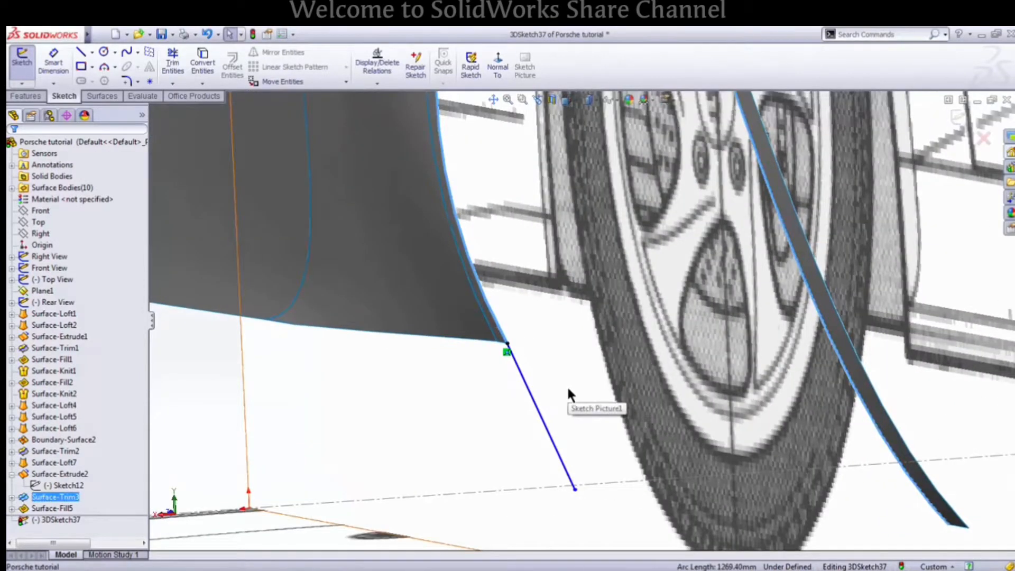
{"action": "left_click", "coordinate": [536, 408], "text": "ctrl"}
{"action": "left_click", "coordinate": [564, 345]}
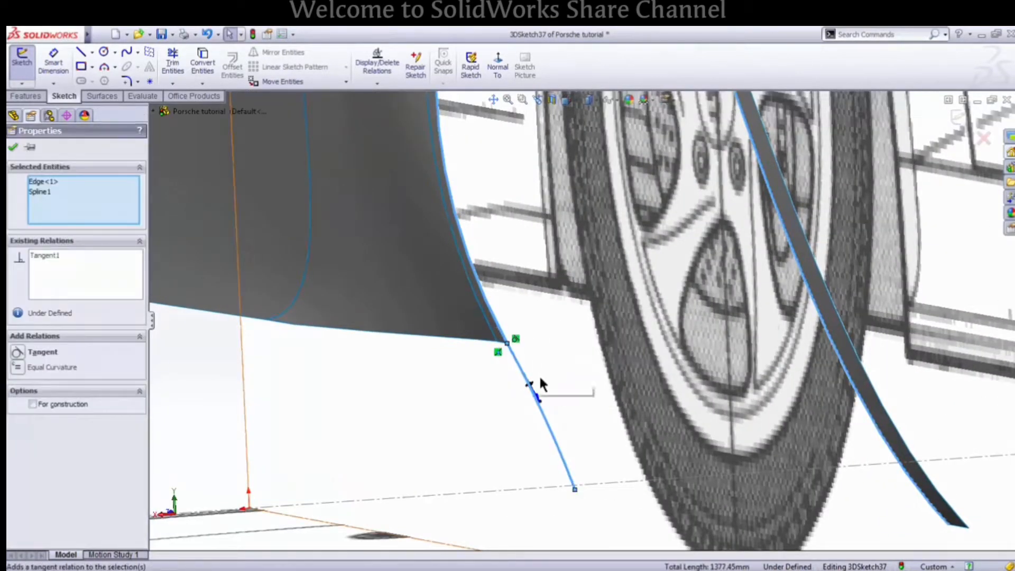
In the Back view, fine-tune the tangent spline's lower endpoint onto the body's lower corner on the blueprint and exit the 3D sketch
{"action": "mouse_move", "coordinate": [573, 443]}
{"action": "middle_mouse_down"}
{"action": "mouse_move", "coordinate": [567, 426]}
{"action": "mouse_move", "coordinate": [501, 416]}
{"action": "middle_mouse_up"}
{"action": "key", "text": "space"}
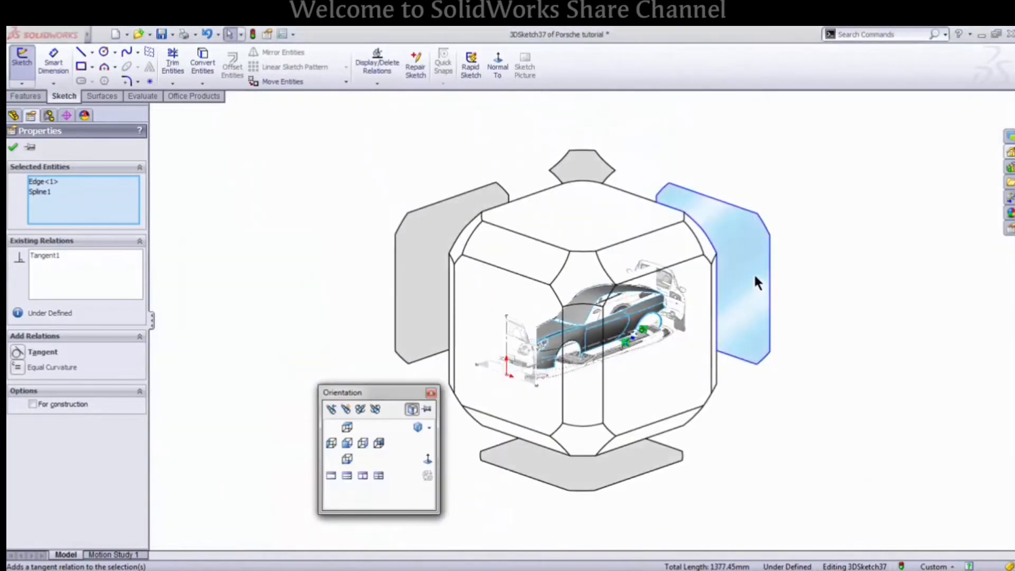
{"action": "left_click", "coordinate": [753, 272]}
{"action": "left_click", "coordinate": [243, 228]}
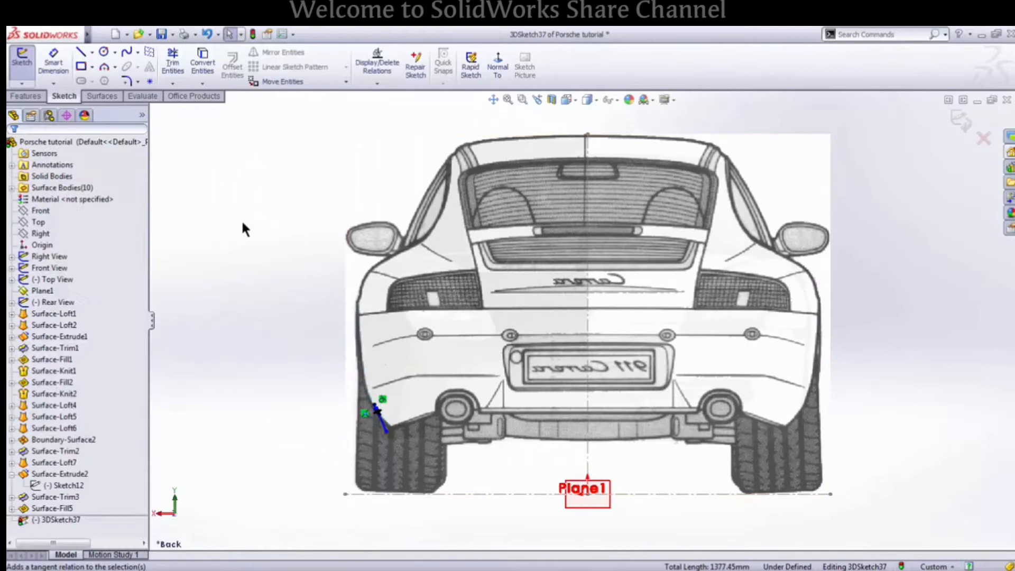
{"action": "left_click", "coordinate": [278, 81]}
{"action": "scroll", "coordinate": [419, 410], "scroll_direction": "down", "scroll_amount": 4}
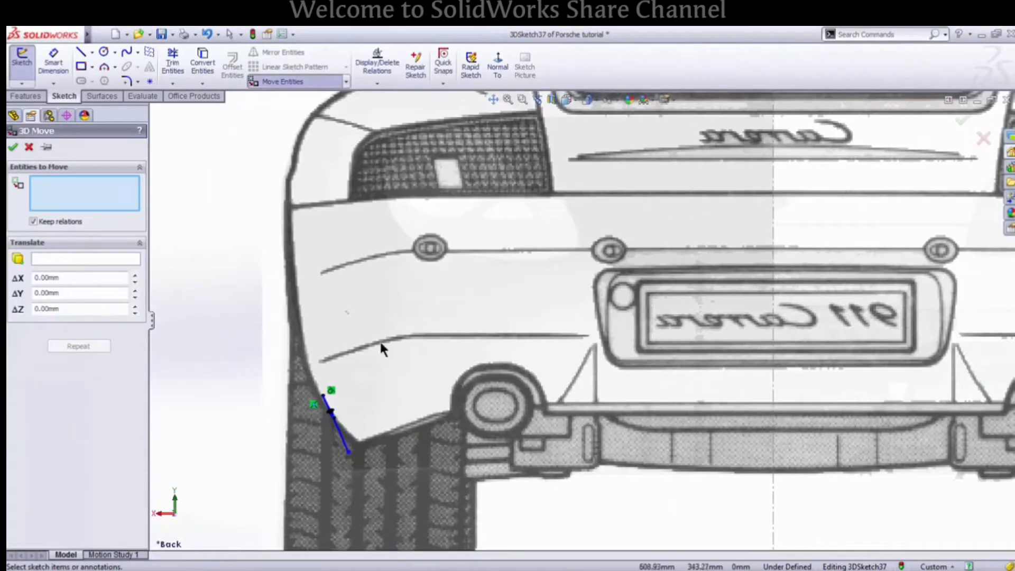
{"action": "left_click", "coordinate": [347, 452]}
{"action": "left_click", "coordinate": [97, 259]}
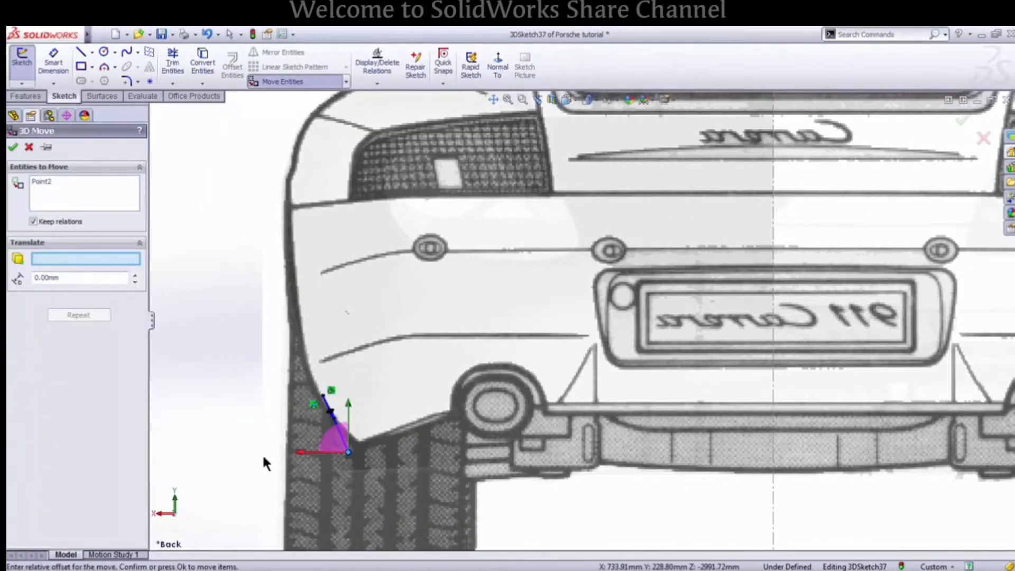
{"action": "left_click_drag", "start_coordinate": [297, 455], "coordinate": [310, 454]}
{"action": "left_click_drag", "start_coordinate": [357, 406], "coordinate": [358, 403]}
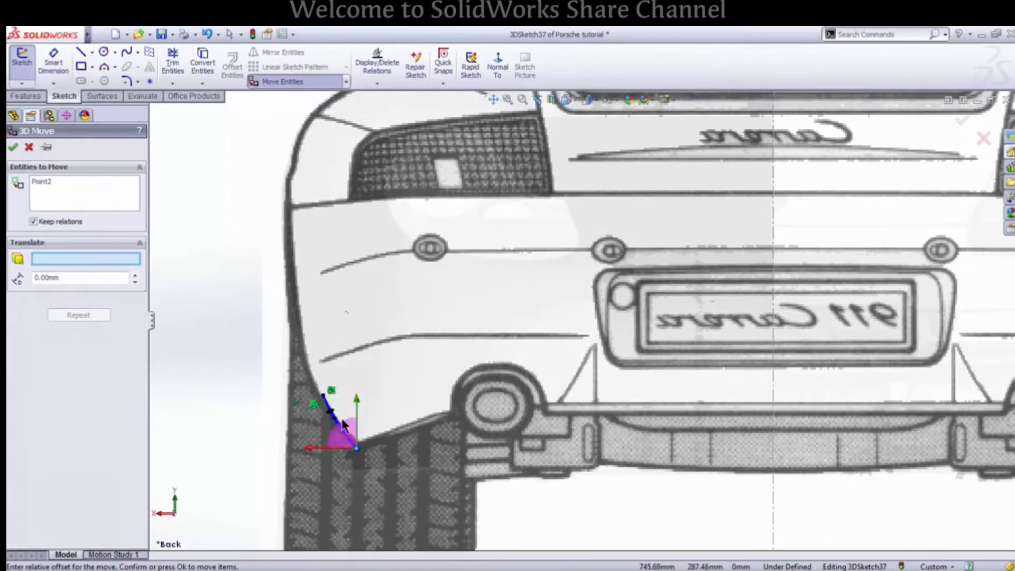
{"action": "scroll", "coordinate": [349, 405], "scroll_direction": "up", "scroll_amount": 3}
{"action": "left_click", "coordinate": [13, 148]}
{"action": "mouse_move", "coordinate": [267, 257]}
{"action": "middle_mouse_down"}
{"action": "mouse_move", "coordinate": [610, 306]}
{"action": "mouse_move", "coordinate": [662, 301]}
{"action": "middle_mouse_up"}
{"action": "scroll", "coordinate": [688, 298], "scroll_direction": "up", "scroll_amount": 1}
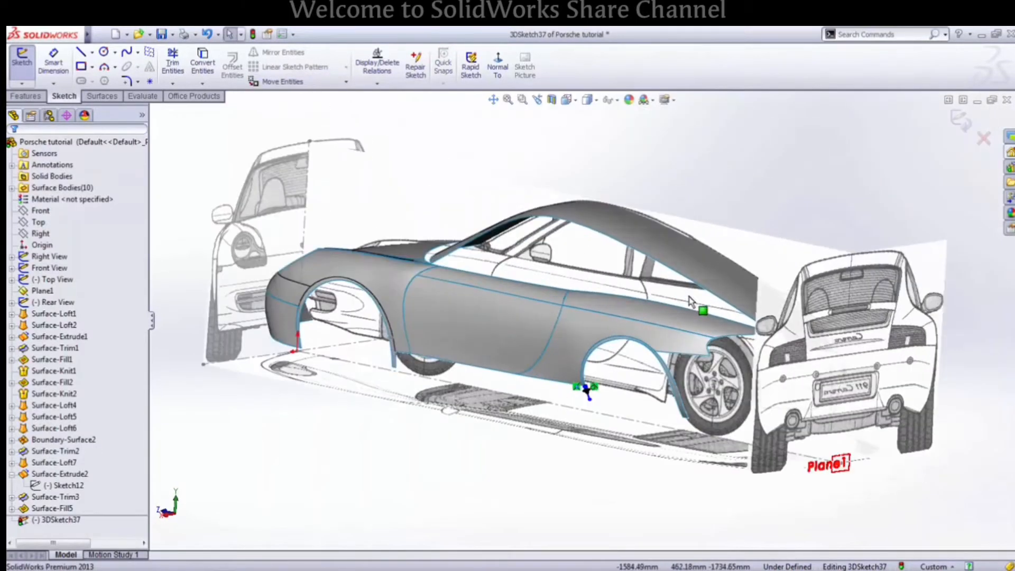
{"action": "left_click", "coordinate": [958, 121]}
{"action": "left_click", "coordinate": [447, 439]}
In a second 3D sketch, draw a two-point spline from the front wheel arch's lower corner to the sill-end spline's lower endpoint and exit it
{"action": "scroll", "coordinate": [508, 358], "scroll_direction": "down", "scroll_amount": 2}
{"action": "middle_click_drag", "start_coordinate": [509, 358], "coordinate": [484, 360]}
{"action": "scroll", "coordinate": [479, 341], "scroll_direction": "up", "scroll_amount": 2}
{"action": "scroll", "coordinate": [511, 342], "scroll_direction": "down", "scroll_amount": 3}
{"action": "scroll", "coordinate": [511, 346], "scroll_direction": "down", "scroll_amount": 2}
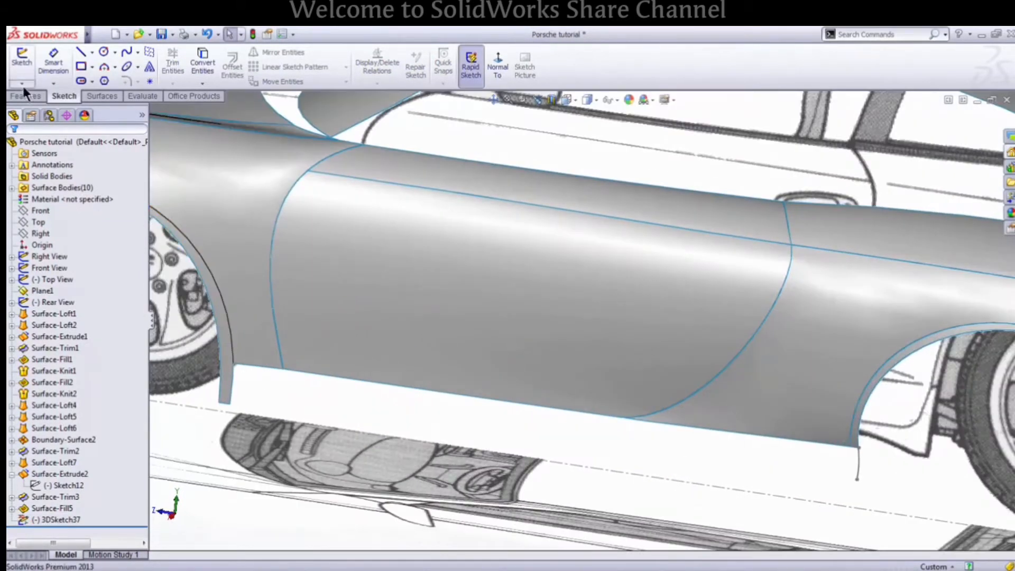
{"action": "left_click", "coordinate": [22, 83]}
{"action": "left_click", "coordinate": [40, 109]}
{"action": "left_click", "coordinate": [126, 51]}
{"action": "scroll", "coordinate": [480, 267], "scroll_direction": "up", "scroll_amount": 3}
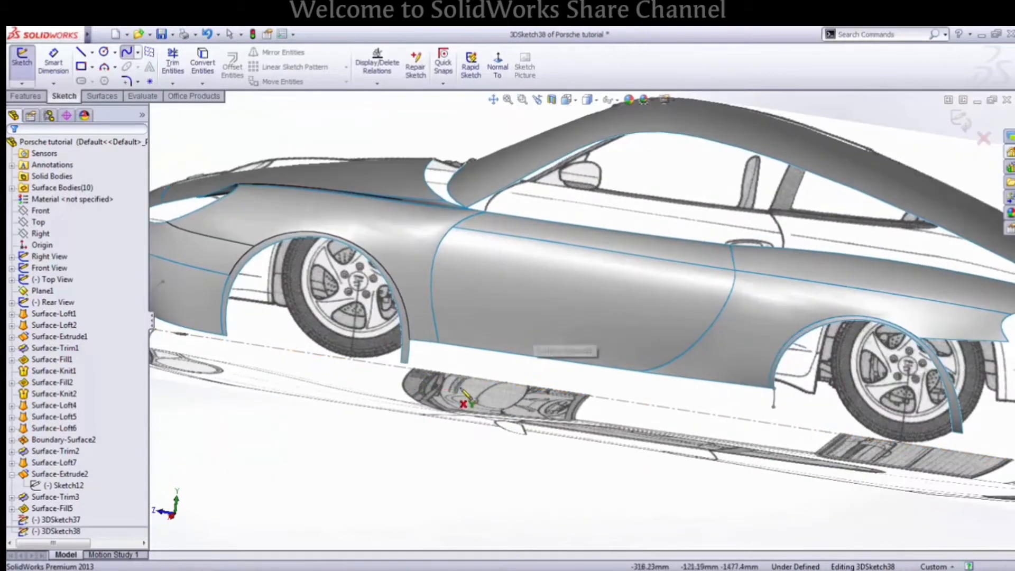
{"action": "left_click", "coordinate": [407, 364]}
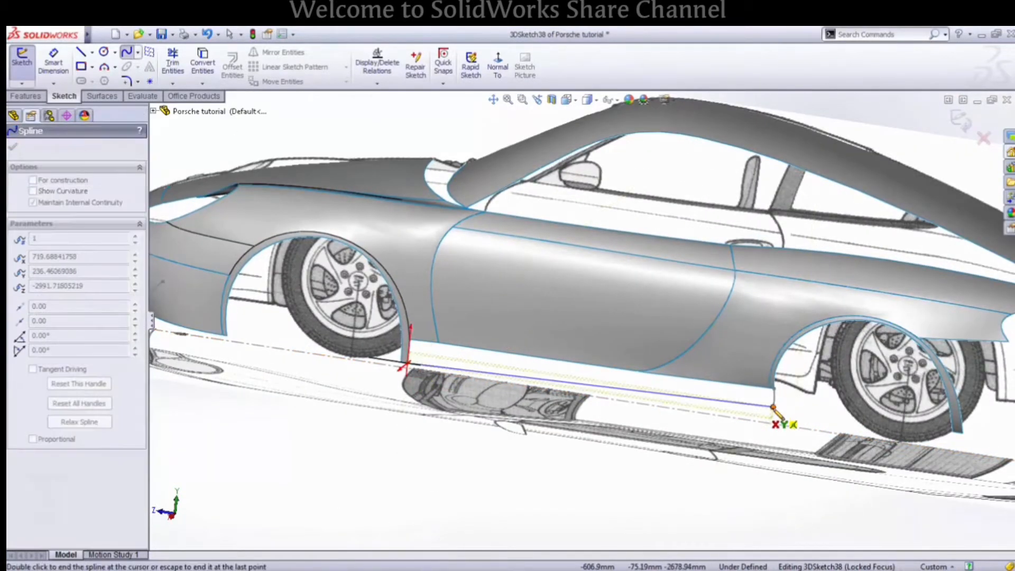
{"action": "left_click", "coordinate": [773, 406]}
{"action": "middle_click_drag", "start_coordinate": [643, 366], "coordinate": [489, 347]}
{"action": "scroll", "coordinate": [487, 347], "scroll_direction": "down", "scroll_amount": 4}
{"action": "scroll", "coordinate": [542, 278], "scroll_direction": "up", "scroll_amount": 3}
{"action": "scroll", "coordinate": [541, 279], "scroll_direction": "up", "scroll_amount": 3}
{"action": "left_click", "coordinate": [958, 121]}
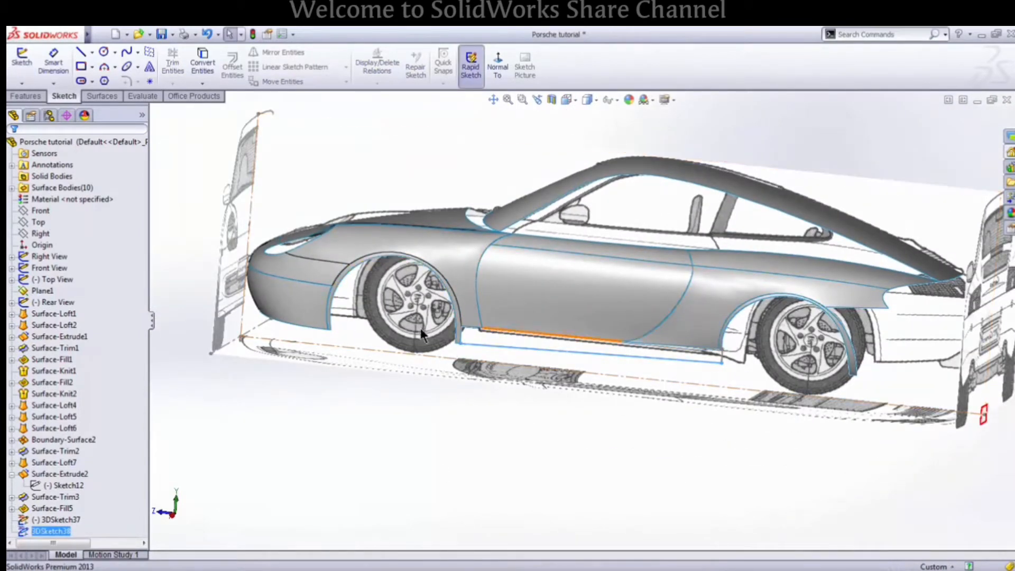
Start a lofted surface for the sill, using the front wheel arch's lower edge and 3DSketch37 as profiles
{"action": "scroll", "coordinate": [420, 328], "scroll_direction": "down", "scroll_amount": 3}
{"action": "scroll", "coordinate": [786, 391], "scroll_direction": "down", "scroll_amount": 3}
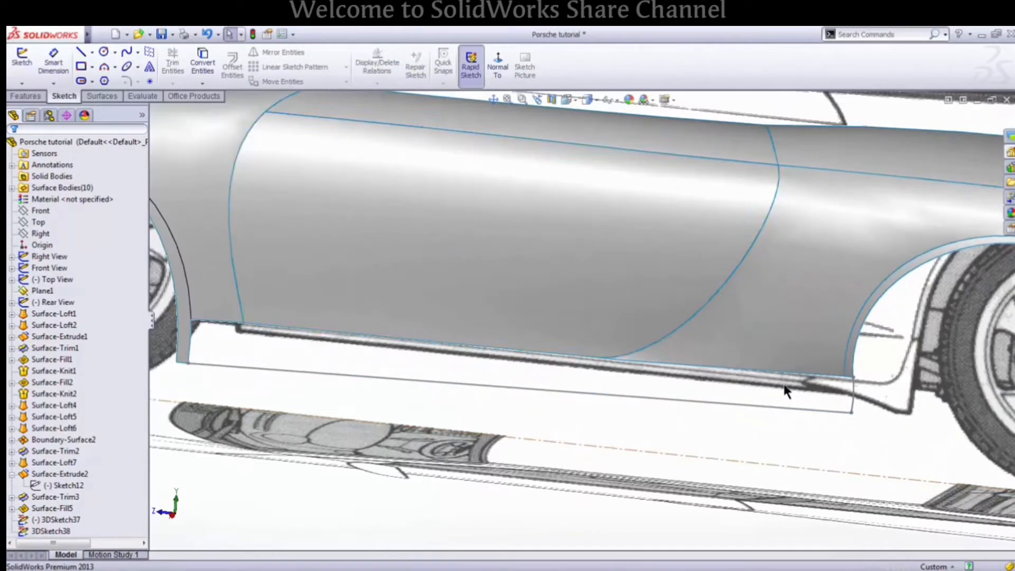
{"action": "left_click", "coordinate": [25, 97]}
{"action": "left_click", "coordinate": [103, 96]}
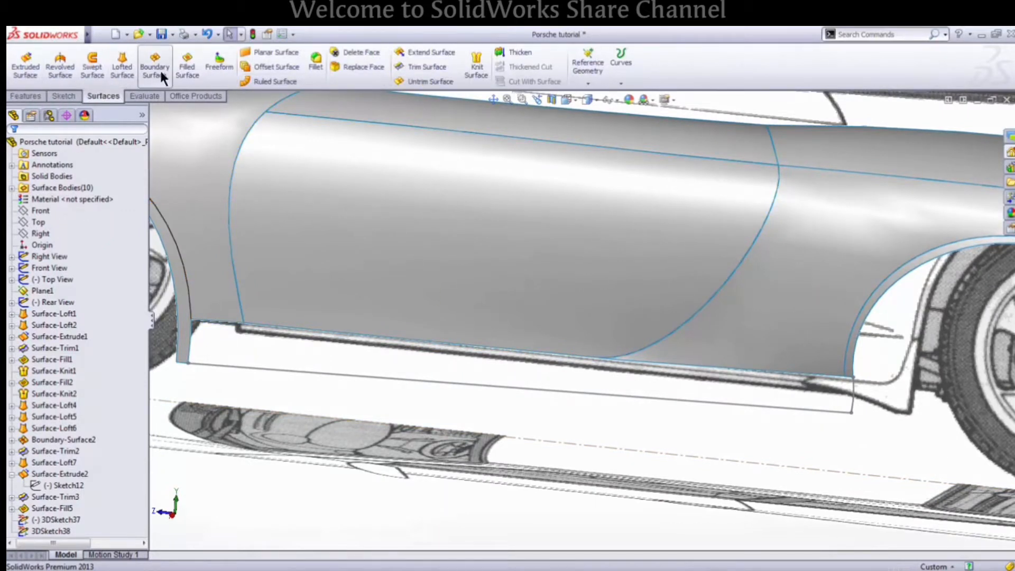
{"action": "left_click", "coordinate": [123, 69]}
{"action": "left_click", "coordinate": [593, 403]}
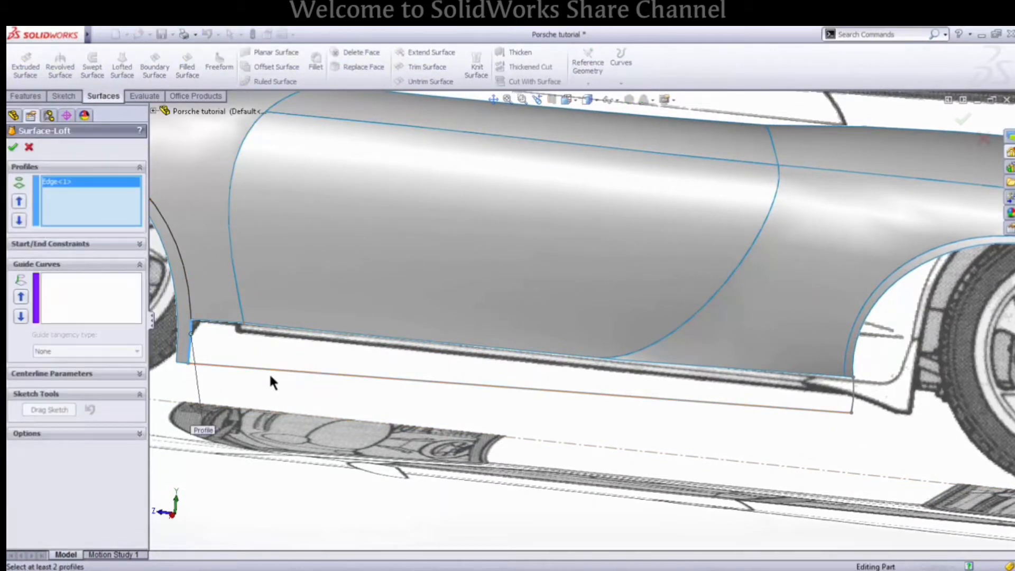
{"action": "left_click", "coordinate": [854, 397]}
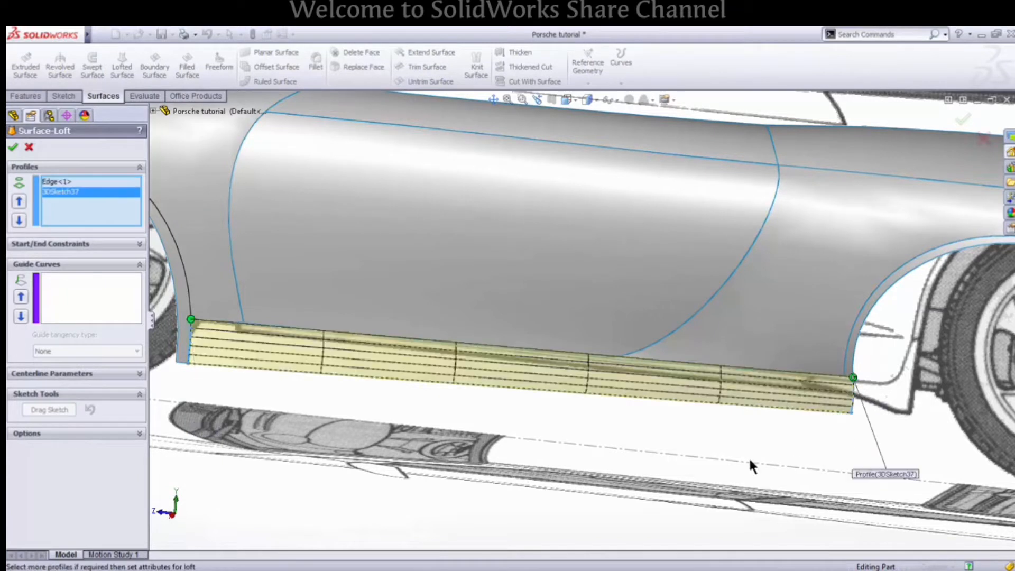
Add the chain of edges along the body's lower edge between the wheel arches as an open-group guide curve for the sill loft
{"action": "left_click", "coordinate": [67, 295]}
{"action": "right_click", "coordinate": [64, 289]}
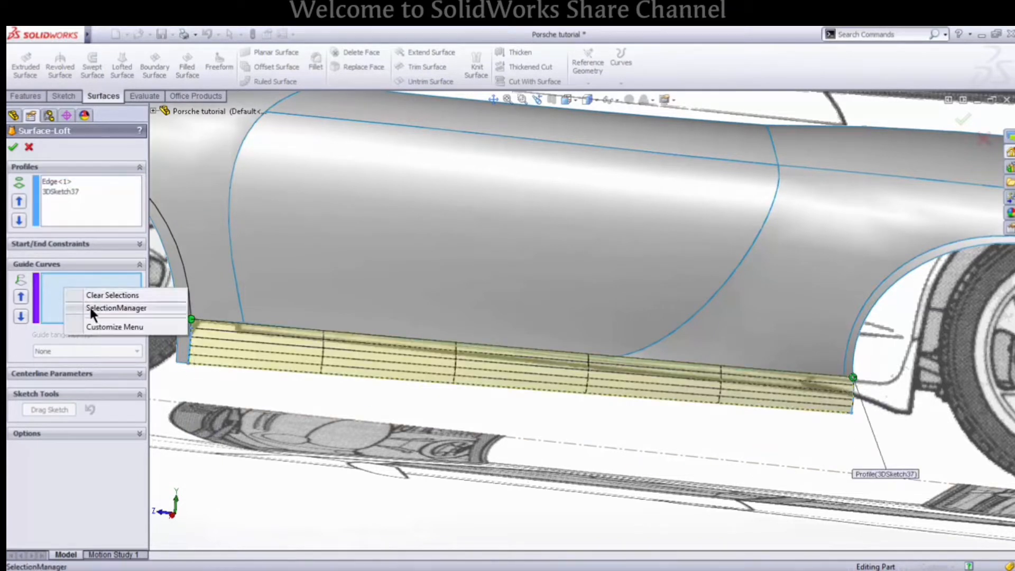
{"action": "left_click", "coordinate": [99, 313]}
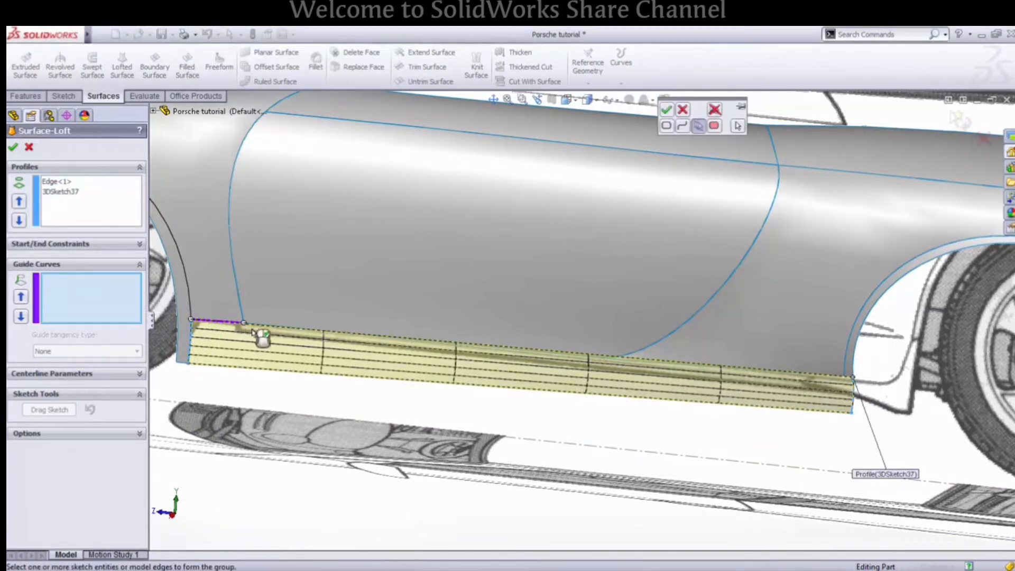
{"action": "left_click", "coordinate": [278, 334]}
{"action": "scroll", "coordinate": [639, 361], "scroll_direction": "down", "scroll_amount": 3}
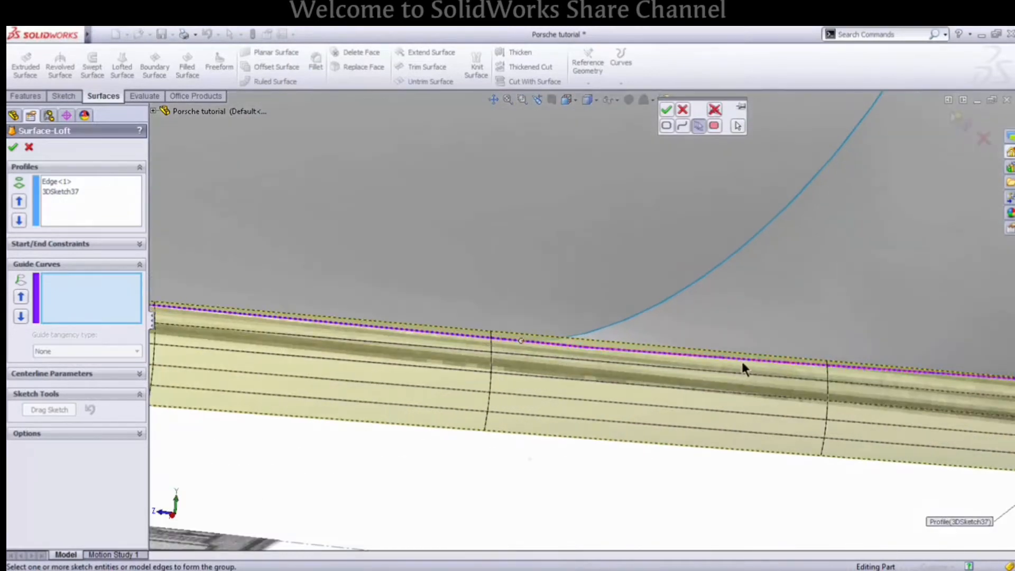
{"action": "scroll", "coordinate": [900, 354], "scroll_direction": "down", "scroll_amount": 2}
{"action": "scroll", "coordinate": [941, 348], "scroll_direction": "down", "scroll_amount": 2}
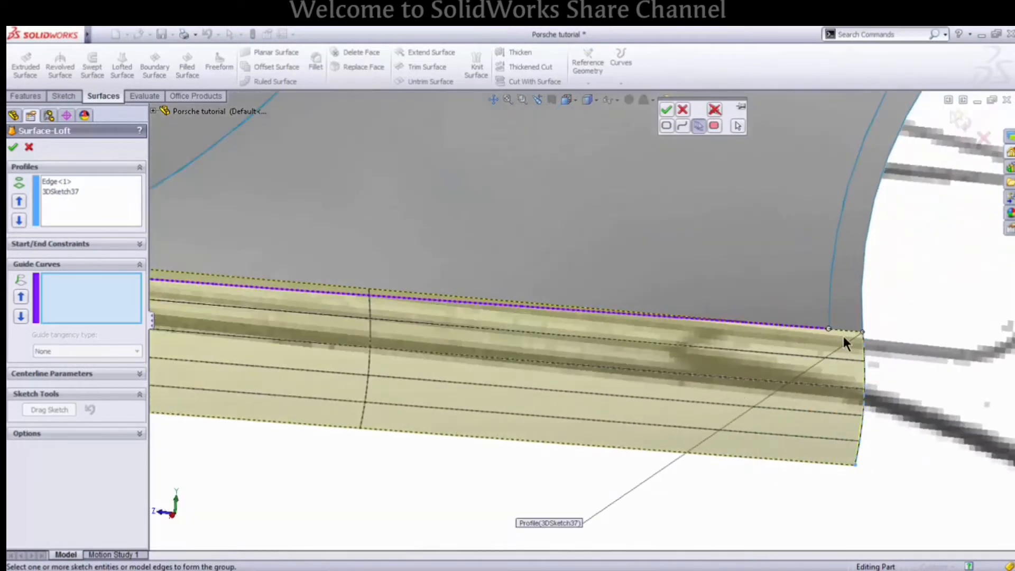
{"action": "left_click", "coordinate": [666, 111]}
{"action": "scroll", "coordinate": [573, 284], "scroll_direction": "up", "scroll_amount": 6}
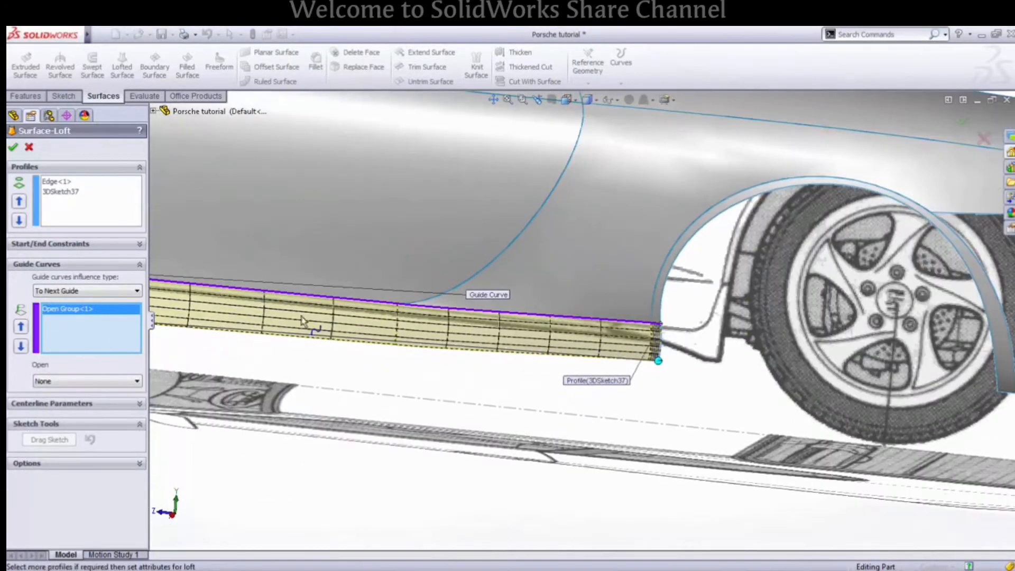
Add 3DSketch38 along the sill's lower edge as the second guide curve and finish the lofted surface
{"action": "scroll", "coordinate": [385, 349], "scroll_direction": "down", "scroll_amount": 2}
{"action": "scroll", "coordinate": [385, 349], "scroll_direction": "up", "scroll_amount": 3}
{"action": "scroll", "coordinate": [355, 323], "scroll_direction": "down", "scroll_amount": 4}
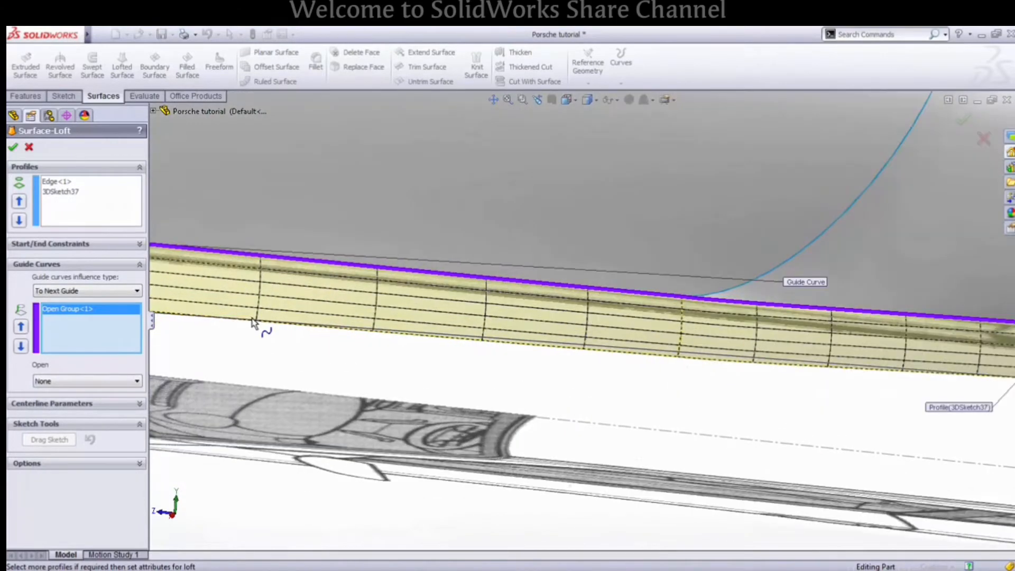
{"action": "left_click", "coordinate": [450, 334]}
{"action": "scroll", "coordinate": [469, 347], "scroll_direction": "up", "scroll_amount": 5}
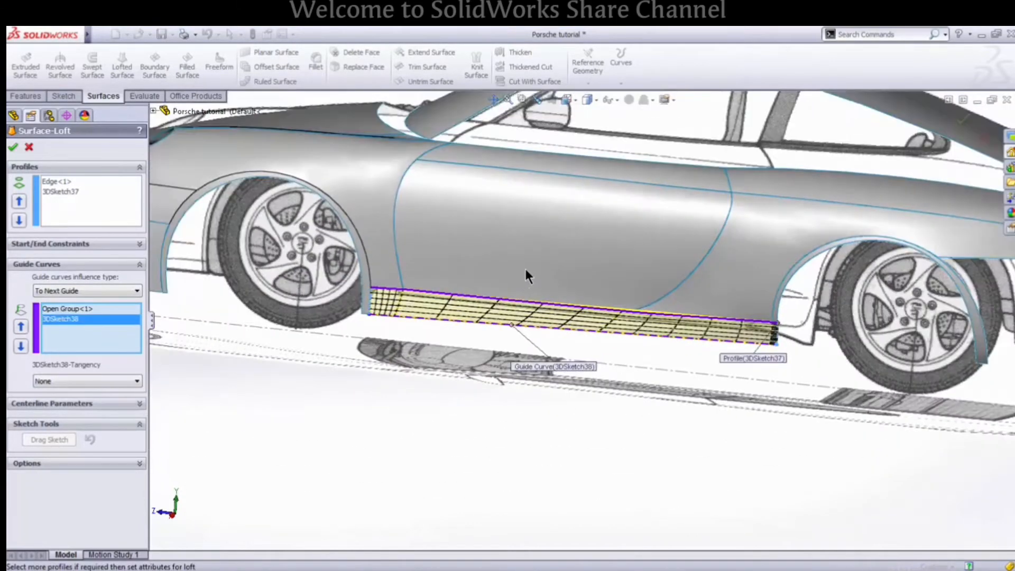
{"action": "scroll", "coordinate": [499, 279], "scroll_direction": "down", "scroll_amount": 4}
{"action": "middle_click_drag", "start_coordinate": [466, 284], "coordinate": [490, 283]}
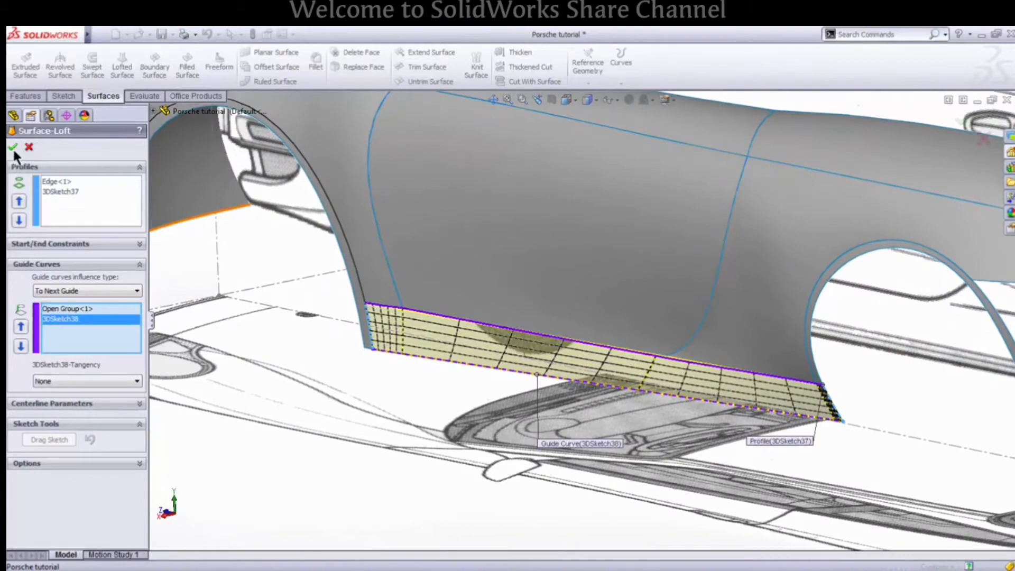
{"action": "left_click", "coordinate": [13, 147]}
{"action": "middle_click_drag", "start_coordinate": [537, 329], "coordinate": [550, 336]}
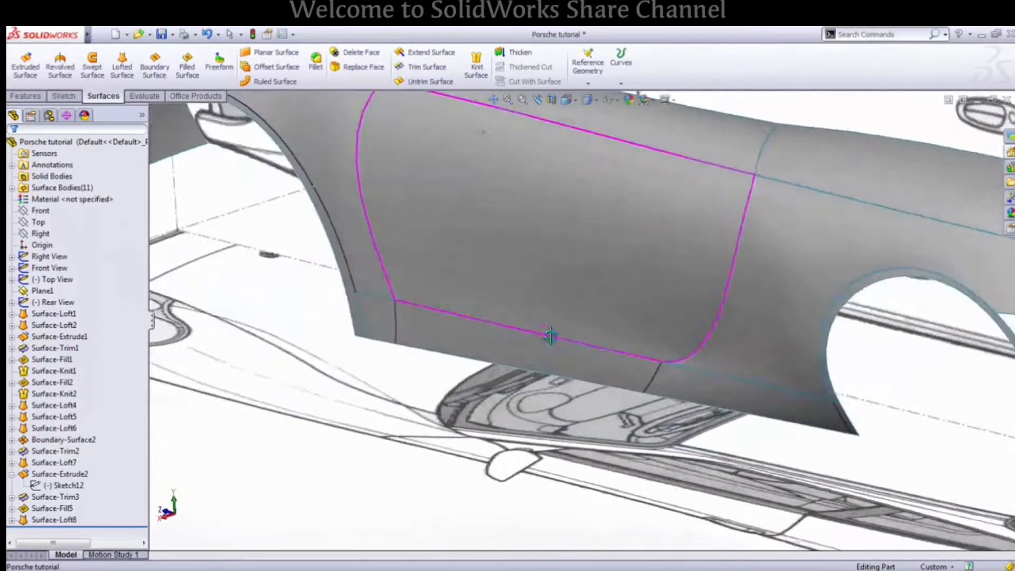
{"action": "scroll", "coordinate": [550, 337], "scroll_direction": "up", "scroll_amount": 5}
{"action": "scroll", "coordinate": [748, 290], "scroll_direction": "down", "scroll_amount": 5}
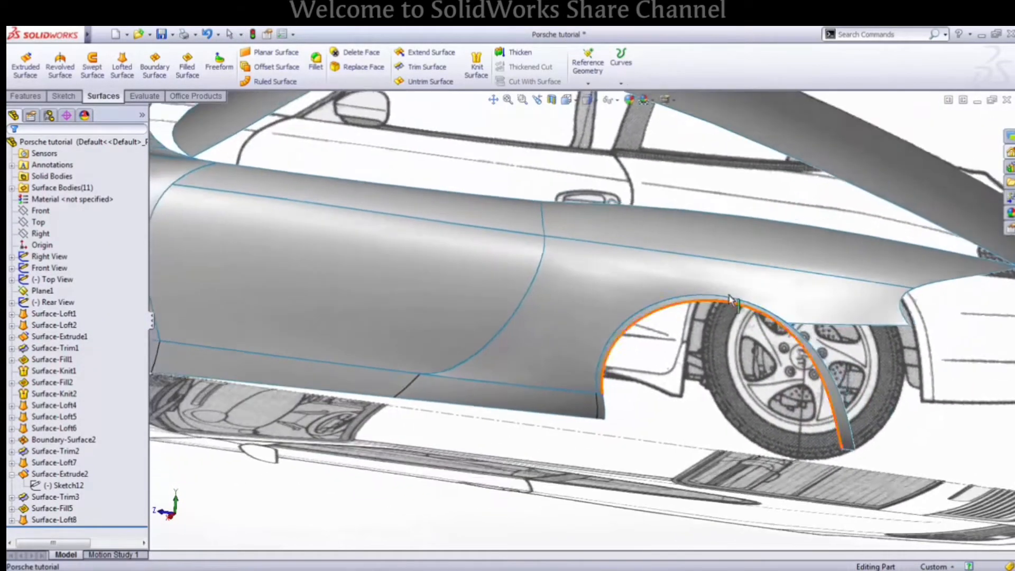
{"action": "scroll", "coordinate": [732, 300], "scroll_direction": "up", "scroll_amount": 4}
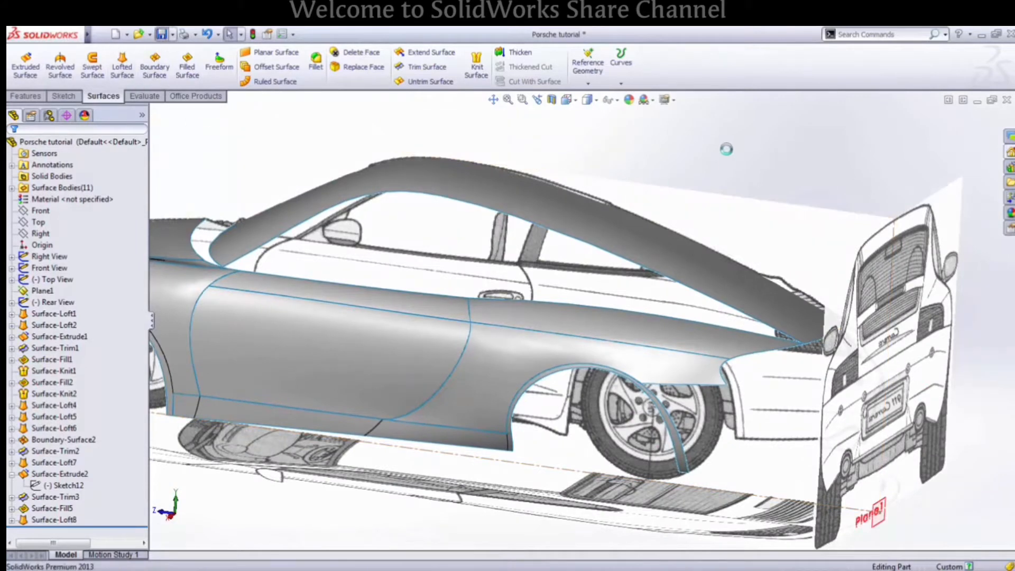
On the Right plane, sketch a two-point spline from the roof surface's rear tip to the blueprint corner behind the tail light
{"action": "key", "text": "space"}
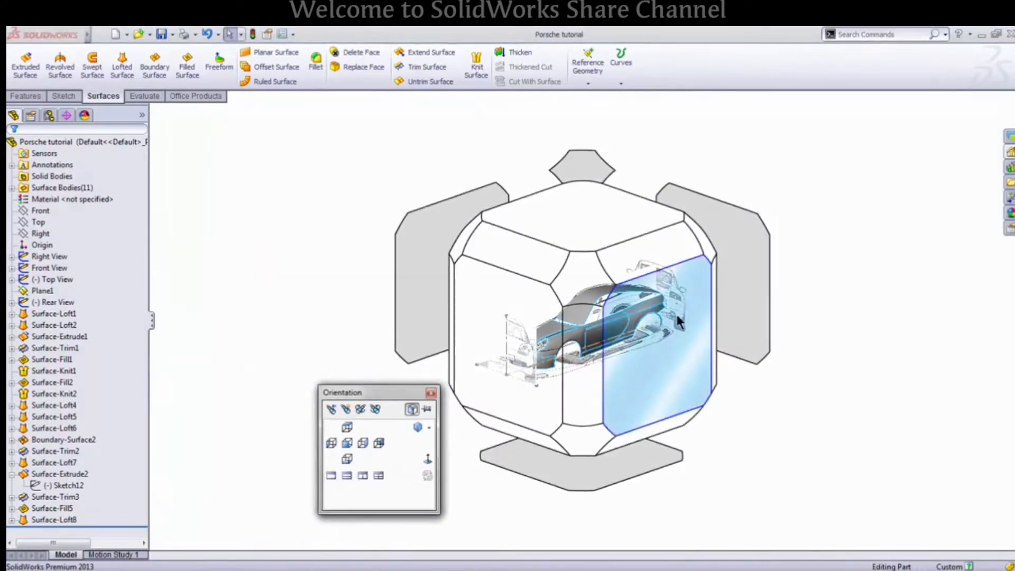
{"action": "left_click", "coordinate": [677, 316]}
{"action": "scroll", "coordinate": [777, 333], "scroll_direction": "down", "scroll_amount": 2}
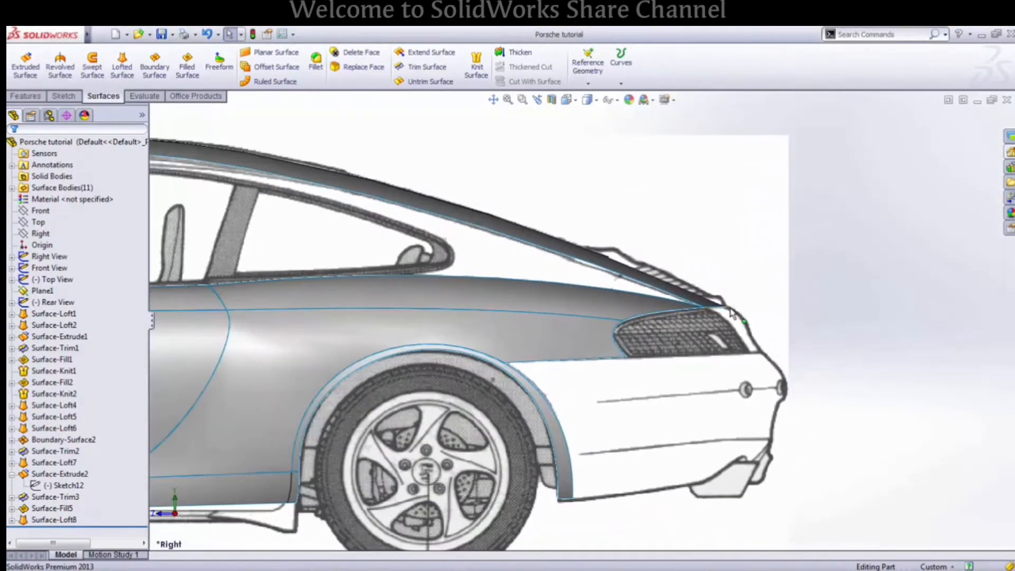
{"action": "scroll", "coordinate": [701, 309], "scroll_direction": "down", "scroll_amount": 3}
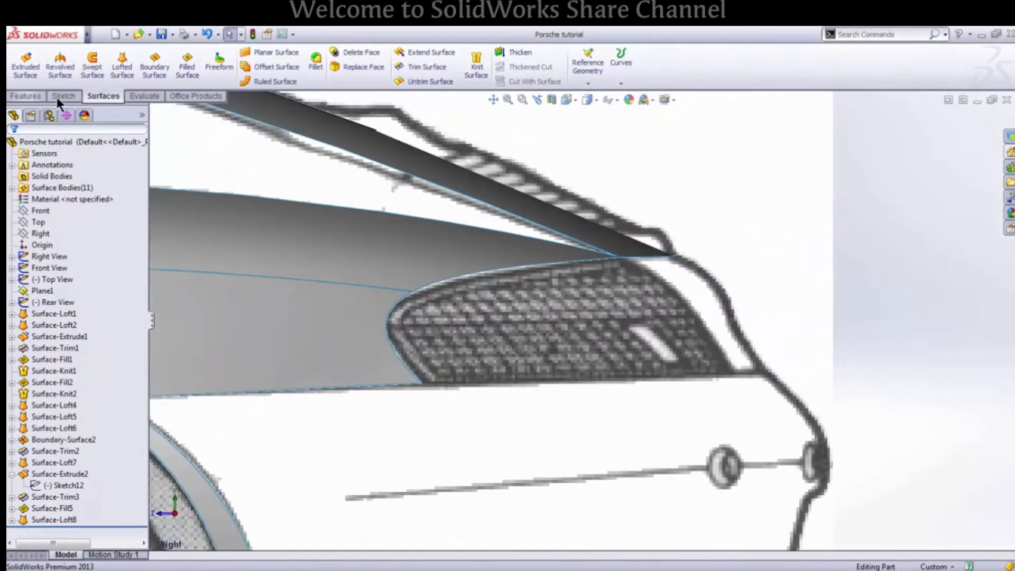
{"action": "left_click", "coordinate": [41, 226]}
{"action": "left_click", "coordinate": [52, 217]}
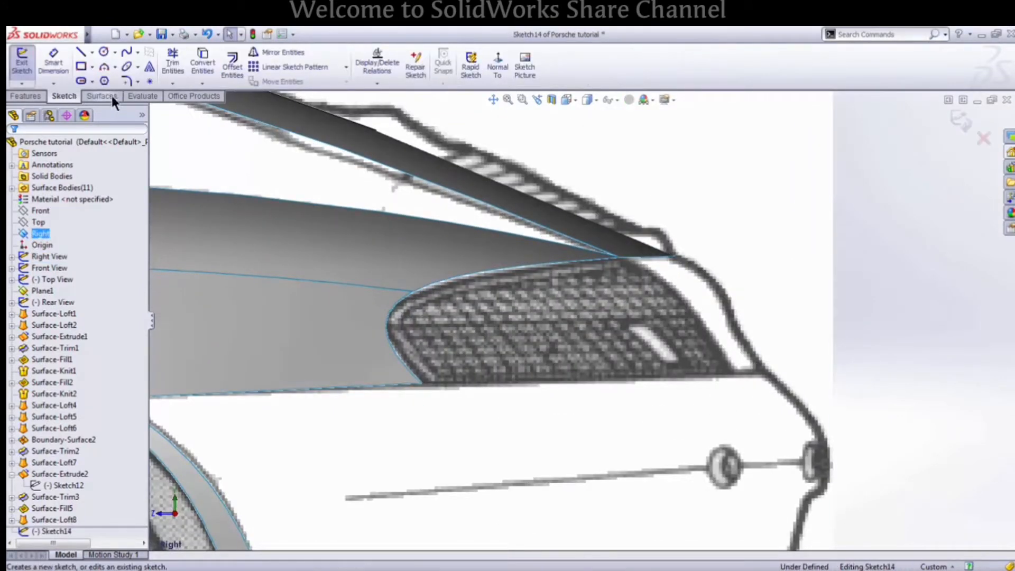
{"action": "left_click", "coordinate": [127, 52]}
{"action": "scroll", "coordinate": [714, 344], "scroll_direction": "down", "scroll_amount": 5}
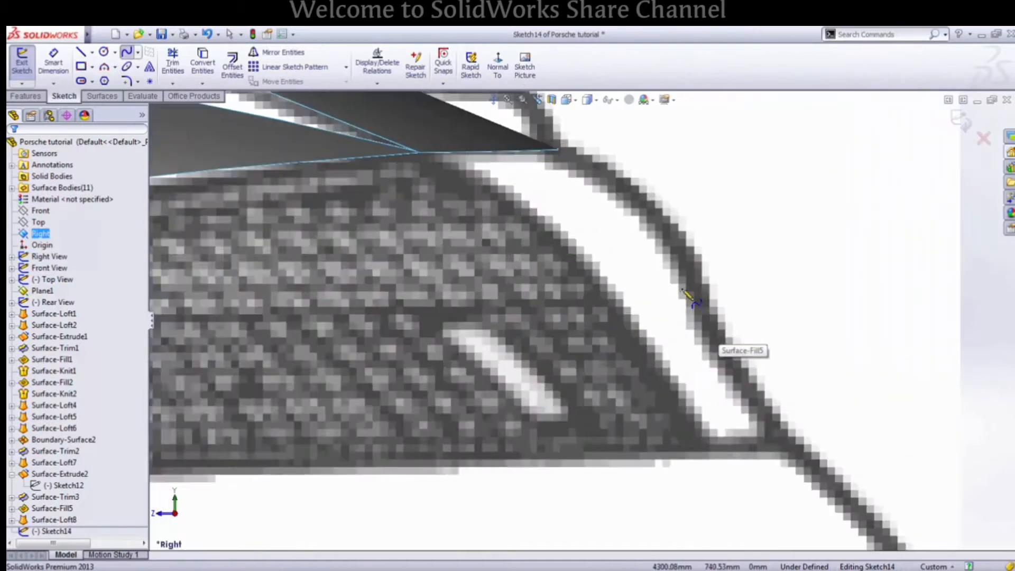
{"action": "left_click", "coordinate": [530, 123]}
{"action": "scroll", "coordinate": [788, 439], "scroll_direction": "up", "scroll_amount": 1}
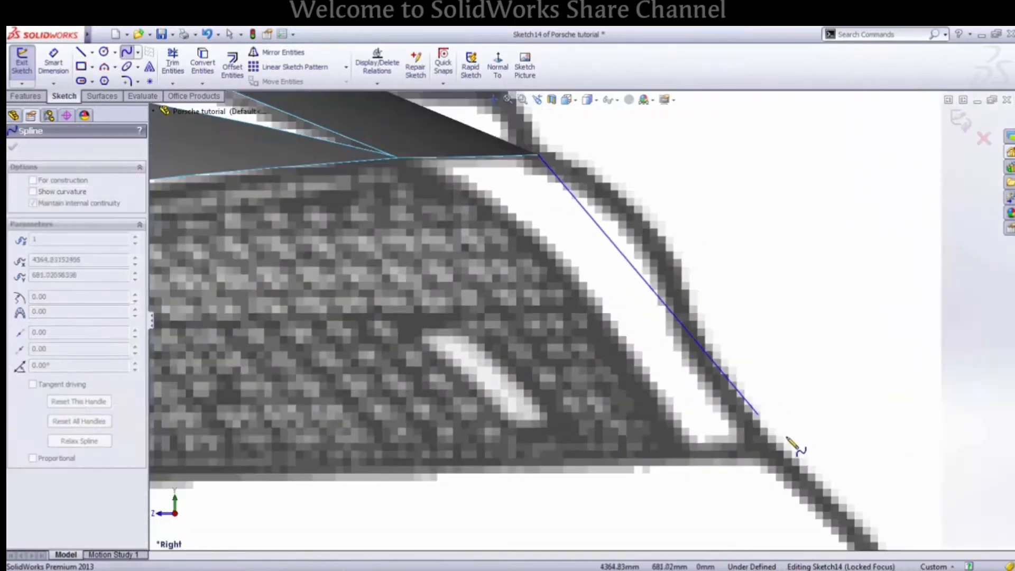
{"action": "scroll", "coordinate": [762, 454], "scroll_direction": "up", "scroll_amount": 2}
{"action": "left_click", "coordinate": [703, 411]}
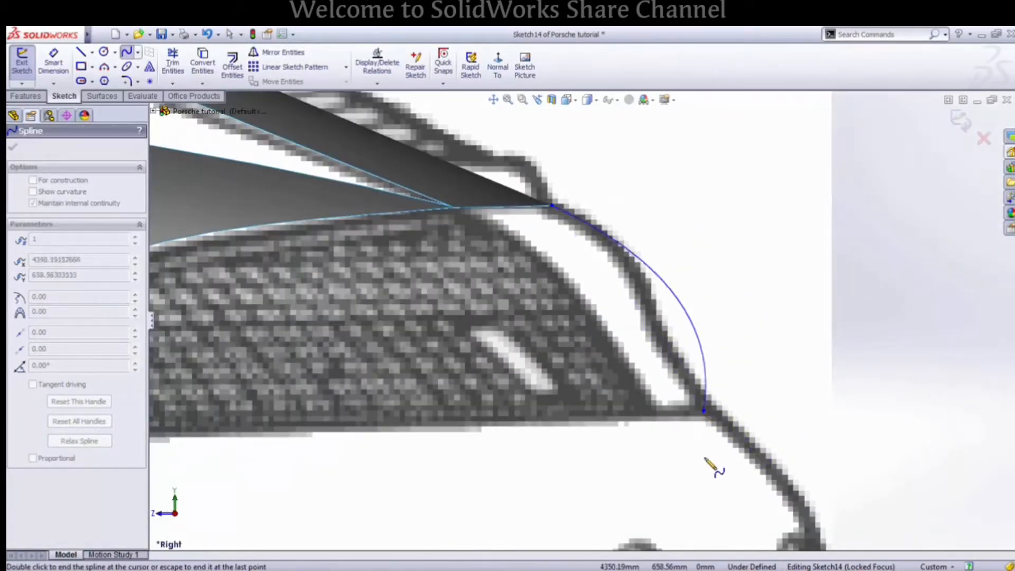
{"action": "key", "text": "Escape"}
Adjust the spline's end handles so it follows the rear deck outline on the side blueprint
{"action": "left_click", "coordinate": [597, 264]}
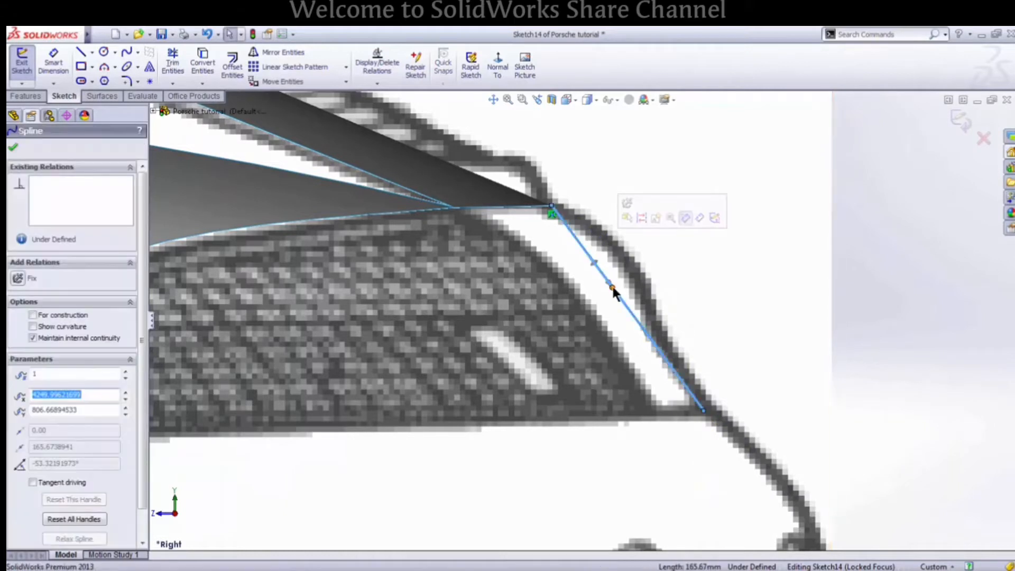
{"action": "left_click_drag", "start_coordinate": [614, 289], "coordinate": [649, 263]}
{"action": "left_click_drag", "start_coordinate": [684, 342], "coordinate": [657, 344]}
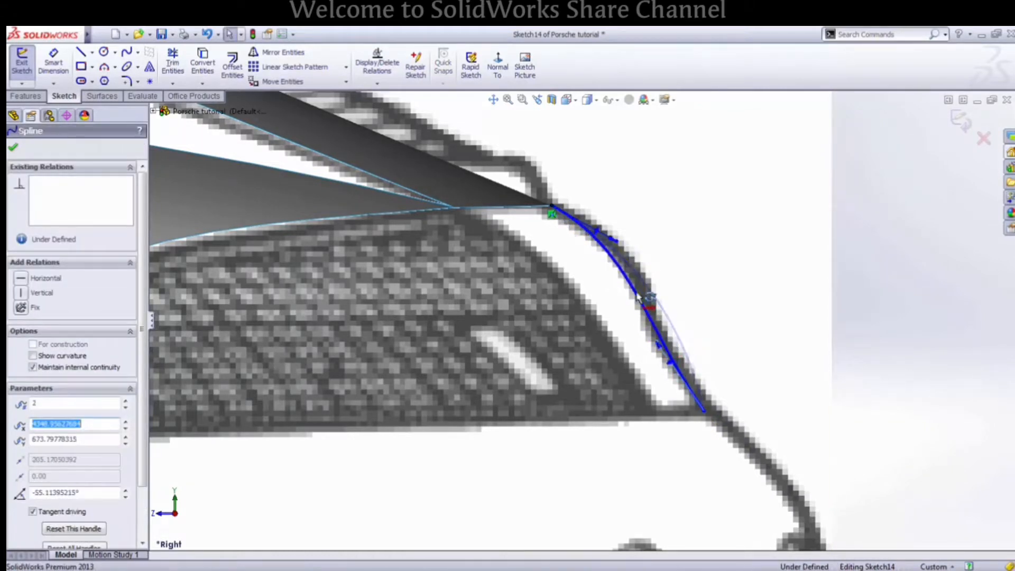
{"action": "left_click_drag", "start_coordinate": [618, 242], "coordinate": [640, 253]}
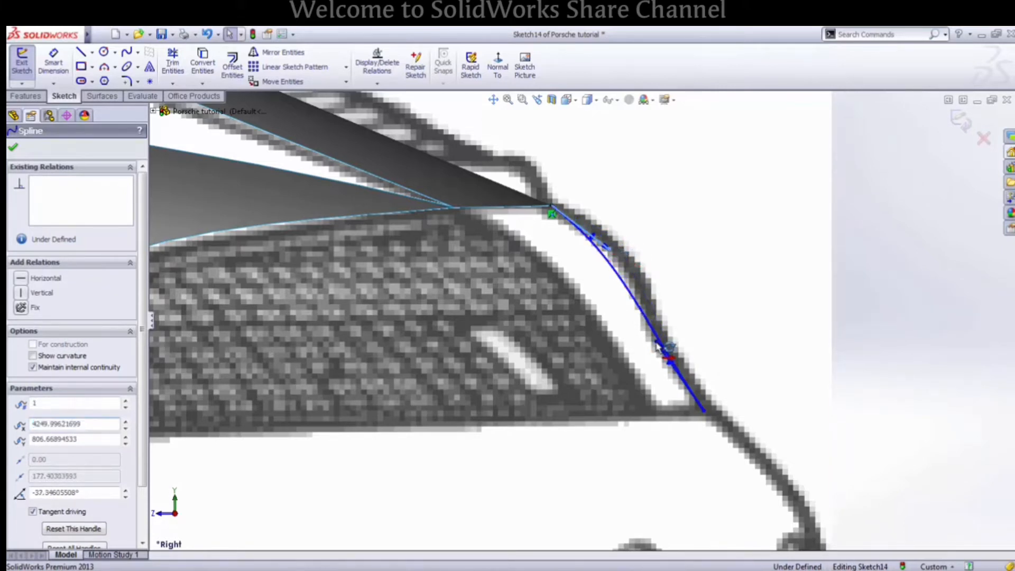
{"action": "left_click", "coordinate": [887, 337]}
Check the spline's lower endpoint against the rear blueprint in the Back view and exit the sketch
{"action": "scroll", "coordinate": [571, 242], "scroll_direction": "up", "scroll_amount": 7}
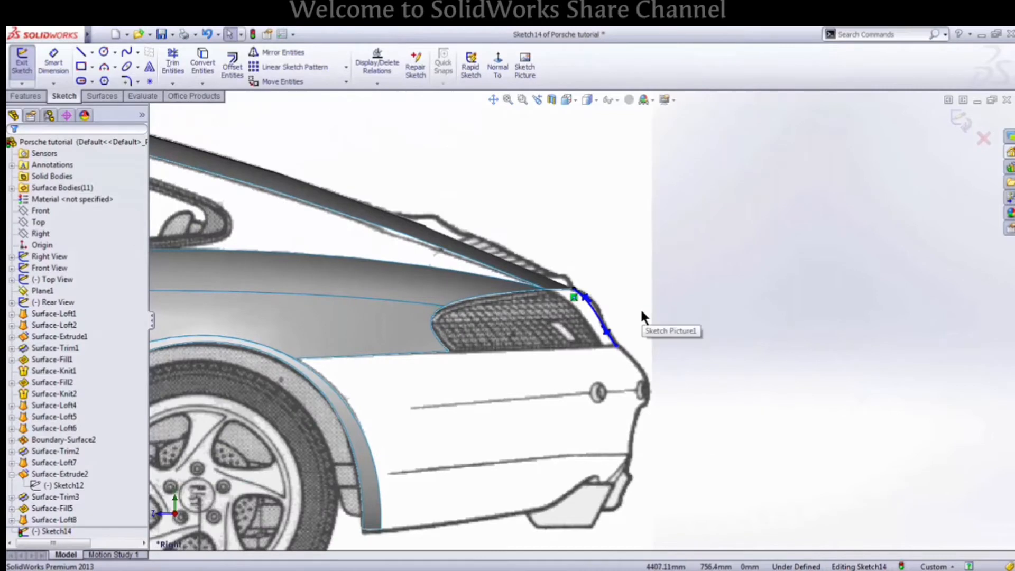
{"action": "key", "text": "space"}
{"action": "left_click", "coordinate": [736, 252]}
{"action": "scroll", "coordinate": [576, 297], "scroll_direction": "down", "scroll_amount": 5}
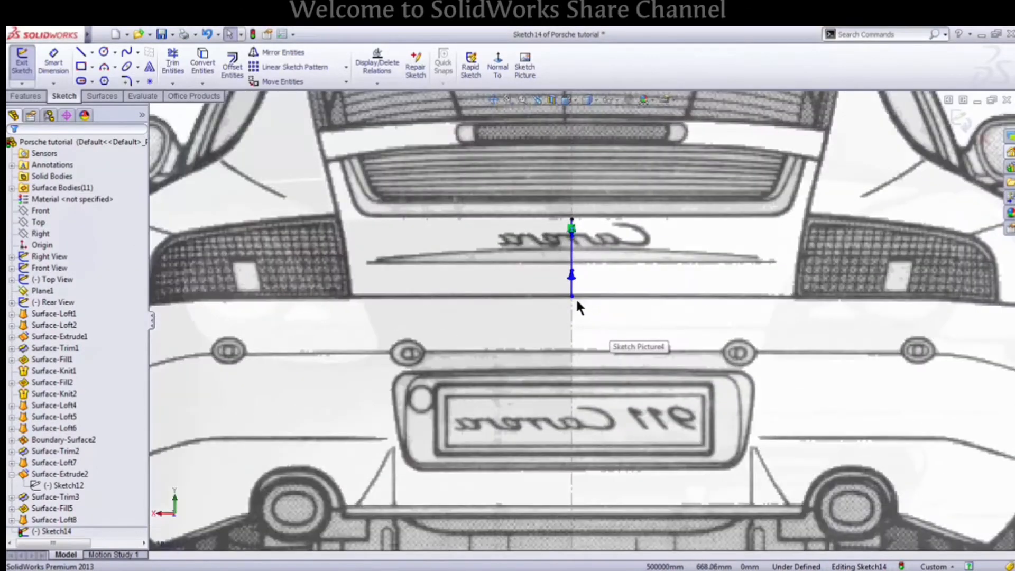
{"action": "scroll", "coordinate": [578, 301], "scroll_direction": "up", "scroll_amount": 5}
{"action": "middle_click_drag", "start_coordinate": [578, 302], "coordinate": [632, 321]}
{"action": "left_click", "coordinate": [962, 121]}
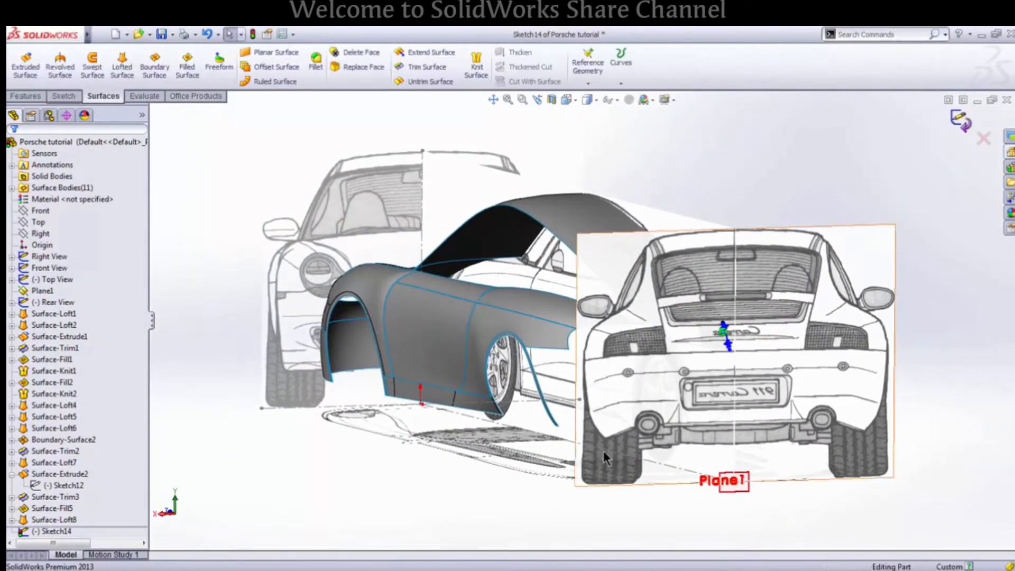
{"action": "left_click", "coordinate": [445, 462]}
In a new 3D sketch, draw a two-point spline from the deck spline's lower endpoint to the rear fender's lower corner below the tail light
{"action": "middle_click_drag", "start_coordinate": [503, 375], "coordinate": [694, 328]}
{"action": "scroll", "coordinate": [551, 356], "scroll_direction": "down", "scroll_amount": 3}
{"action": "middle_click_drag", "start_coordinate": [555, 360], "coordinate": [164, 172]}
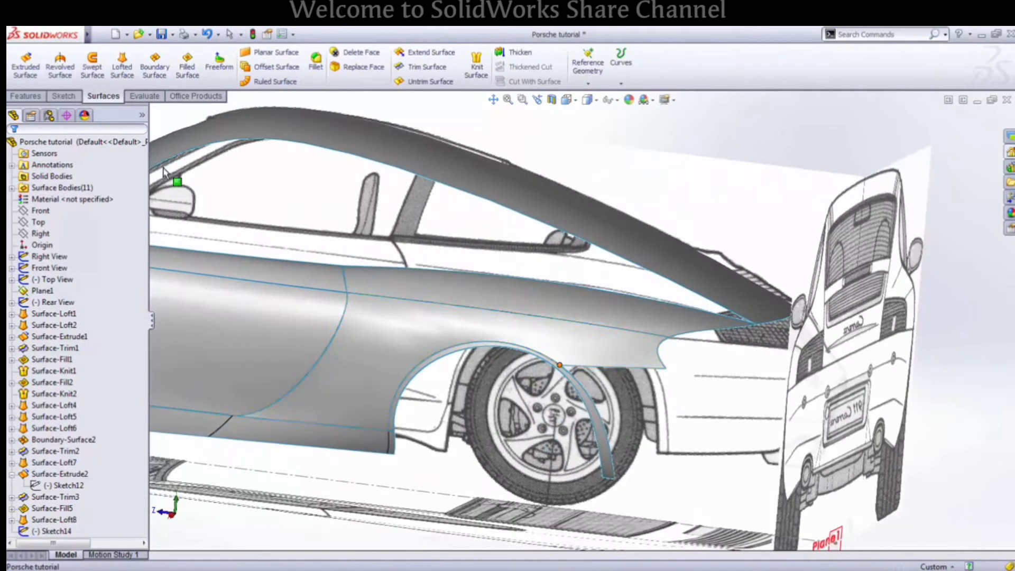
{"action": "left_click", "coordinate": [55, 94]}
{"action": "left_click", "coordinate": [22, 83]}
{"action": "left_click", "coordinate": [31, 100]}
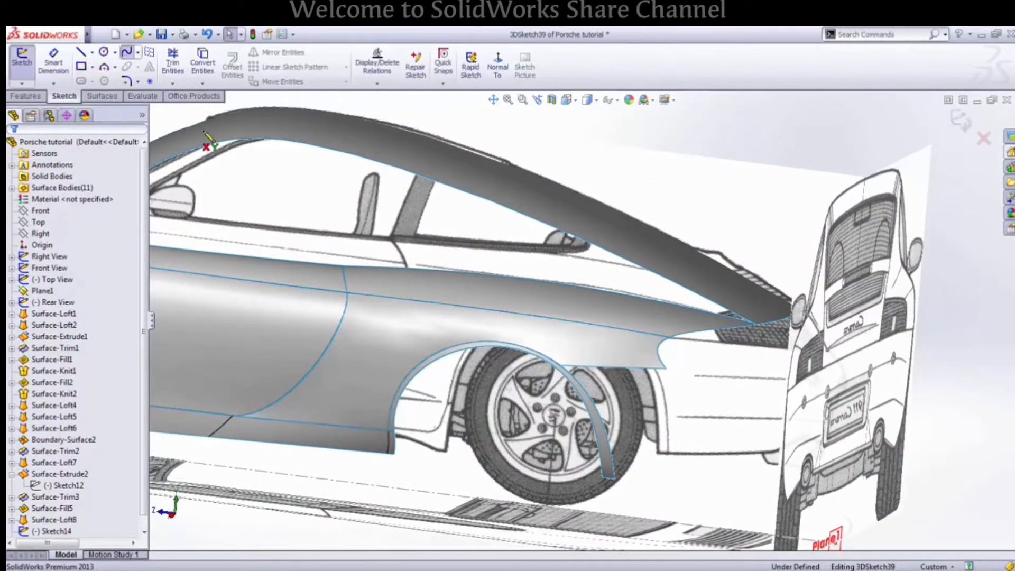
{"action": "scroll", "coordinate": [680, 365], "scroll_direction": "down", "scroll_amount": 4}
{"action": "left_click", "coordinate": [719, 280]}
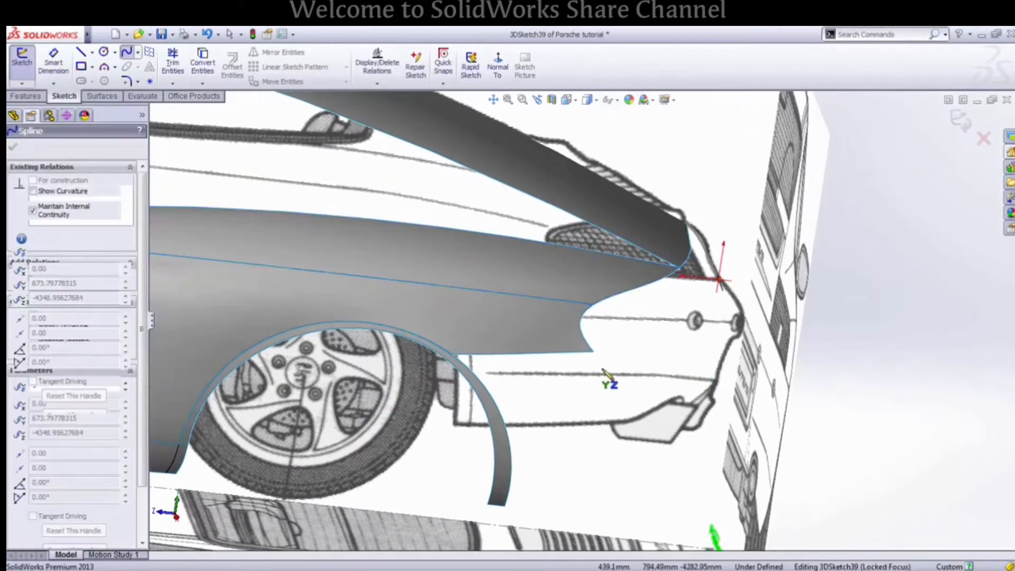
{"action": "left_click", "coordinate": [592, 351]}
{"action": "key", "text": "Escape"}
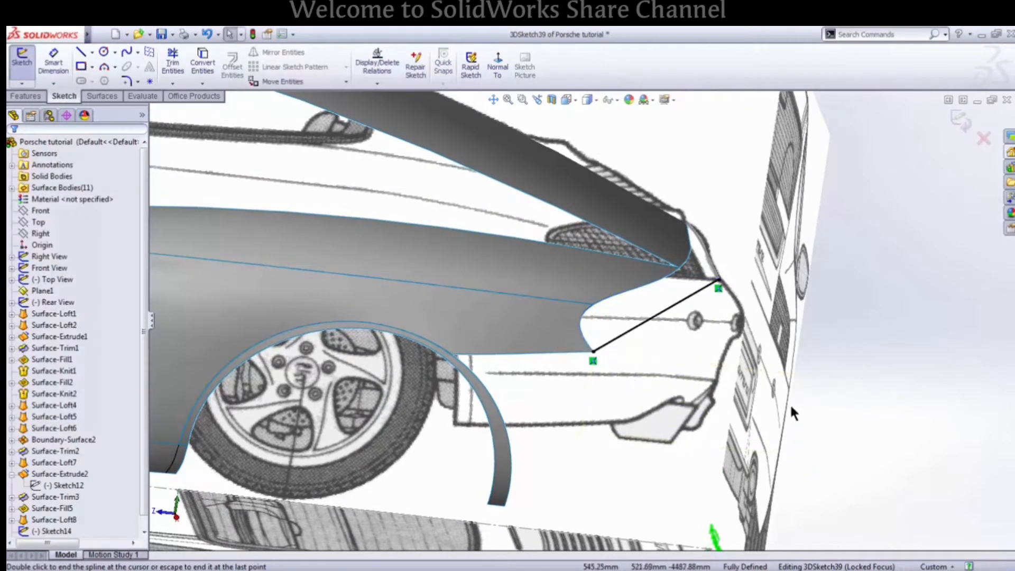
In the Top view, shape the new spline with its end handles to follow the blueprint's outline around the tail light, and exit the 3D sketch
{"action": "key", "text": "space"}
{"action": "left_click", "coordinate": [575, 225]}
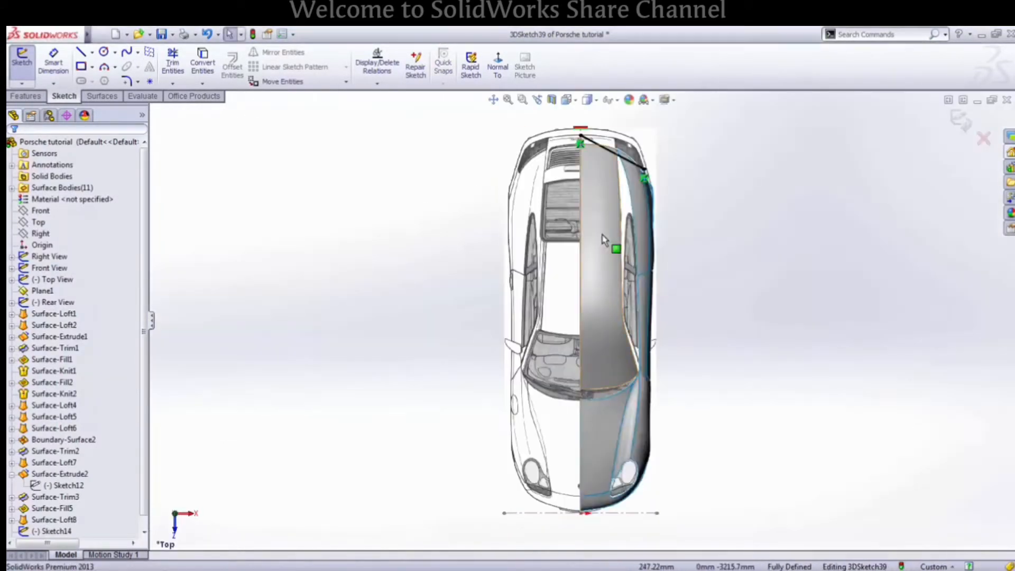
{"action": "scroll", "coordinate": [582, 227], "scroll_direction": "down", "scroll_amount": 6}
{"action": "scroll", "coordinate": [527, 324], "scroll_direction": "down", "scroll_amount": 2}
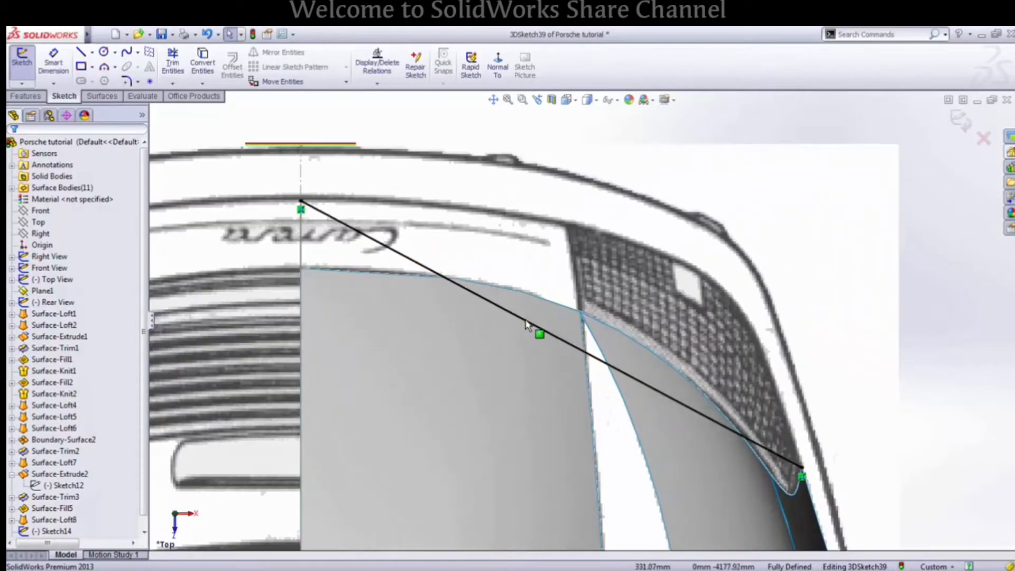
{"action": "left_click", "coordinate": [528, 325]}
{"action": "left_click_drag", "start_coordinate": [503, 309], "coordinate": [732, 201]}
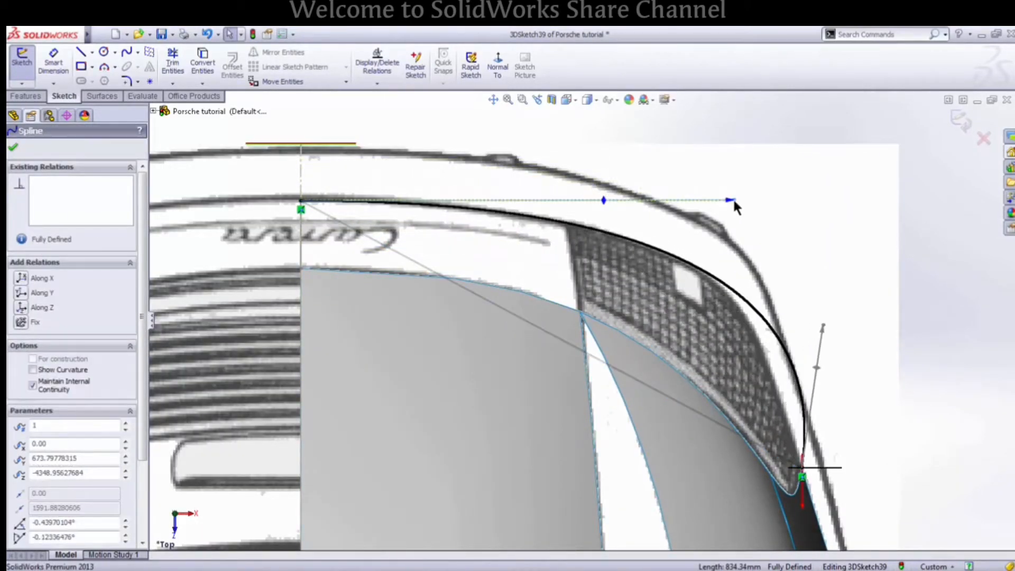
{"action": "left_click_drag", "start_coordinate": [825, 331], "coordinate": [762, 286]}
{"action": "left_click_drag", "start_coordinate": [586, 201], "coordinate": [613, 222]}
{"action": "scroll", "coordinate": [649, 272], "scroll_direction": "up", "scroll_amount": 6}
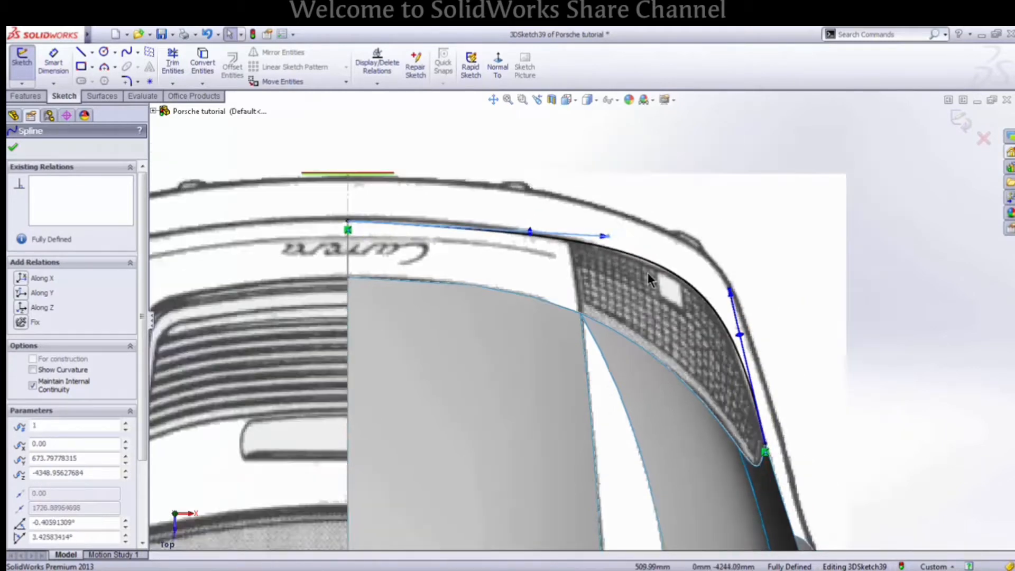
{"action": "scroll", "coordinate": [529, 318], "scroll_direction": "down", "scroll_amount": 3}
{"action": "scroll", "coordinate": [529, 317], "scroll_direction": "up", "scroll_amount": 3}
{"action": "left_click", "coordinate": [785, 328]}
{"action": "scroll", "coordinate": [786, 334], "scroll_direction": "up", "scroll_amount": 2}
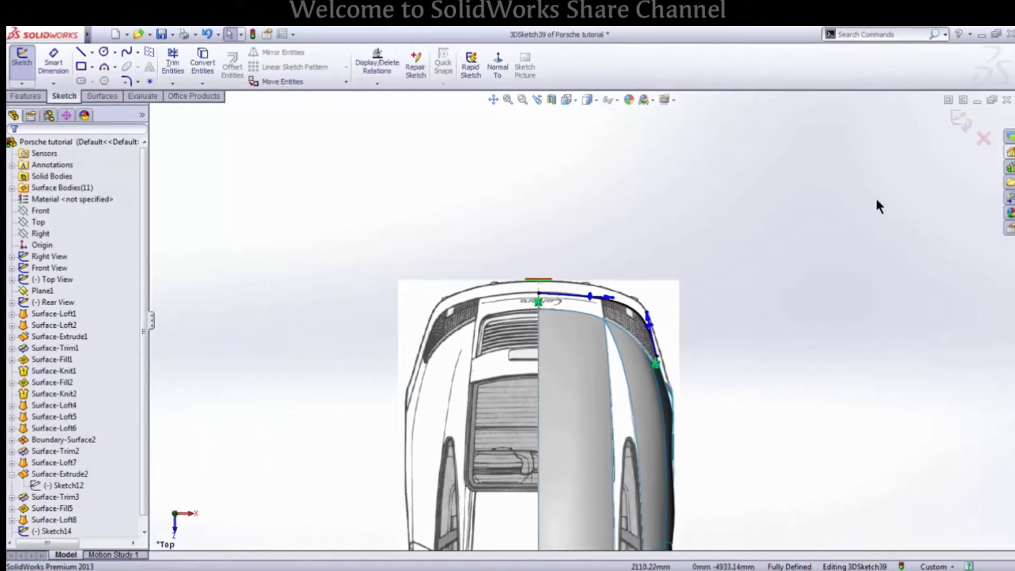
{"action": "left_click", "coordinate": [954, 123]}
Start a Filled Surface bounded by the rear deck spline, the three adjoining body edges and the new 3D spline around the tail light
{"action": "middle_click_drag", "start_coordinate": [716, 265], "coordinate": [621, 360]}
{"action": "scroll", "coordinate": [622, 361], "scroll_direction": "down", "scroll_amount": 6}
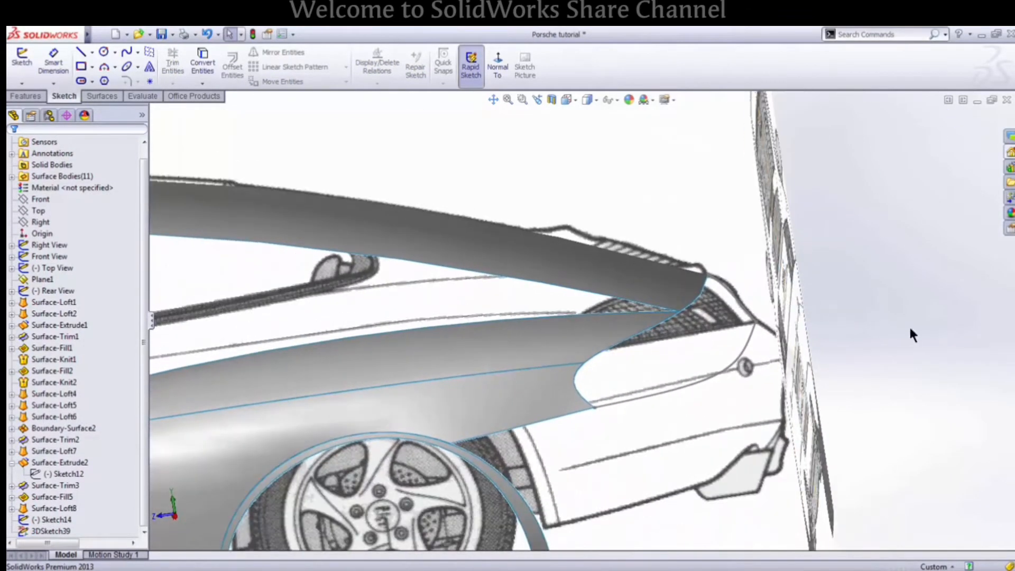
{"action": "left_click", "coordinate": [101, 97]}
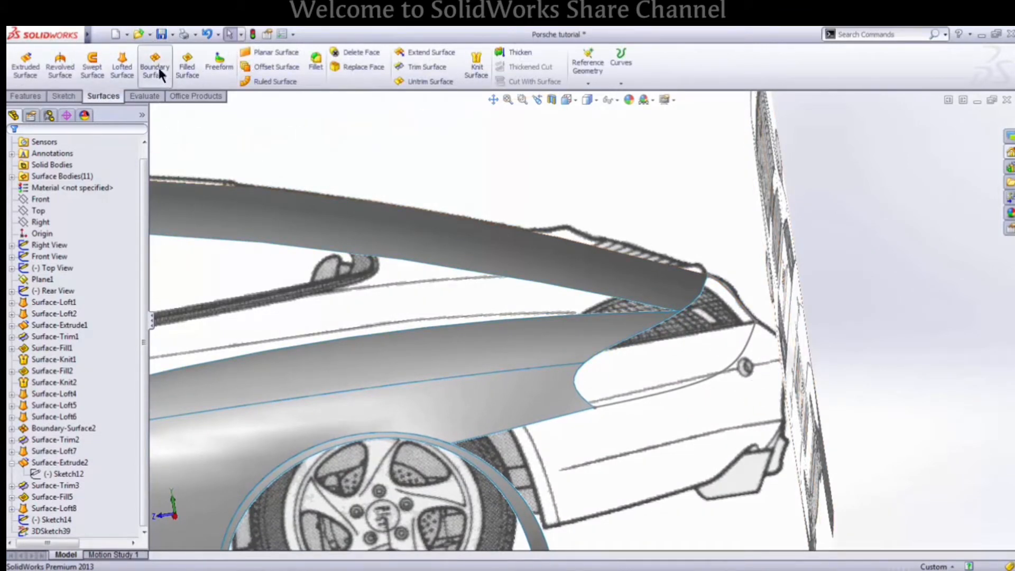
{"action": "left_click", "coordinate": [189, 67]}
{"action": "scroll", "coordinate": [745, 324], "scroll_direction": "down", "scroll_amount": 3}
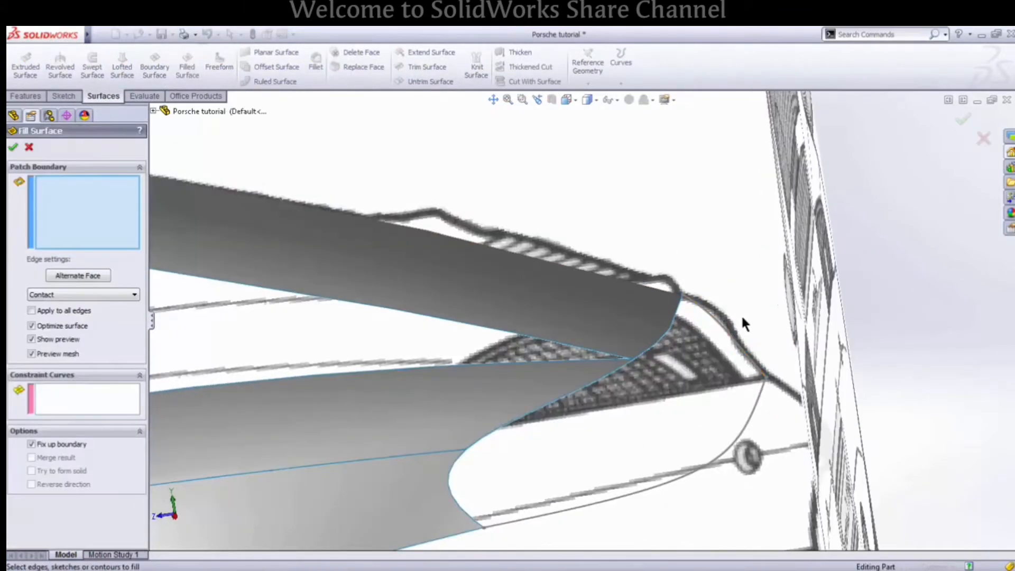
{"action": "left_click", "coordinate": [713, 320]}
{"action": "left_click", "coordinate": [620, 369]}
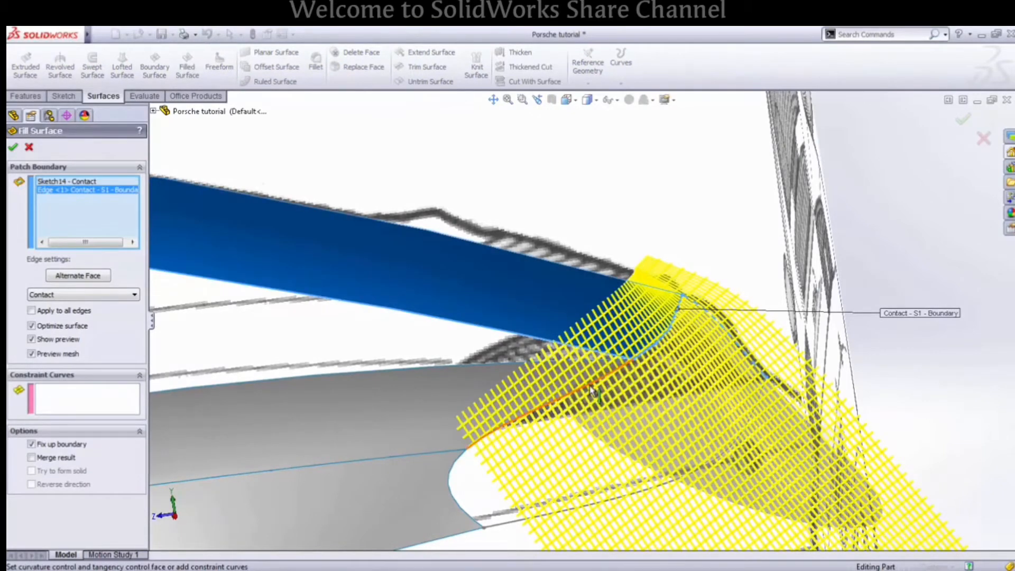
{"action": "left_click", "coordinate": [594, 392]}
{"action": "scroll", "coordinate": [563, 404], "scroll_direction": "up", "scroll_amount": 2}
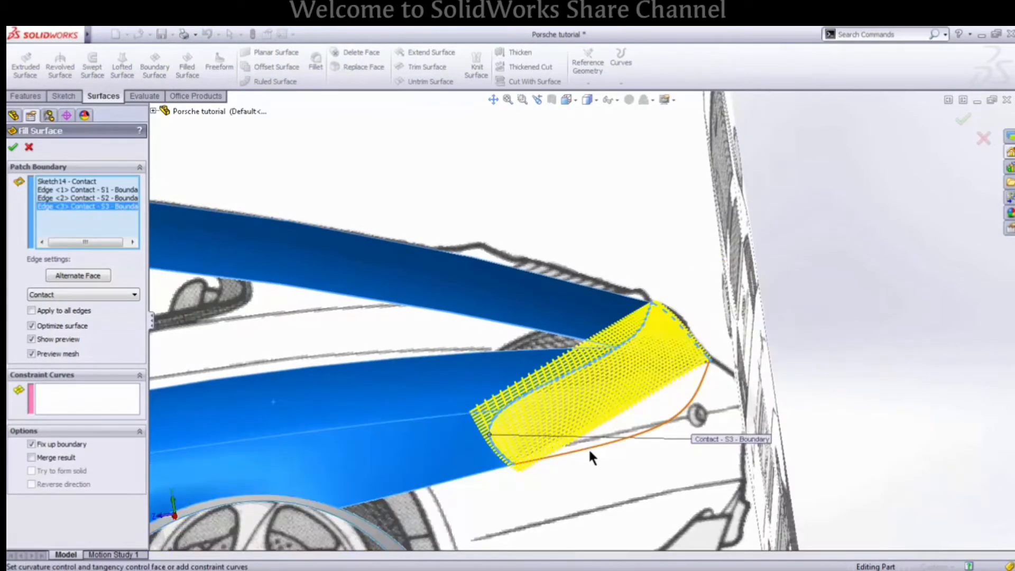
{"action": "left_click", "coordinate": [589, 448]}
Check the fill preview from several angles and create the rear corner surface with Contact edge settings
{"action": "middle_click_drag", "start_coordinate": [659, 395], "coordinate": [591, 392]}
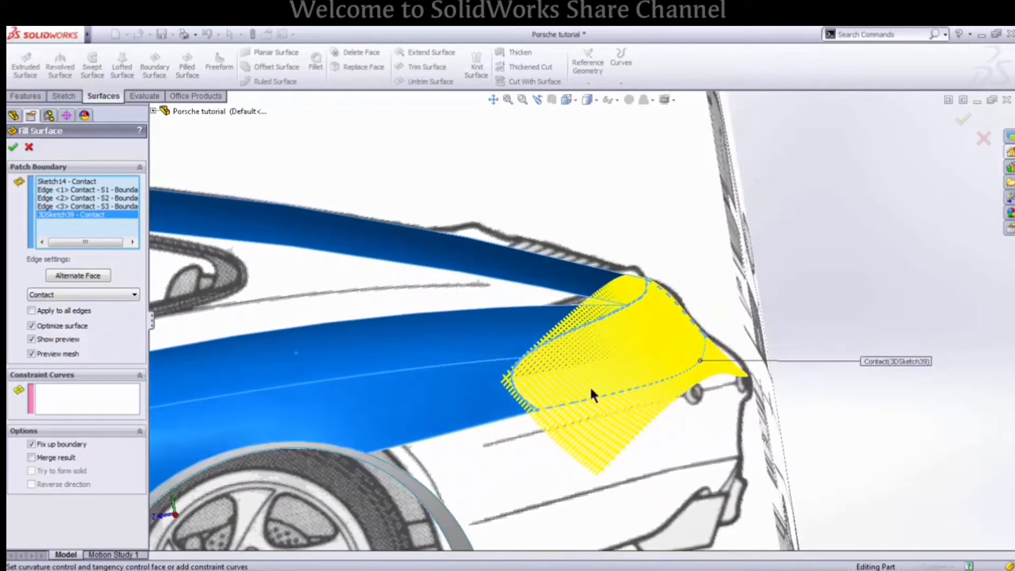
{"action": "middle_click_drag", "start_coordinate": [646, 325], "coordinate": [619, 355]}
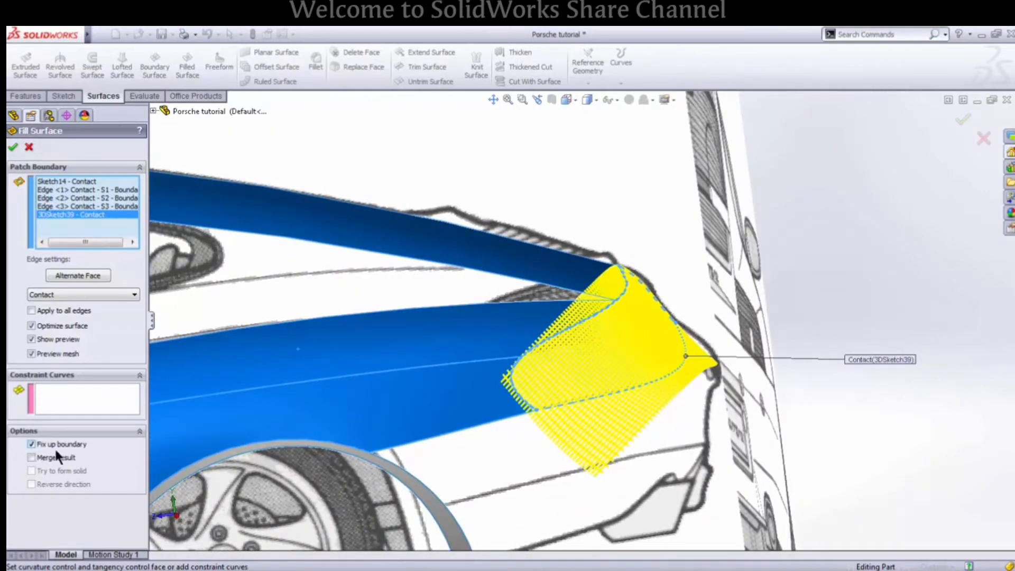
{"action": "middle_click_drag", "start_coordinate": [650, 387], "coordinate": [618, 309]}
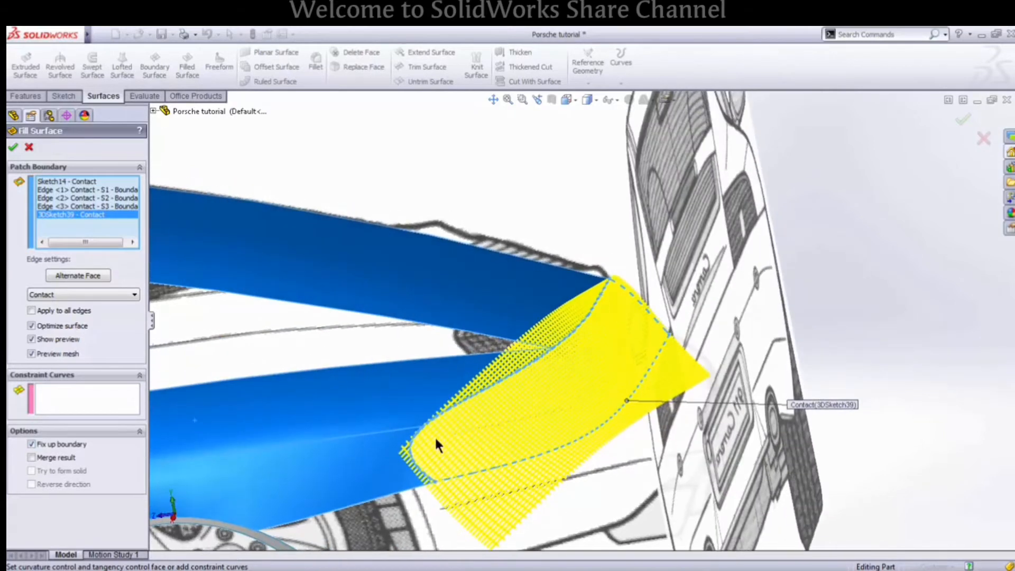
{"action": "middle_click_drag", "start_coordinate": [435, 440], "coordinate": [623, 387]}
{"action": "left_click", "coordinate": [15, 152]}
Hide the Rear View blueprint sketch
{"action": "middle_click_drag", "start_coordinate": [826, 291], "coordinate": [497, 359]}
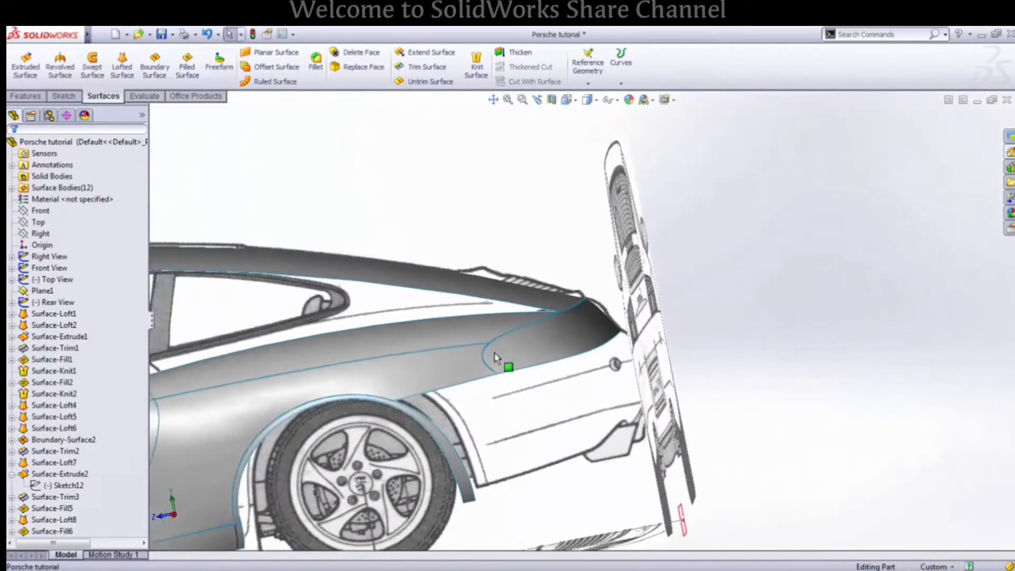
{"action": "scroll", "coordinate": [495, 353], "scroll_direction": "up", "scroll_amount": 1}
{"action": "right_click", "coordinate": [58, 301]}
{"action": "left_click", "coordinate": [67, 283]}
{"action": "middle_click_drag", "start_coordinate": [666, 314], "coordinate": [446, 360]}
{"action": "scroll", "coordinate": [445, 359], "scroll_direction": "up", "scroll_amount": 3}
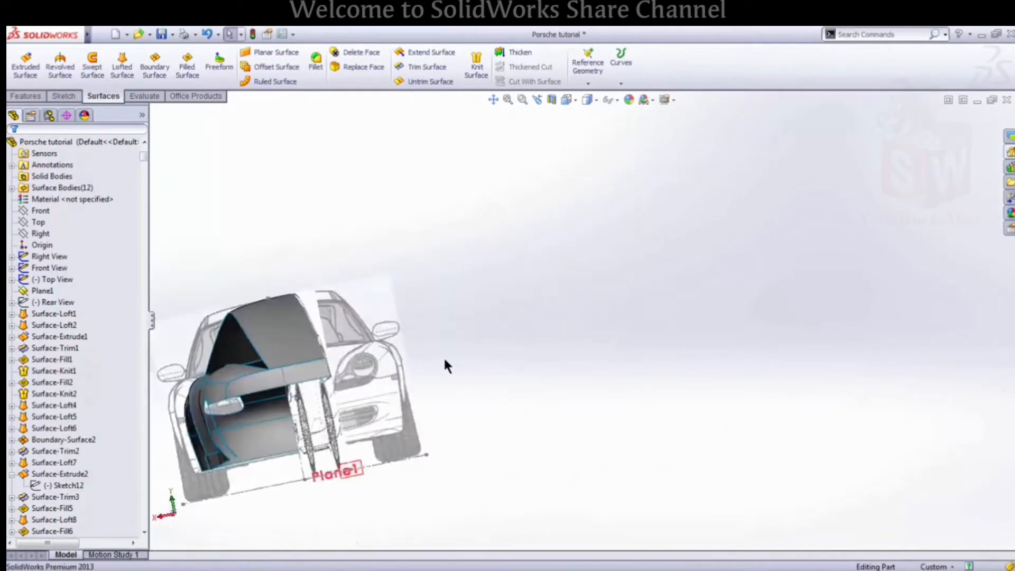
Examine the filled rear corner's outline against the top blueprint in the Top view
{"action": "scroll", "coordinate": [445, 360], "scroll_direction": "up", "scroll_amount": 3}
{"action": "scroll", "coordinate": [365, 375], "scroll_direction": "down", "scroll_amount": 5}
{"action": "middle_click_drag", "start_coordinate": [512, 353], "coordinate": [415, 334]}
{"action": "scroll", "coordinate": [549, 364], "scroll_direction": "down", "scroll_amount": 6}
{"action": "scroll", "coordinate": [501, 251], "scroll_direction": "up", "scroll_amount": 6}
{"action": "scroll", "coordinate": [435, 323], "scroll_direction": "down", "scroll_amount": 1}
{"action": "key", "text": "space"}
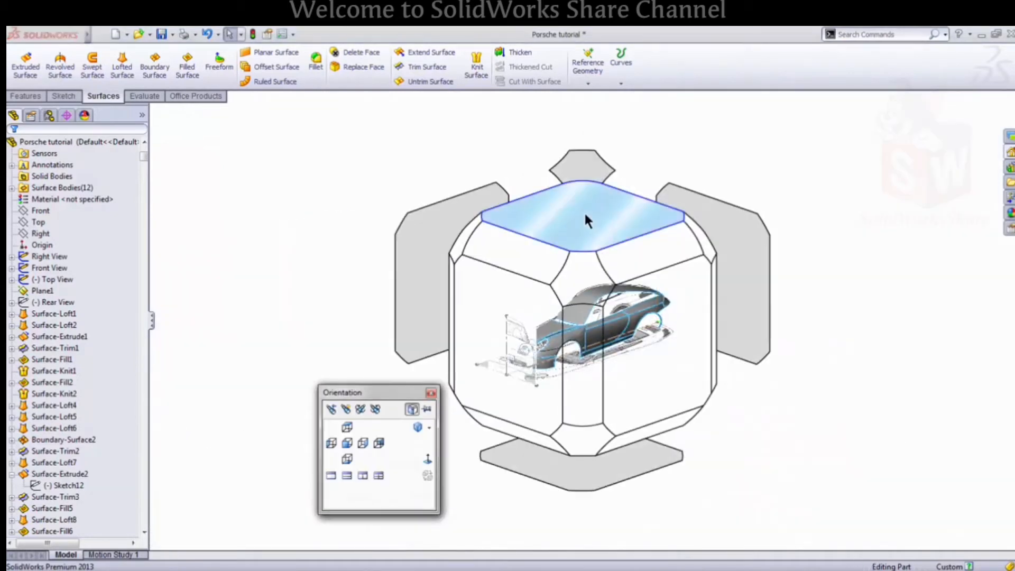
{"action": "left_click", "coordinate": [585, 217]}
{"action": "scroll", "coordinate": [579, 316], "scroll_direction": "down", "scroll_amount": 5}
{"action": "scroll", "coordinate": [649, 322], "scroll_direction": "up", "scroll_amount": 2}
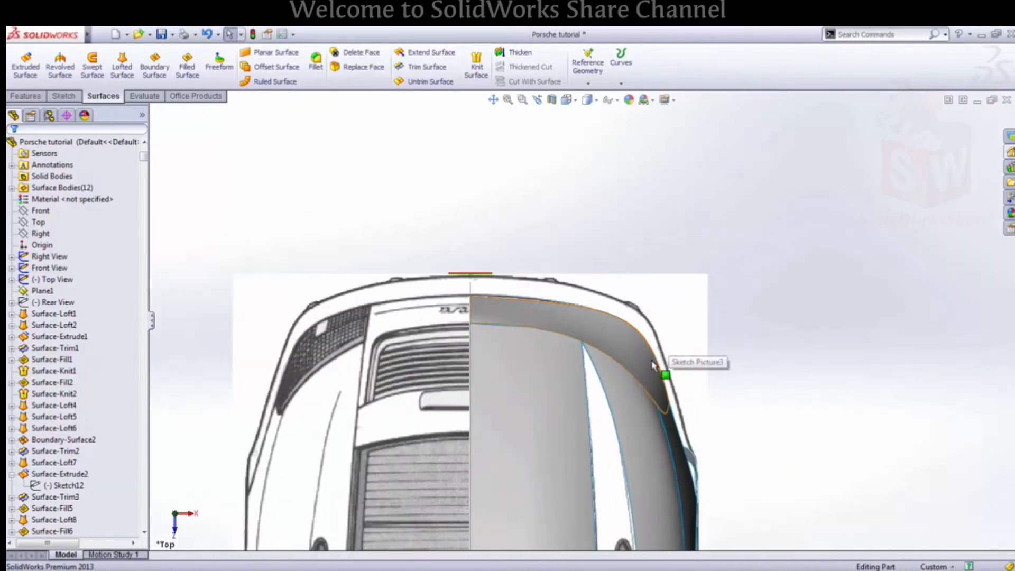
Open the 3D spline sketch used by the rear corner fill for editing
{"action": "left_click", "coordinate": [53, 520]}
{"action": "left_click", "coordinate": [12, 476]}
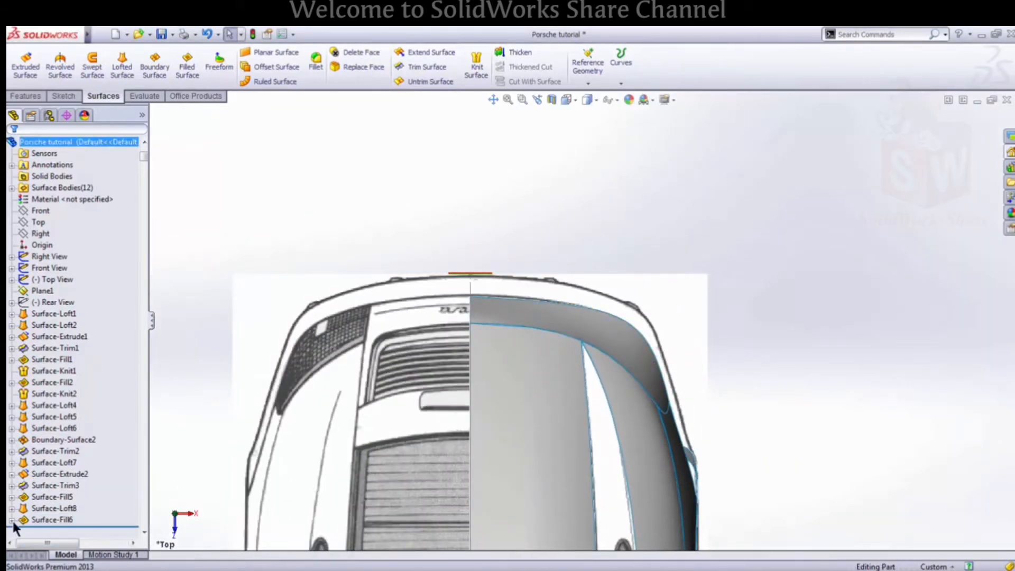
{"action": "left_click", "coordinate": [13, 521]}
{"action": "left_click", "coordinate": [56, 529]}
{"action": "right_click", "coordinate": [56, 529]}
{"action": "left_click", "coordinate": [65, 404]}
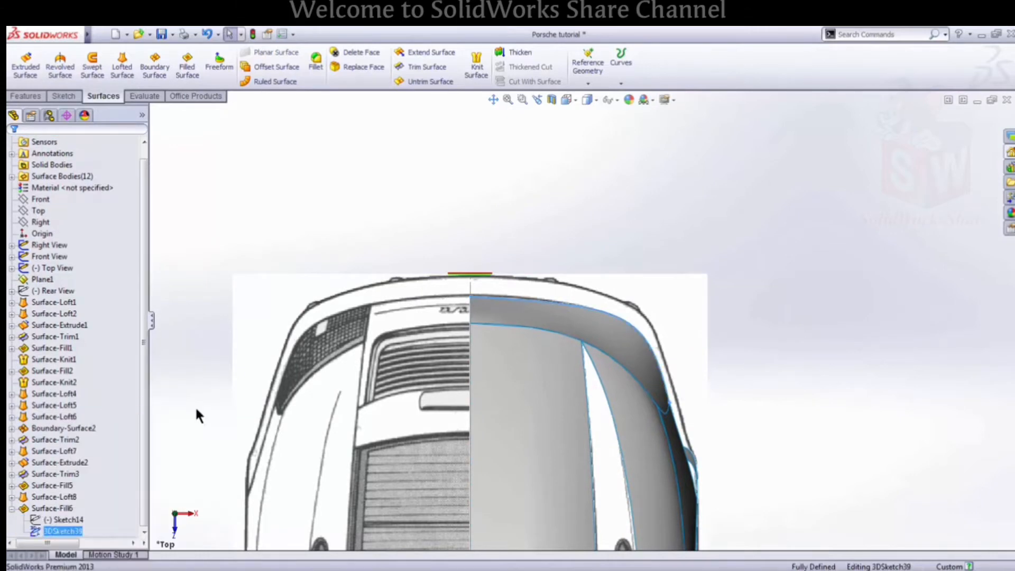
Adjust both end handles of the 3D spline so it follows the tail light's outer outline on the top blueprint, and exit the sketch
{"action": "scroll", "coordinate": [565, 301], "scroll_direction": "down", "scroll_amount": 3}
{"action": "left_click_drag", "start_coordinate": [620, 314], "coordinate": [598, 300]}
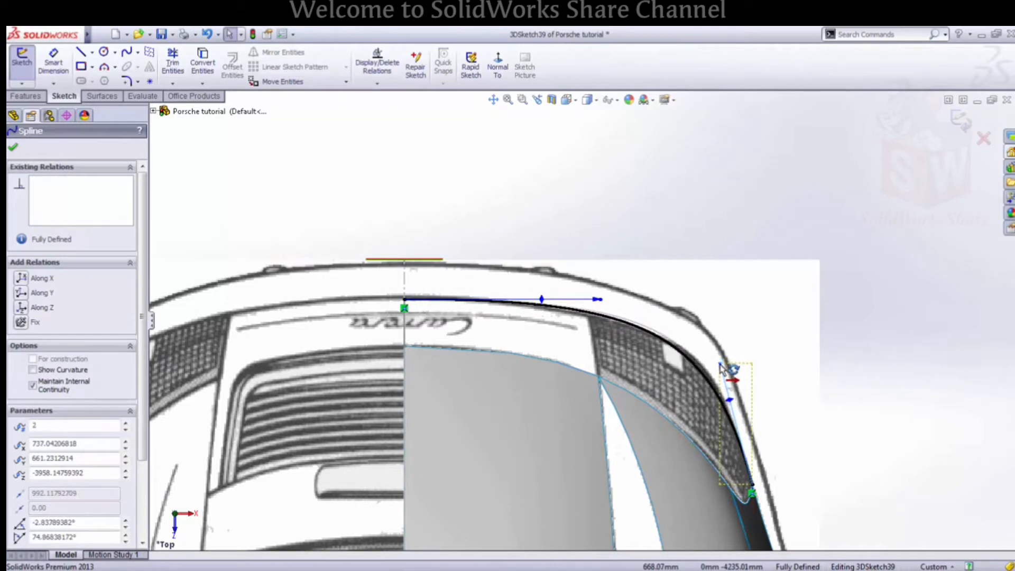
{"action": "left_click_drag", "start_coordinate": [722, 366], "coordinate": [737, 370]}
{"action": "left_click_drag", "start_coordinate": [599, 300], "coordinate": [592, 300]}
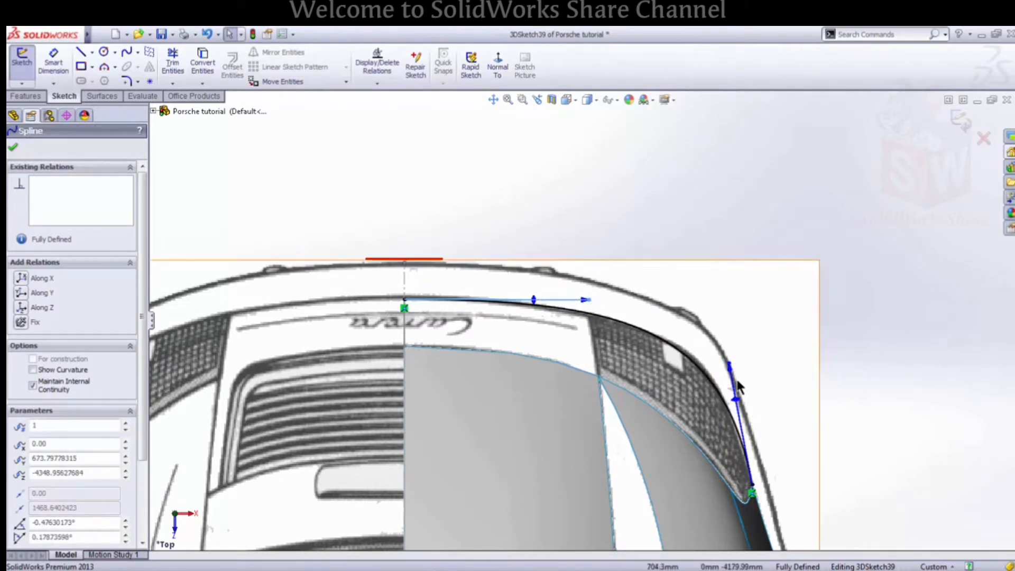
{"action": "left_click_drag", "start_coordinate": [730, 365], "coordinate": [735, 363]}
{"action": "scroll", "coordinate": [799, 375], "scroll_direction": "up", "scroll_amount": 2}
{"action": "left_click", "coordinate": [796, 372]}
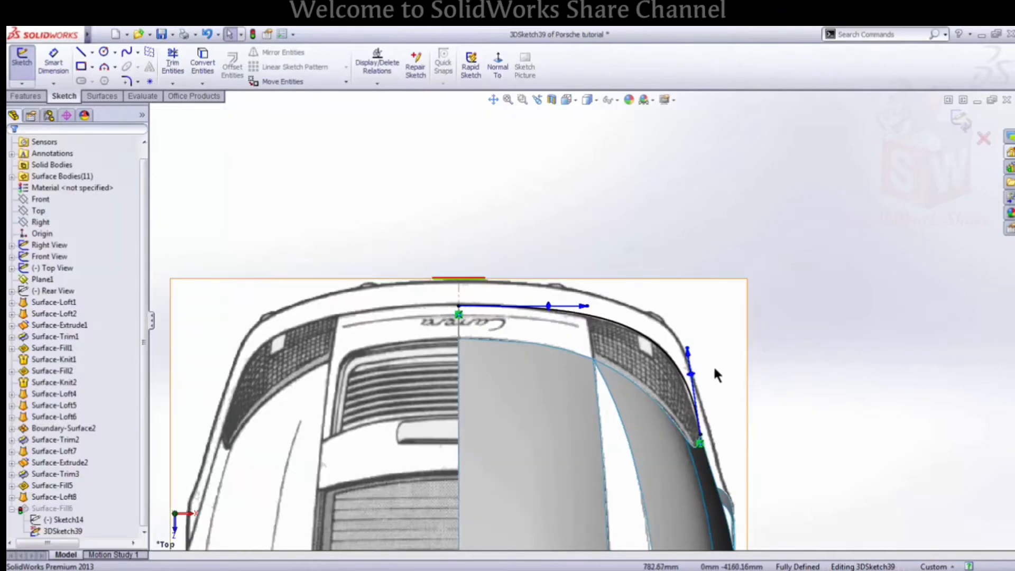
{"action": "scroll", "coordinate": [841, 351], "scroll_direction": "up", "scroll_amount": 2}
{"action": "left_click", "coordinate": [965, 127]}
Examine the rebuilt rear corner surface from several angles and against the side blueprint in the Right view
{"action": "scroll", "coordinate": [680, 355], "scroll_direction": "up", "scroll_amount": 2}
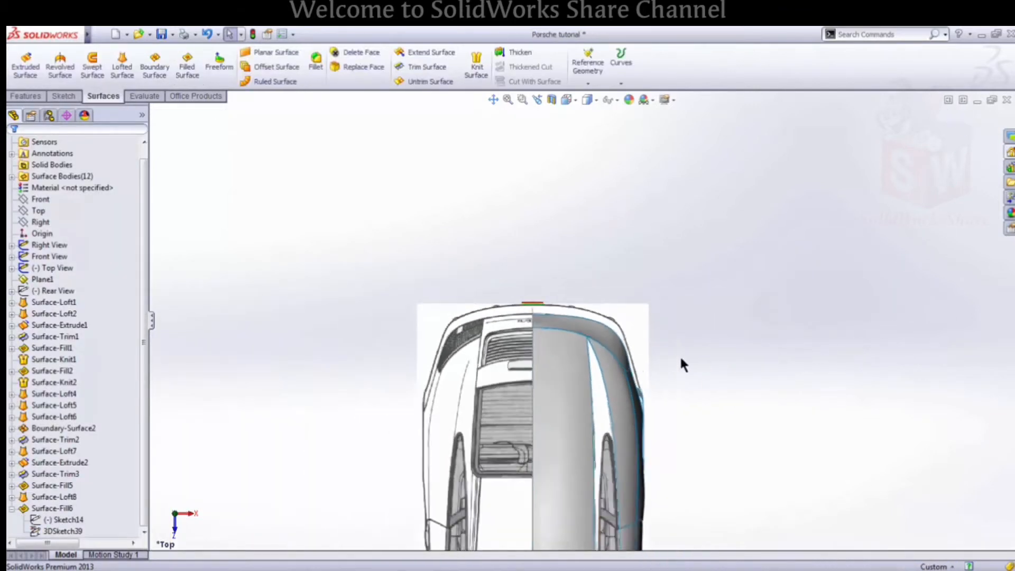
{"action": "mouse_move", "coordinate": [681, 354]}
{"action": "middle_mouse_down"}
{"action": "mouse_move", "coordinate": [512, 464]}
{"action": "mouse_move", "coordinate": [610, 424]}
{"action": "mouse_move", "coordinate": [587, 407]}
{"action": "middle_mouse_up"}
{"action": "scroll", "coordinate": [659, 361], "scroll_direction": "down", "scroll_amount": 7}
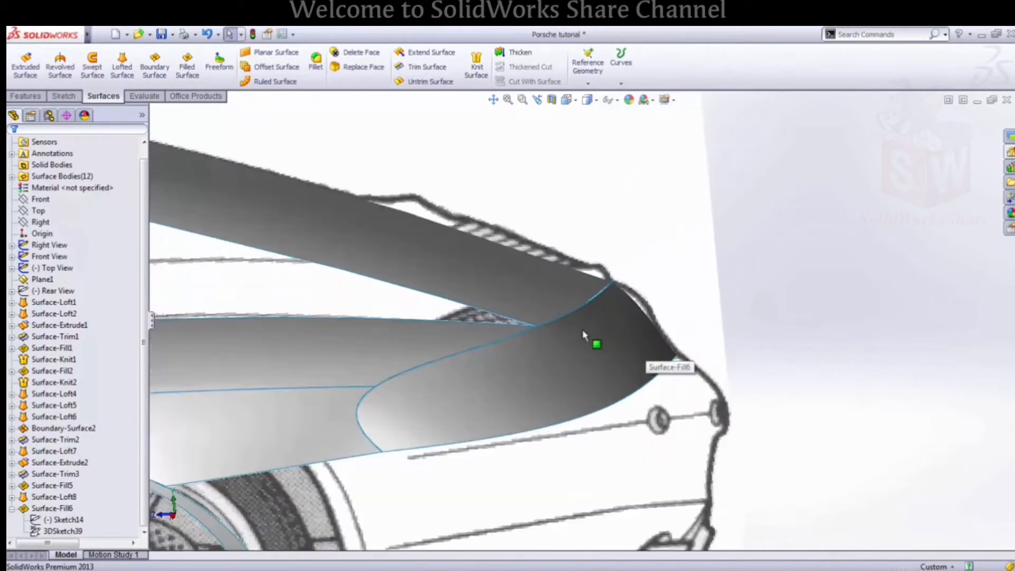
{"action": "middle_click_drag", "start_coordinate": [579, 332], "coordinate": [527, 406]}
{"action": "scroll", "coordinate": [527, 406], "scroll_direction": "up", "scroll_amount": 5}
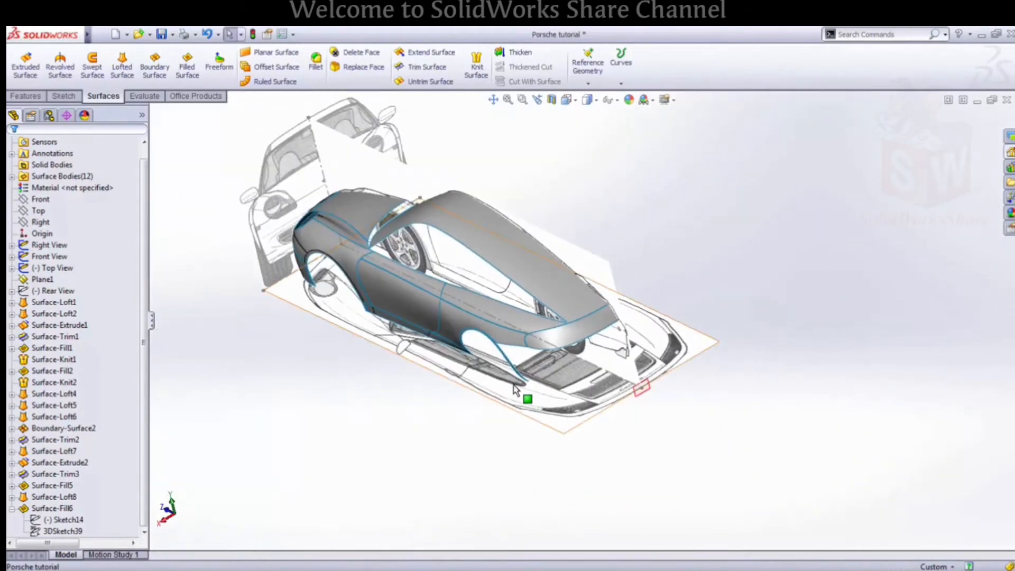
{"action": "key", "text": "space"}
{"action": "left_click", "coordinate": [646, 331]}
{"action": "scroll", "coordinate": [838, 333], "scroll_direction": "down", "scroll_amount": 4}
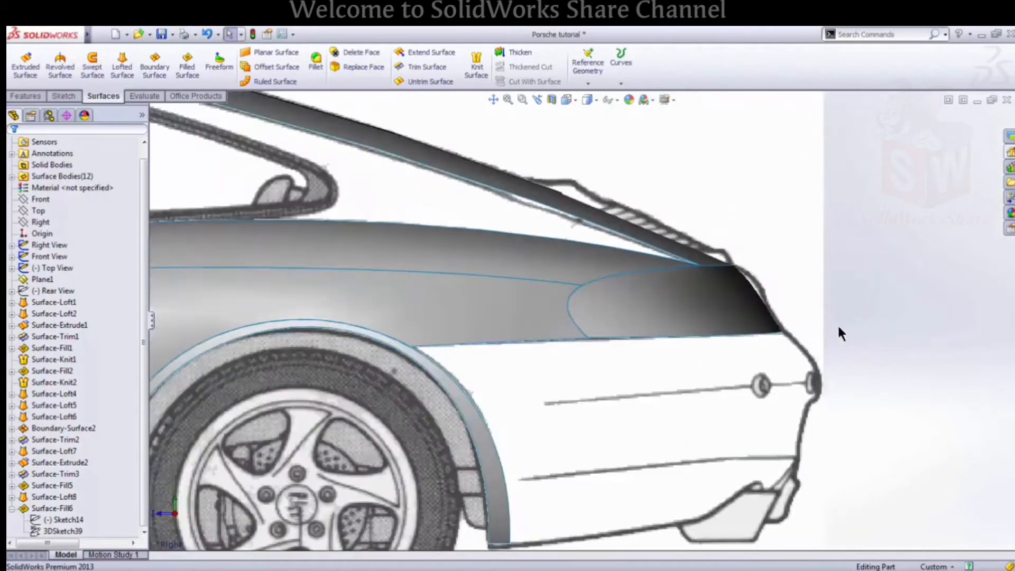
{"action": "scroll", "coordinate": [679, 335], "scroll_direction": "down", "scroll_amount": 2}
{"action": "scroll", "coordinate": [591, 341], "scroll_direction": "up", "scroll_amount": 1}
{"action": "scroll", "coordinate": [513, 305], "scroll_direction": "down", "scroll_amount": 2}
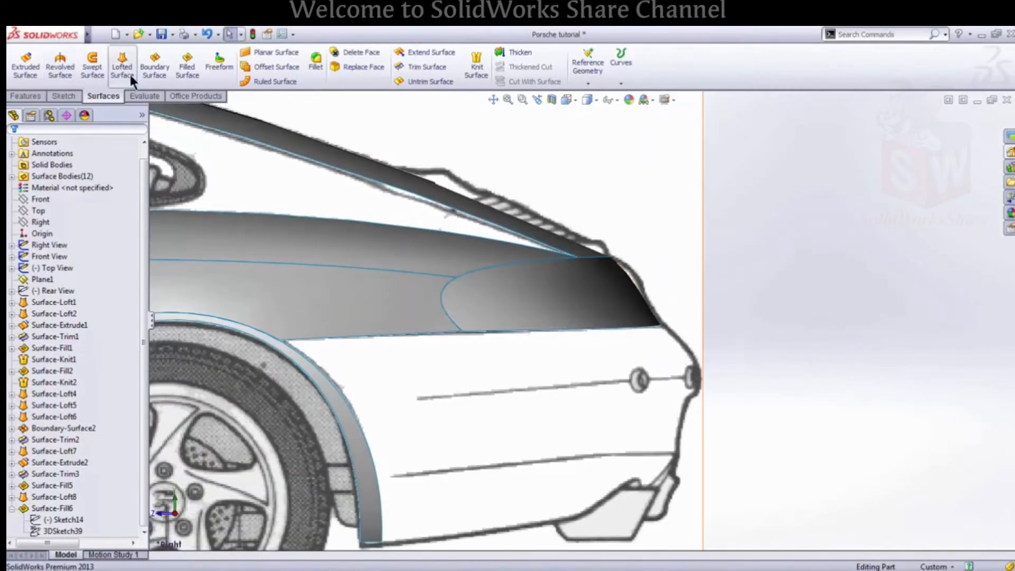
{"action": "left_click", "coordinate": [58, 96]}
{"action": "left_click", "coordinate": [22, 83]}
{"action": "left_click", "coordinate": [38, 108]}
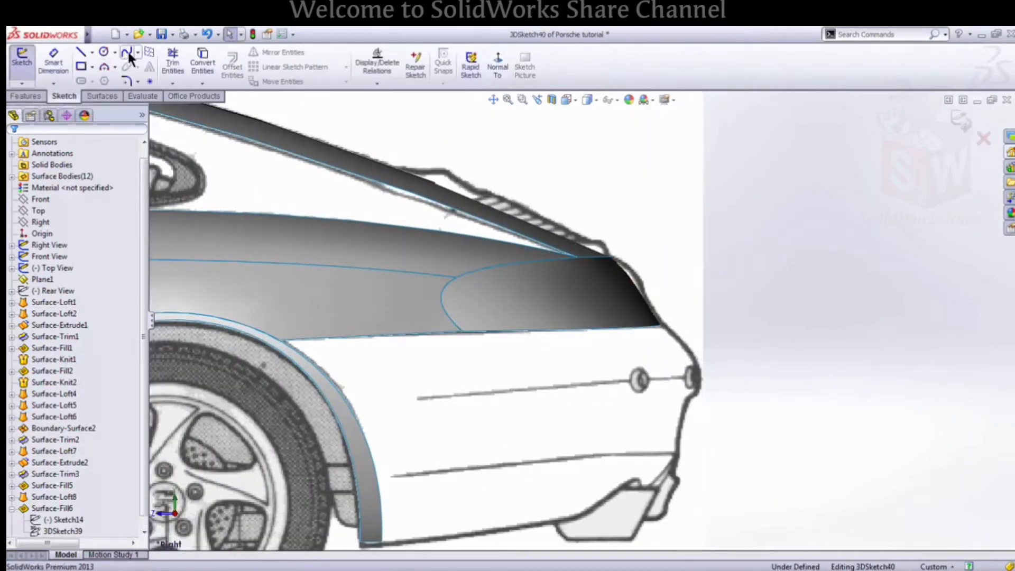
{"action": "left_click", "coordinate": [127, 52]}
{"action": "scroll", "coordinate": [714, 342], "scroll_direction": "down", "scroll_amount": 1}
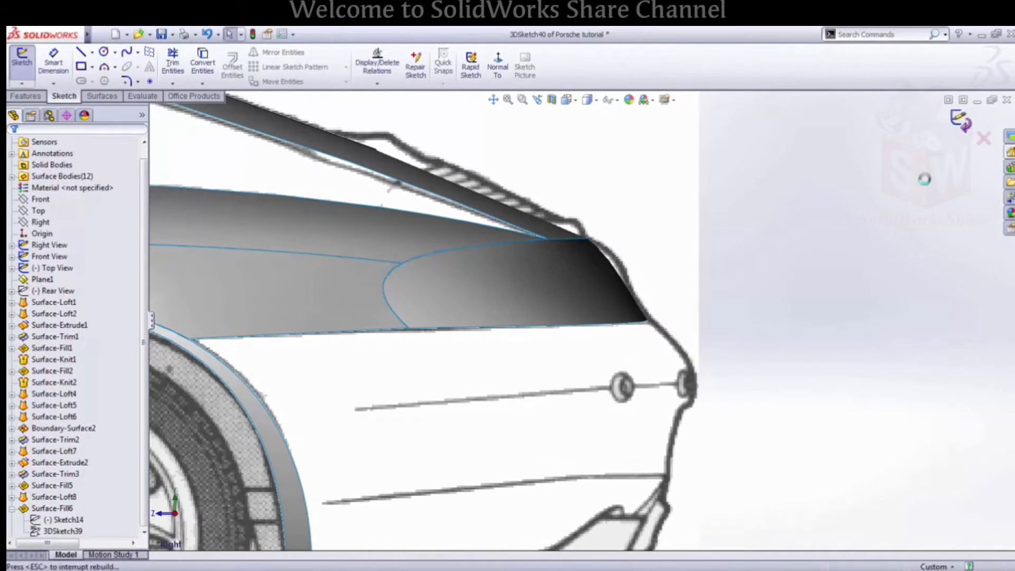
{"action": "scroll", "coordinate": [584, 268], "scroll_direction": "up", "scroll_amount": 2}
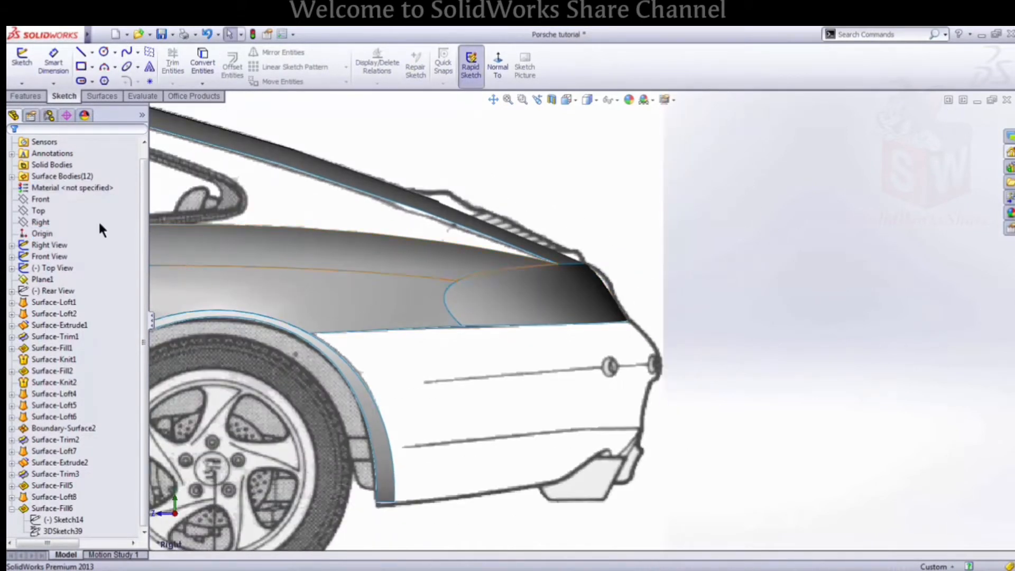
In a new sketch on the Right plane, draw a two-point spline from the fill's lower rear corner to the bumper's rearmost point
{"action": "left_click", "coordinate": [53, 203]}
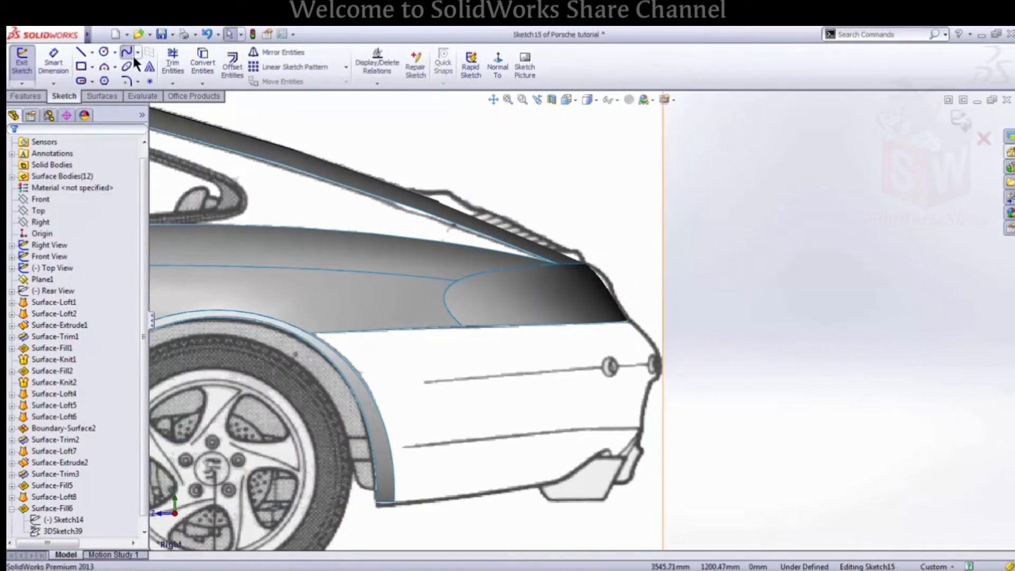
{"action": "left_click", "coordinate": [128, 52]}
{"action": "scroll", "coordinate": [612, 337], "scroll_direction": "down", "scroll_amount": 2}
{"action": "left_click", "coordinate": [582, 316]}
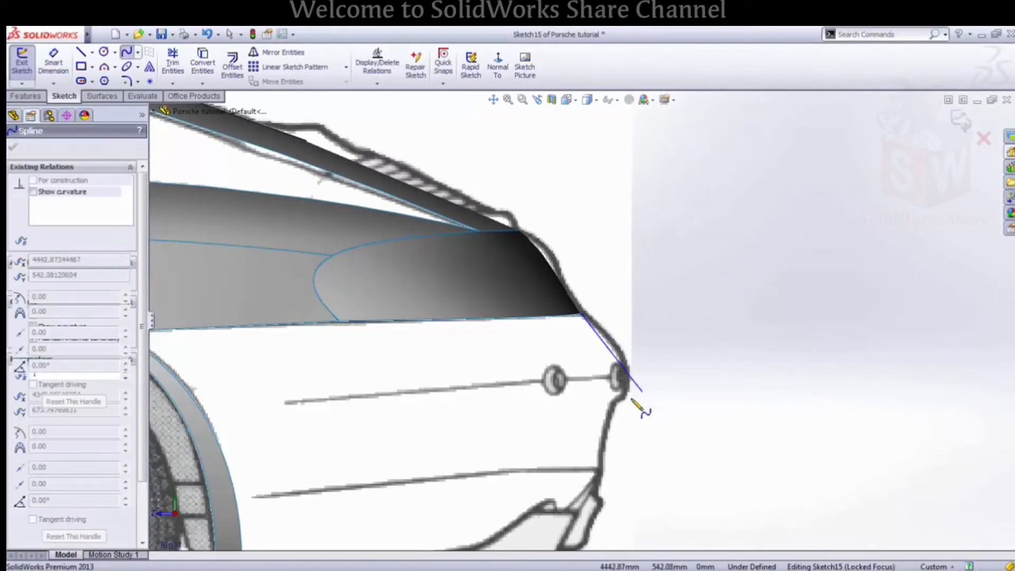
{"action": "scroll", "coordinate": [617, 379], "scroll_direction": "up", "scroll_amount": 2}
{"action": "scroll", "coordinate": [630, 407], "scroll_direction": "down", "scroll_amount": 3}
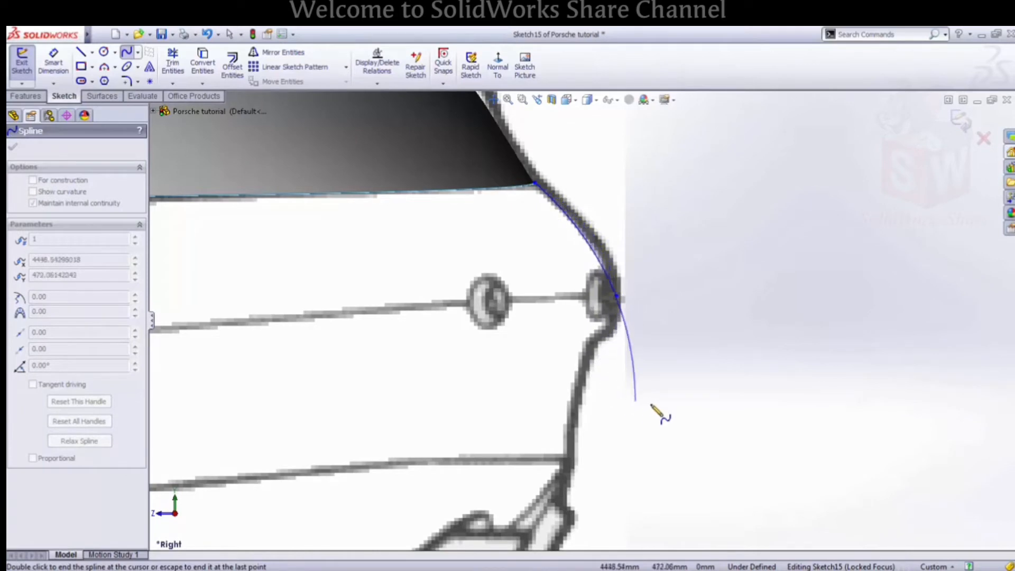
{"action": "key", "text": "Escape"}
Show the Rear View blueprint in the Back view and check the spline's lower endpoint against its bumper line
{"action": "key", "text": "space"}
{"action": "left_click", "coordinate": [746, 258]}
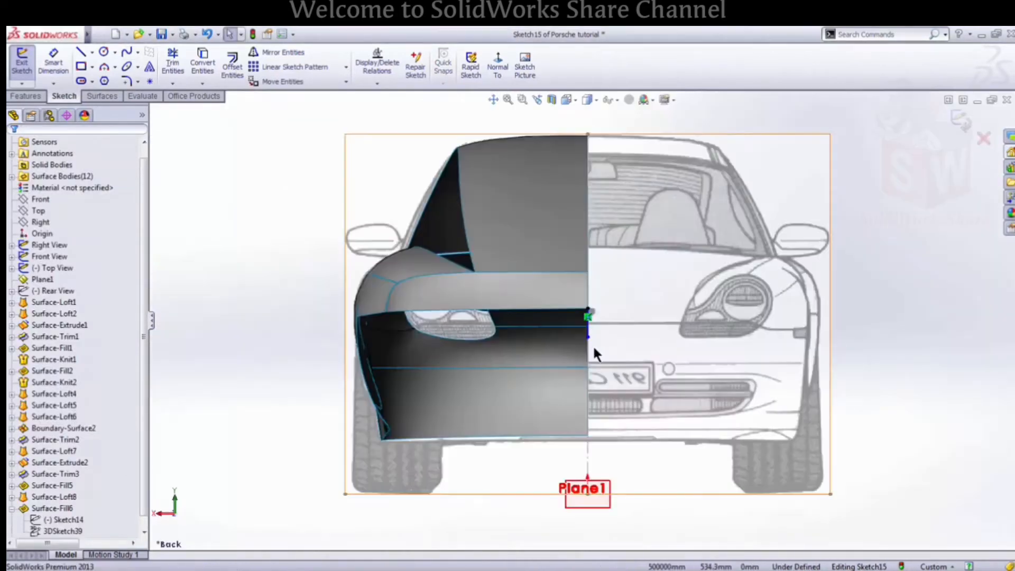
{"action": "scroll", "coordinate": [592, 345], "scroll_direction": "down", "scroll_amount": 2}
{"action": "left_click", "coordinate": [48, 245]}
{"action": "right_click", "coordinate": [56, 290]}
{"action": "left_click", "coordinate": [63, 275]}
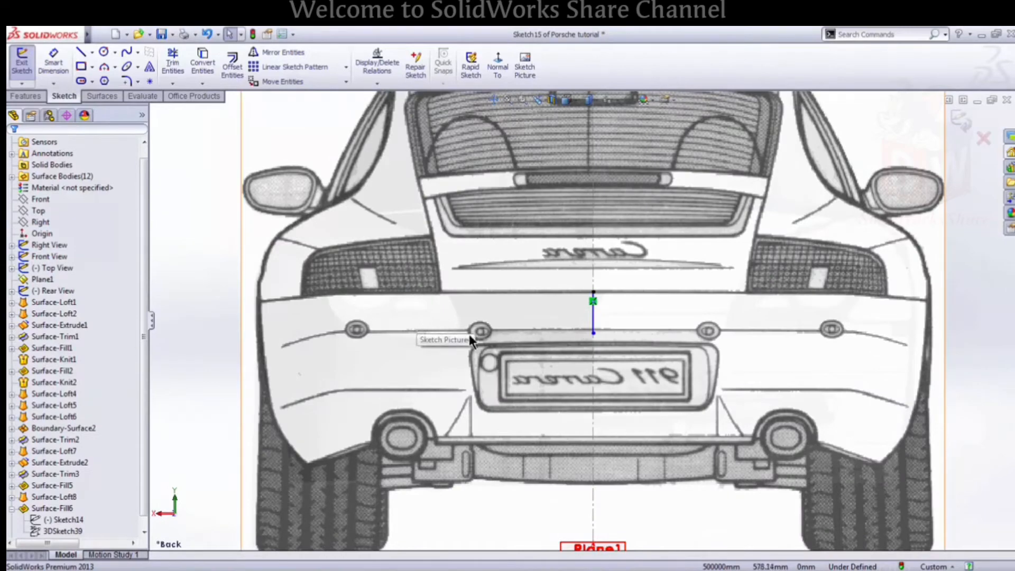
In the Right view, shape the spline with its end handles to follow the upper rear bumper outline on the side blueprint
{"action": "key", "text": "space"}
{"action": "left_click", "coordinate": [529, 344]}
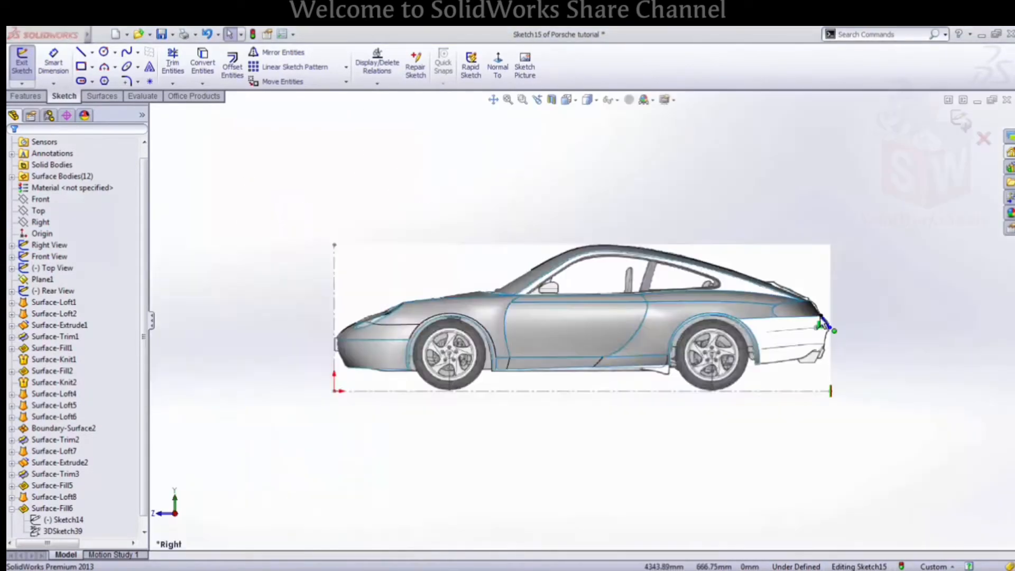
{"action": "scroll", "coordinate": [824, 324], "scroll_direction": "down", "scroll_amount": 6}
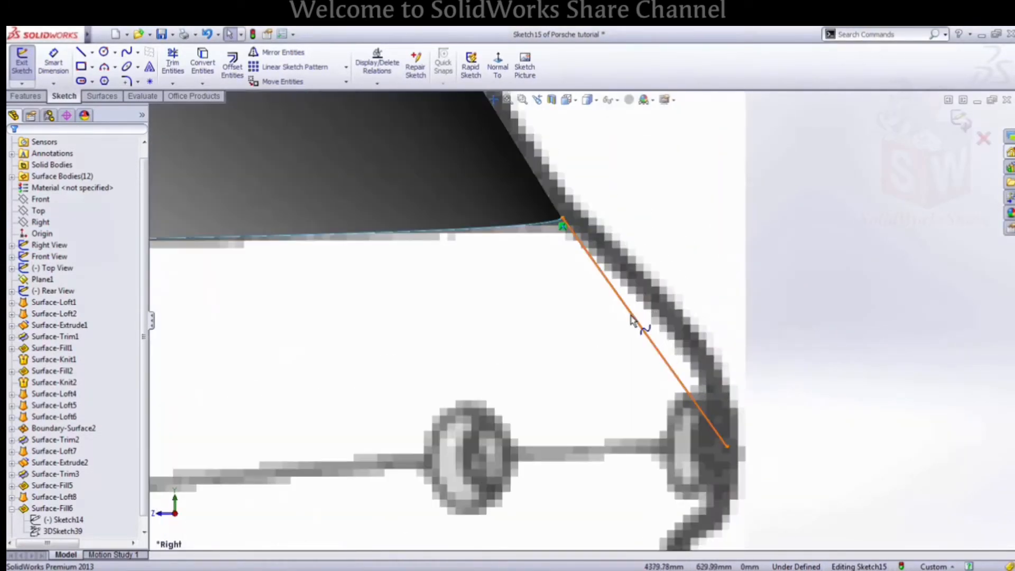
{"action": "left_click", "coordinate": [632, 320]}
{"action": "left_click_drag", "start_coordinate": [629, 313], "coordinate": [669, 297]}
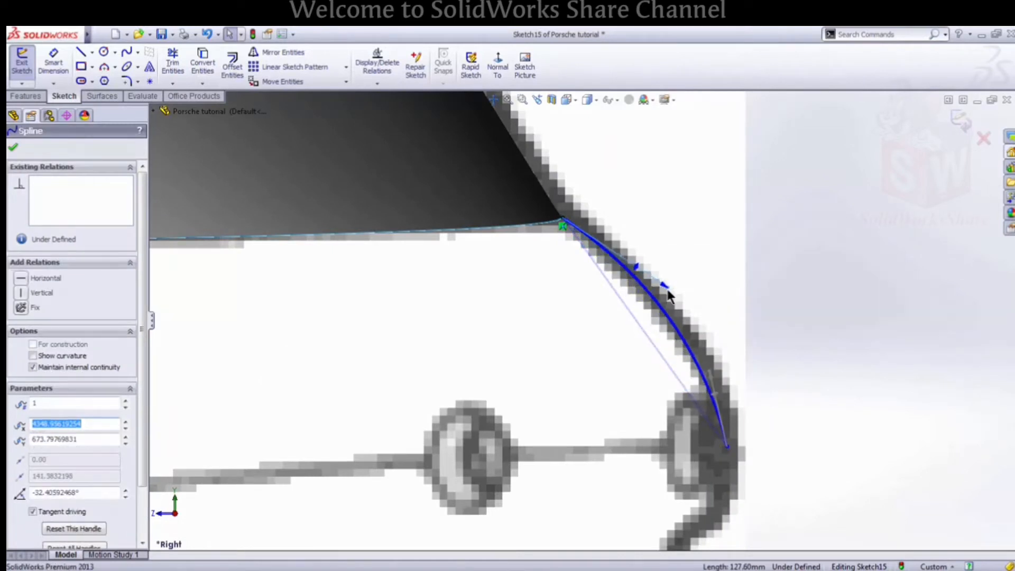
{"action": "left_click_drag", "start_coordinate": [724, 377], "coordinate": [725, 380]}
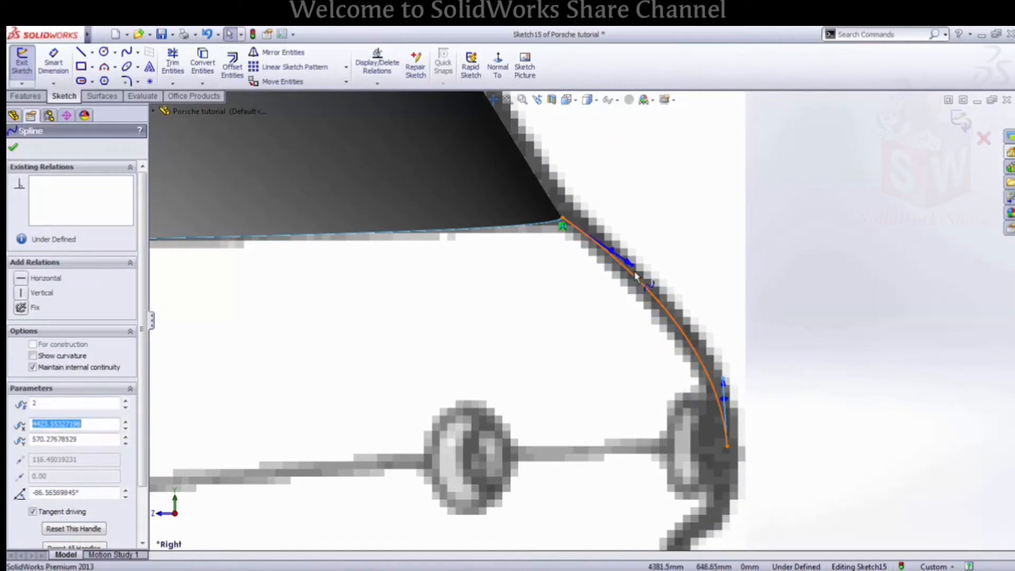
{"action": "scroll", "coordinate": [668, 314], "scroll_direction": "up", "scroll_amount": 4}
{"action": "left_click", "coordinate": [731, 394]}
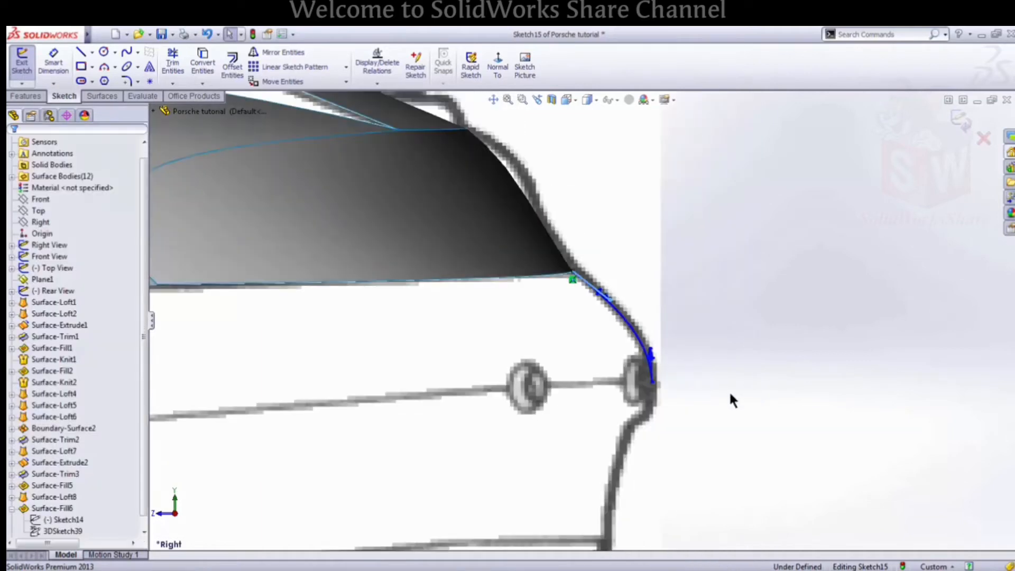
Check the upper bumper spline against the side blueprint from several angles and close the sketch
{"action": "scroll", "coordinate": [731, 394], "scroll_direction": "up", "scroll_amount": 5}
{"action": "scroll", "coordinate": [537, 378], "scroll_direction": "down", "scroll_amount": 3}
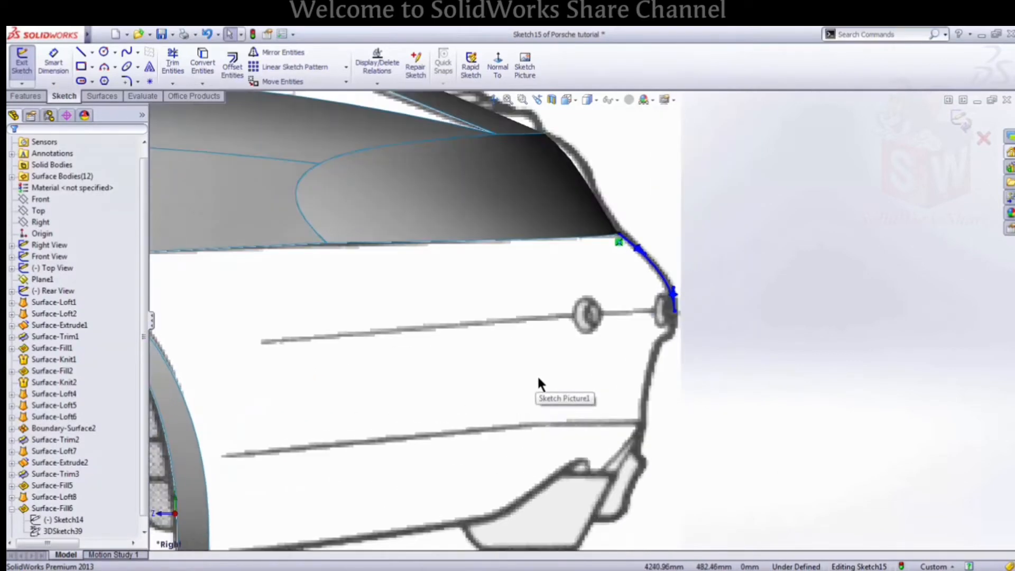
{"action": "scroll", "coordinate": [685, 324], "scroll_direction": "down", "scroll_amount": 2}
{"action": "scroll", "coordinate": [650, 325], "scroll_direction": "up", "scroll_amount": 2}
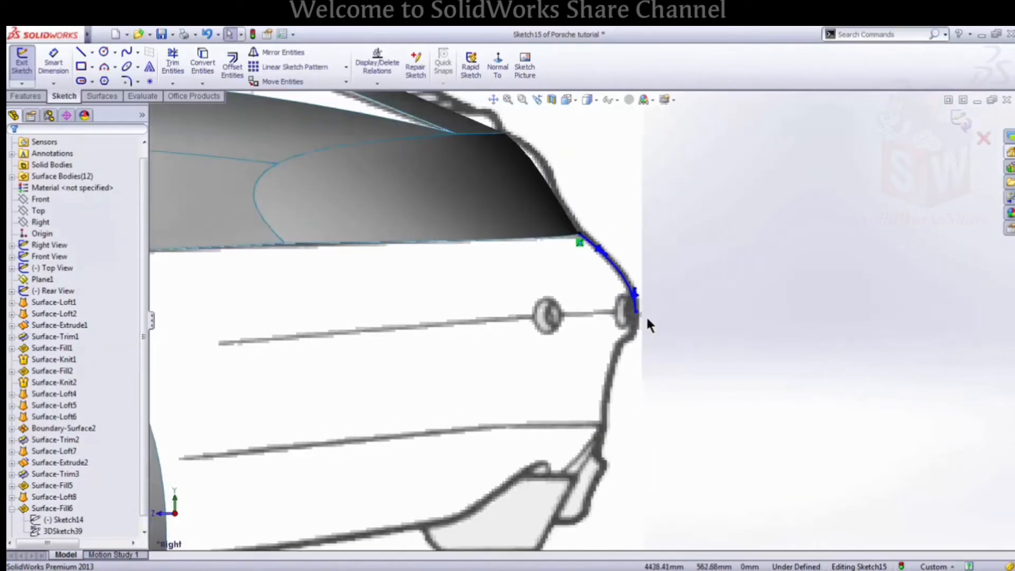
{"action": "scroll", "coordinate": [649, 325], "scroll_direction": "up", "scroll_amount": 4}
{"action": "middle_click_drag", "start_coordinate": [649, 324], "coordinate": [821, 288]}
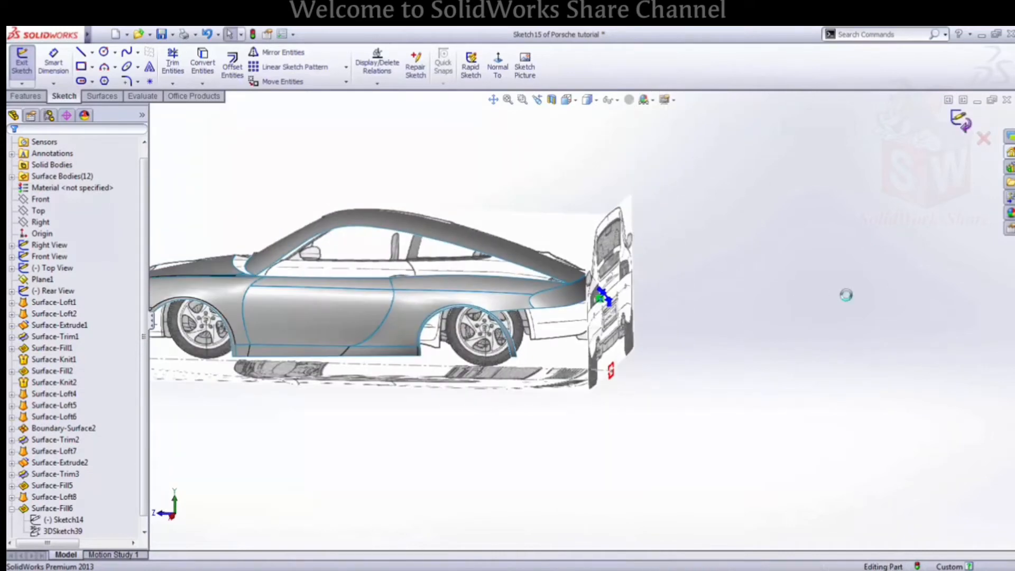
{"action": "scroll", "coordinate": [538, 290], "scroll_direction": "down", "scroll_amount": 3}
{"action": "middle_click_drag", "start_coordinate": [545, 288], "coordinate": [603, 269]}
{"action": "scroll", "coordinate": [561, 277], "scroll_direction": "up", "scroll_amount": 1}
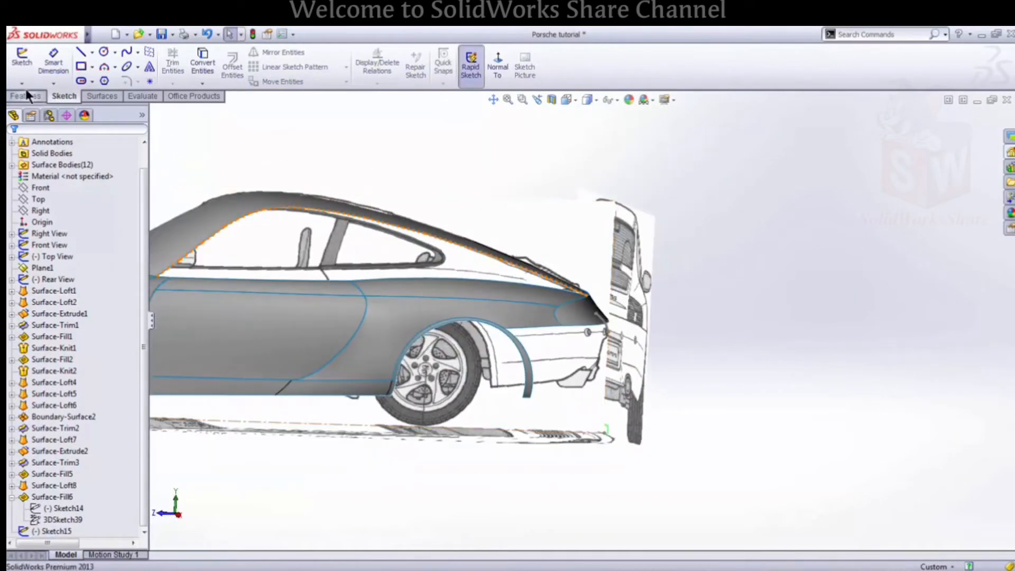
In a new 3D sketch, draw a two-point spline from the bumper spline's rearmost endpoint to the rear wheel arch's outer edge
{"action": "left_click", "coordinate": [42, 107]}
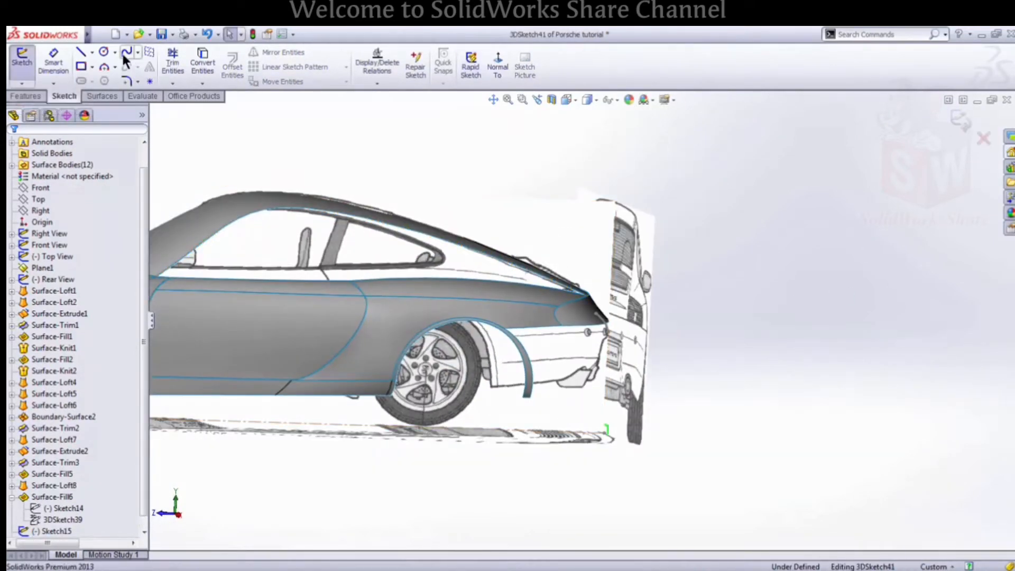
{"action": "scroll", "coordinate": [613, 321], "scroll_direction": "down", "scroll_amount": 6}
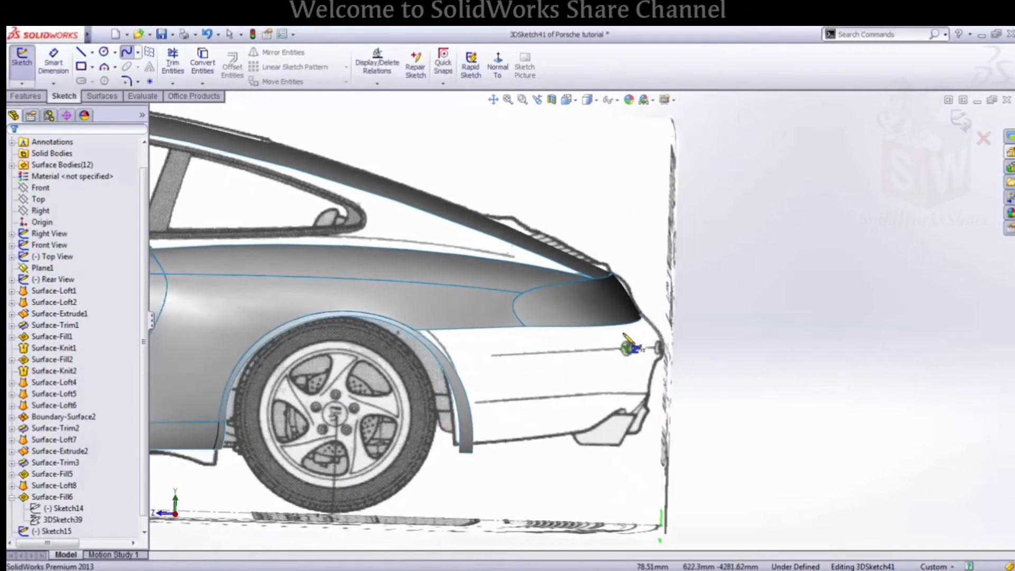
{"action": "left_click", "coordinate": [676, 353]}
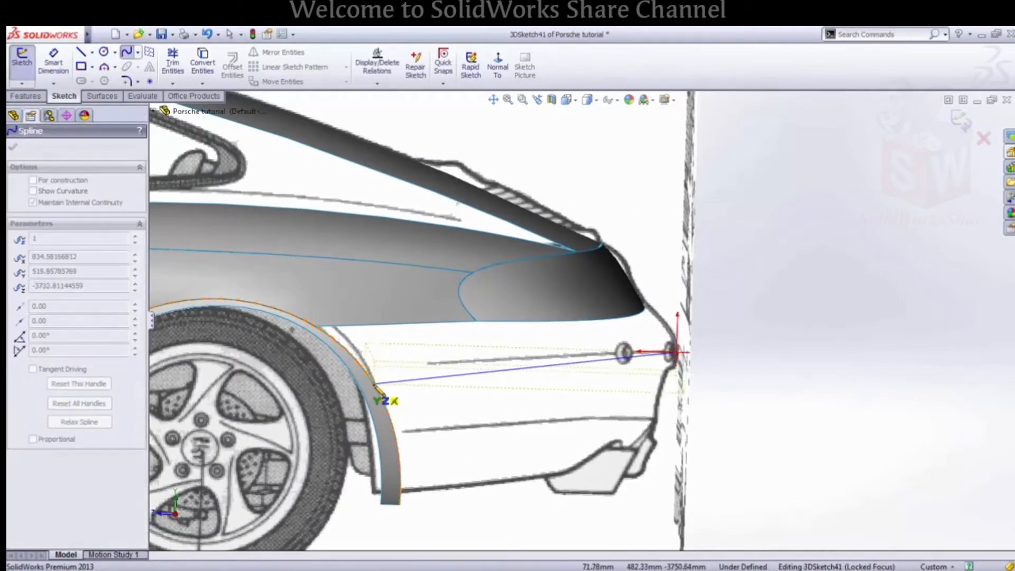
{"action": "left_click", "coordinate": [374, 384]}
{"action": "key", "text": "Escape"}
In the Top view, shape the 3D spline with its end handles to follow the rounded rear bumper outline on the top blueprint
{"action": "key", "text": "space"}
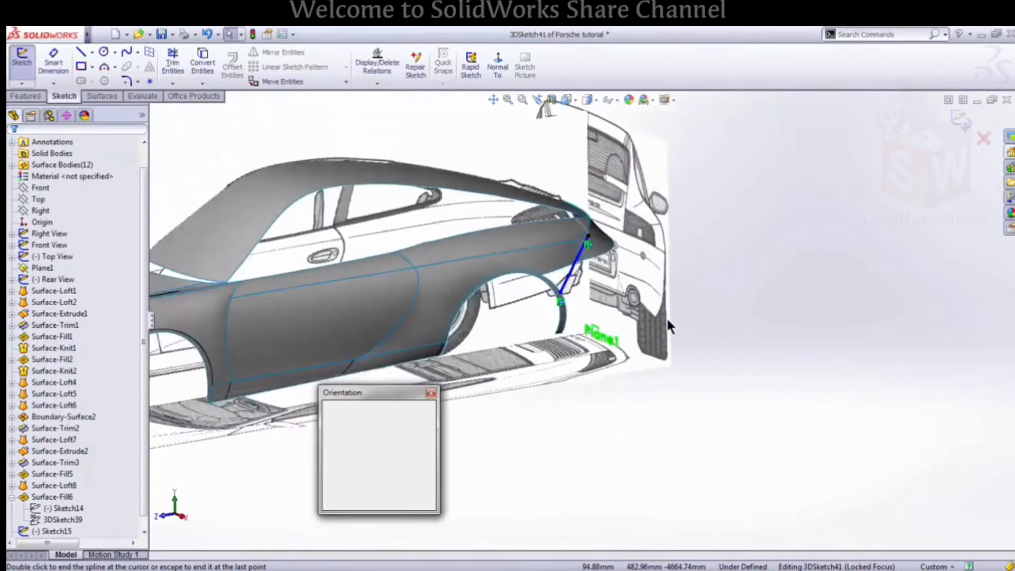
{"action": "left_click", "coordinate": [596, 241]}
{"action": "scroll", "coordinate": [601, 238], "scroll_direction": "down", "scroll_amount": 8}
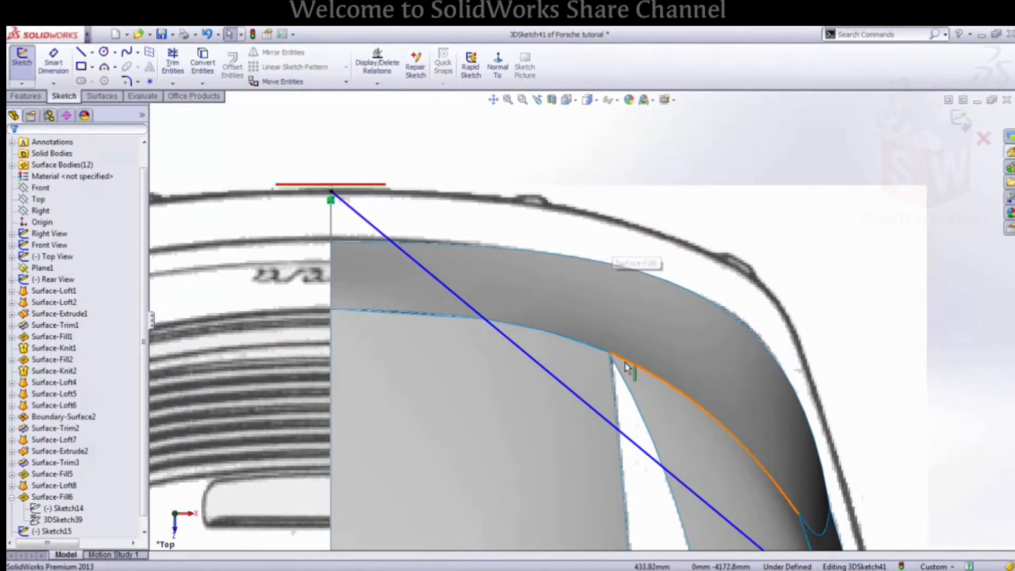
{"action": "scroll", "coordinate": [627, 367], "scroll_direction": "up", "scroll_amount": 5}
{"action": "left_click", "coordinate": [619, 410]}
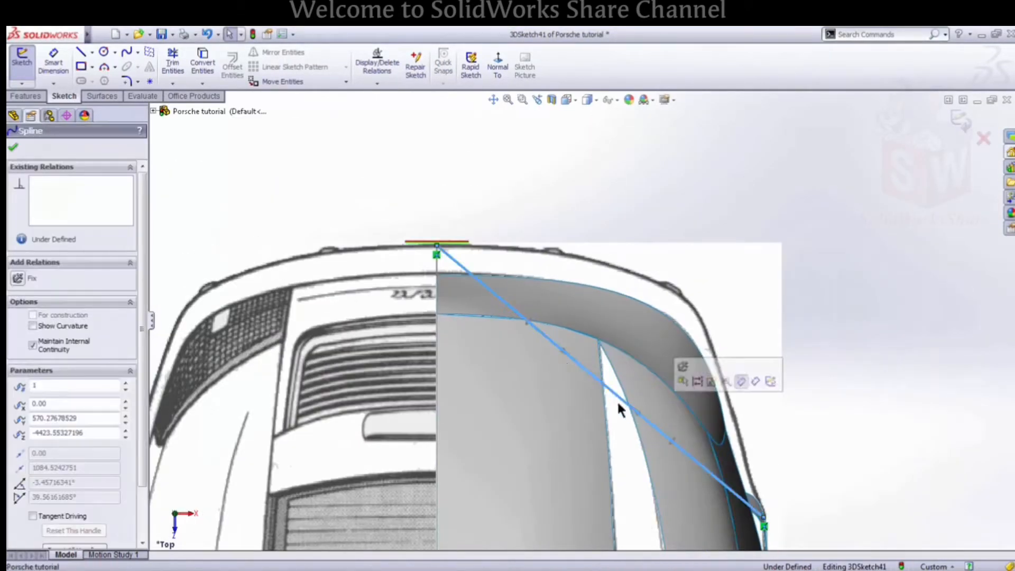
{"action": "left_click_drag", "start_coordinate": [578, 362], "coordinate": [717, 238]}
{"action": "left_click_drag", "start_coordinate": [779, 370], "coordinate": [720, 343]}
{"action": "left_click_drag", "start_coordinate": [625, 244], "coordinate": [655, 256]}
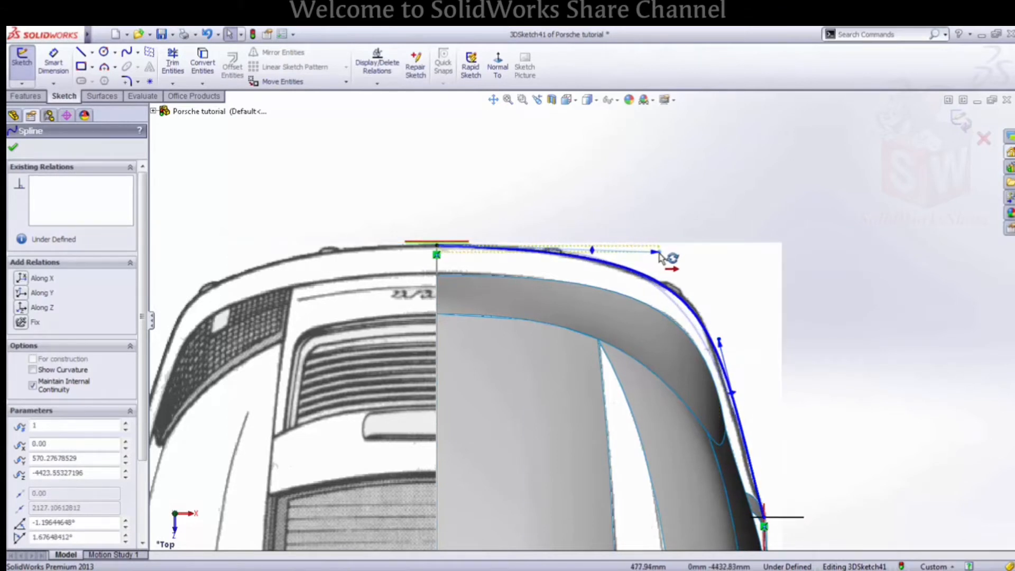
{"action": "left_click_drag", "start_coordinate": [720, 342], "coordinate": [679, 296]}
{"action": "left_click_drag", "start_coordinate": [661, 256], "coordinate": [670, 262]}
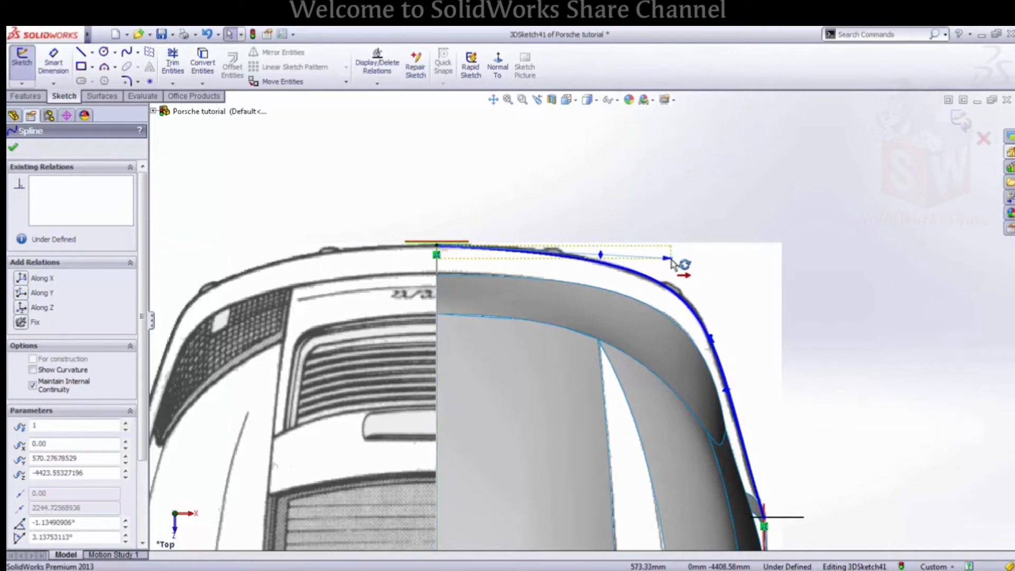
{"action": "scroll", "coordinate": [732, 354], "scroll_direction": "up", "scroll_amount": 6}
{"action": "left_click", "coordinate": [760, 345]}
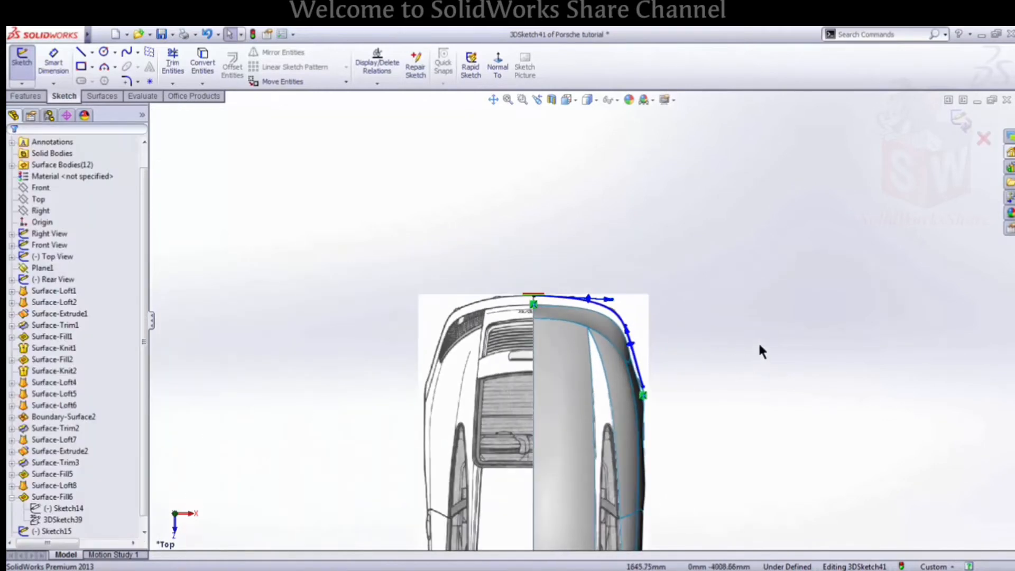
In the Right view, raise the spline's wheel-arch or centre handle to bring the curve closer to the bumper line on the side blueprint
{"action": "scroll", "coordinate": [794, 317], "scroll_direction": "up", "scroll_amount": 3}
{"action": "key", "text": "space"}
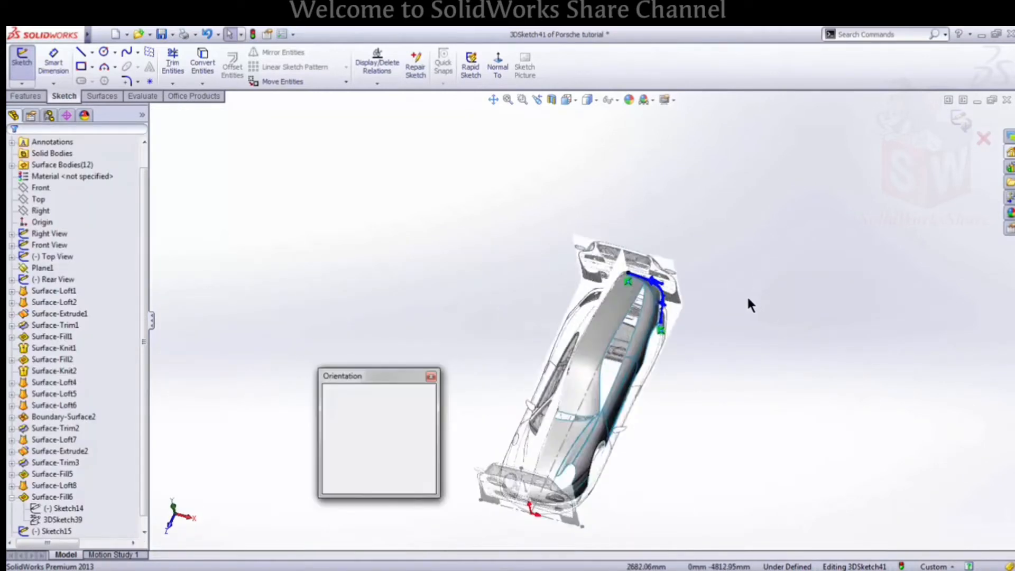
{"action": "left_click", "coordinate": [678, 321]}
{"action": "scroll", "coordinate": [857, 342], "scroll_direction": "down", "scroll_amount": 5}
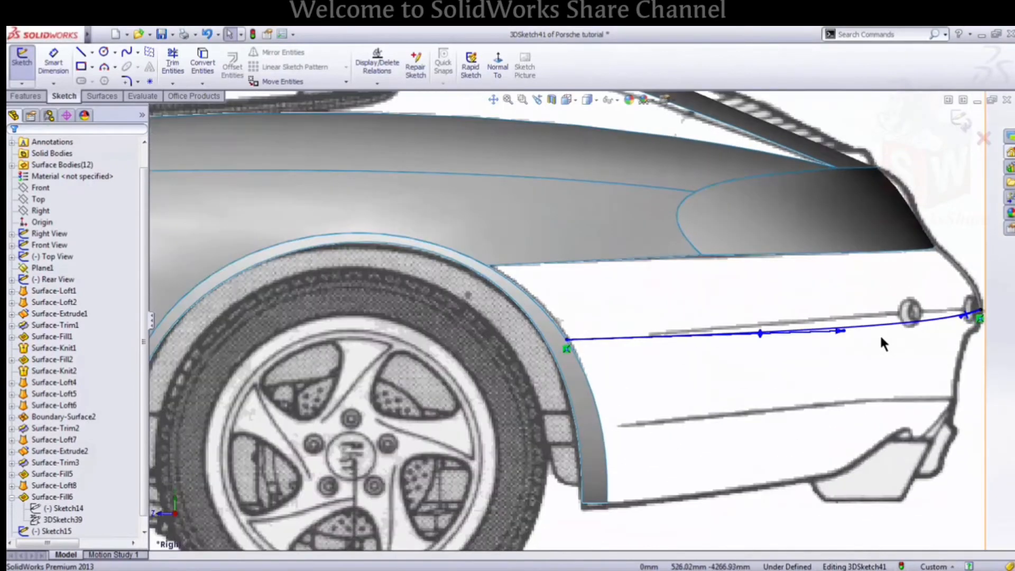
{"action": "left_click_drag", "start_coordinate": [846, 331], "coordinate": [851, 315]}
{"action": "scroll", "coordinate": [894, 328], "scroll_direction": "up", "scroll_amount": 2}
In the Back view, level the spline's centre-end handle along the horizontal bumper line on the rear blueprint
{"action": "key", "text": "space"}
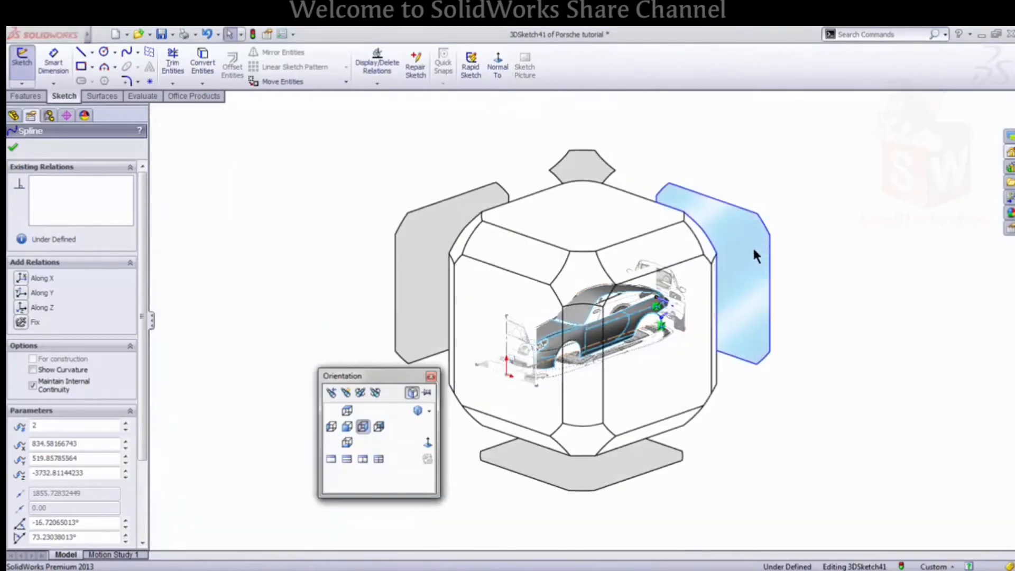
{"action": "left_click", "coordinate": [753, 247]}
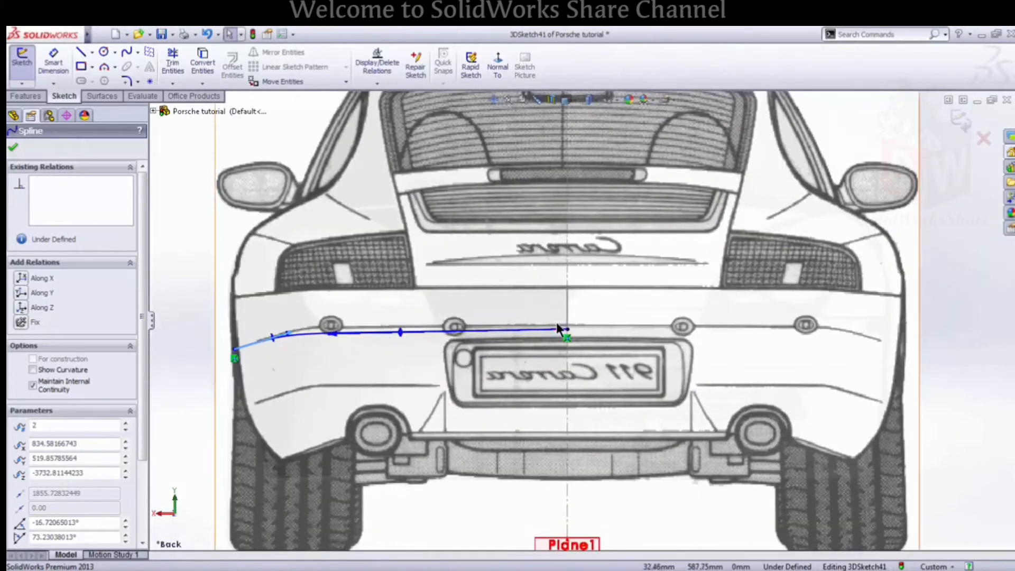
{"action": "scroll", "coordinate": [559, 328], "scroll_direction": "down", "scroll_amount": 3}
{"action": "scroll", "coordinate": [309, 346], "scroll_direction": "up", "scroll_amount": 1}
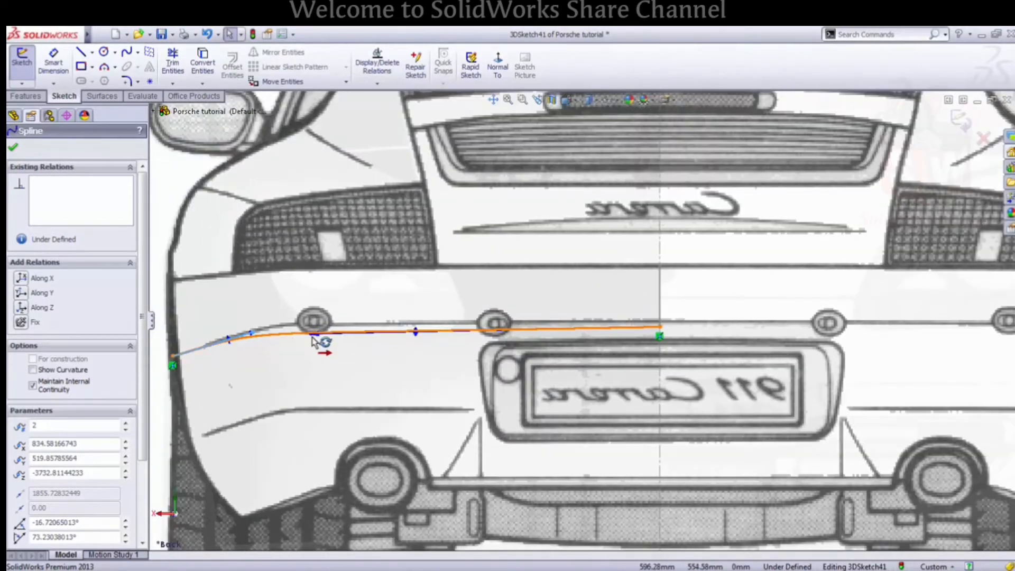
{"action": "left_click_drag", "start_coordinate": [326, 332], "coordinate": [328, 327]}
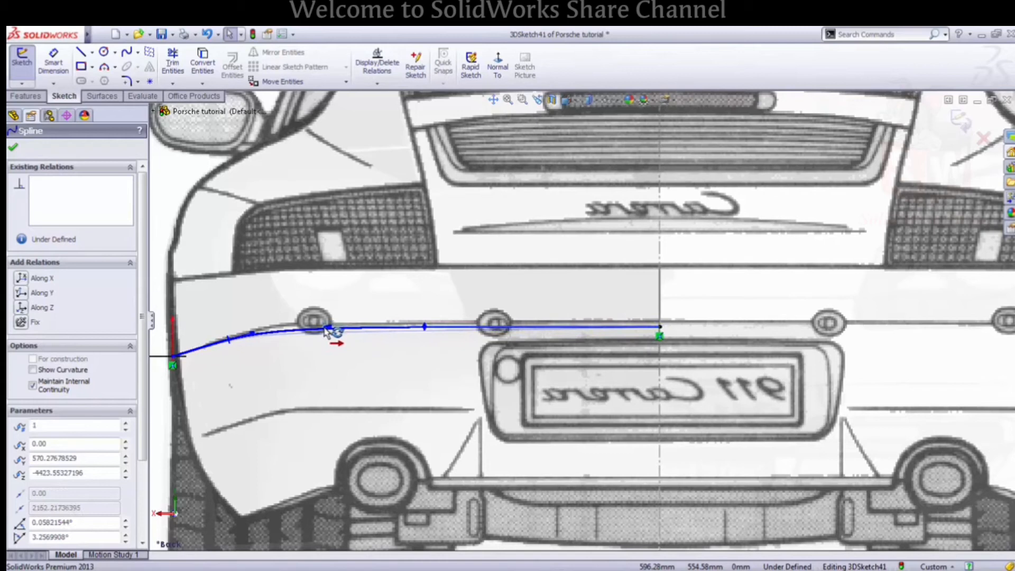
{"action": "left_click", "coordinate": [660, 327]}
{"action": "left_click_drag", "start_coordinate": [663, 300], "coordinate": [663, 301]}
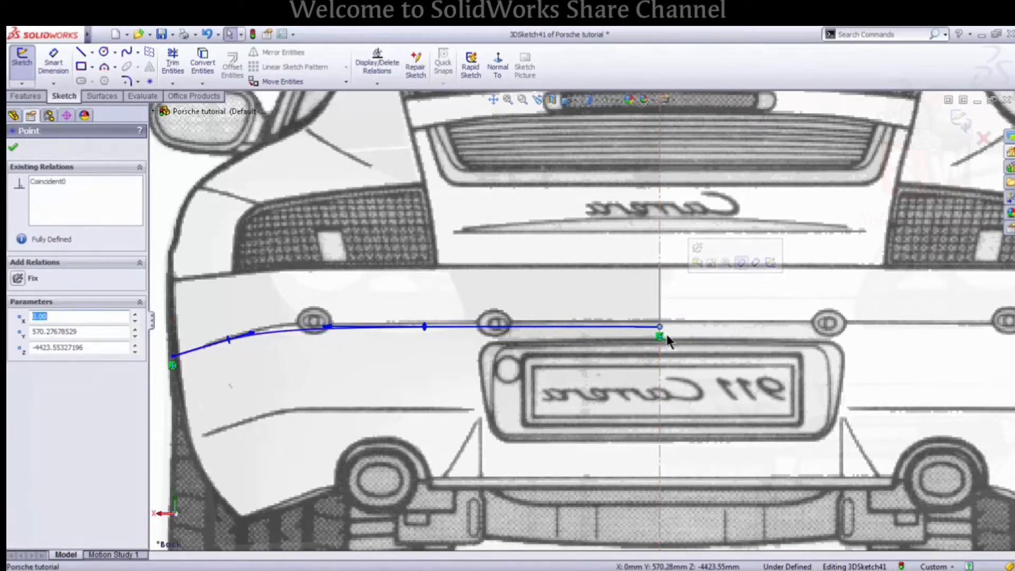
Fine-tune both spline handles in the Back view to match the bumper line's bend toward the outer corner
{"action": "scroll", "coordinate": [593, 328], "scroll_direction": "up", "scroll_amount": 1}
{"action": "scroll", "coordinate": [340, 327], "scroll_direction": "down", "scroll_amount": 2}
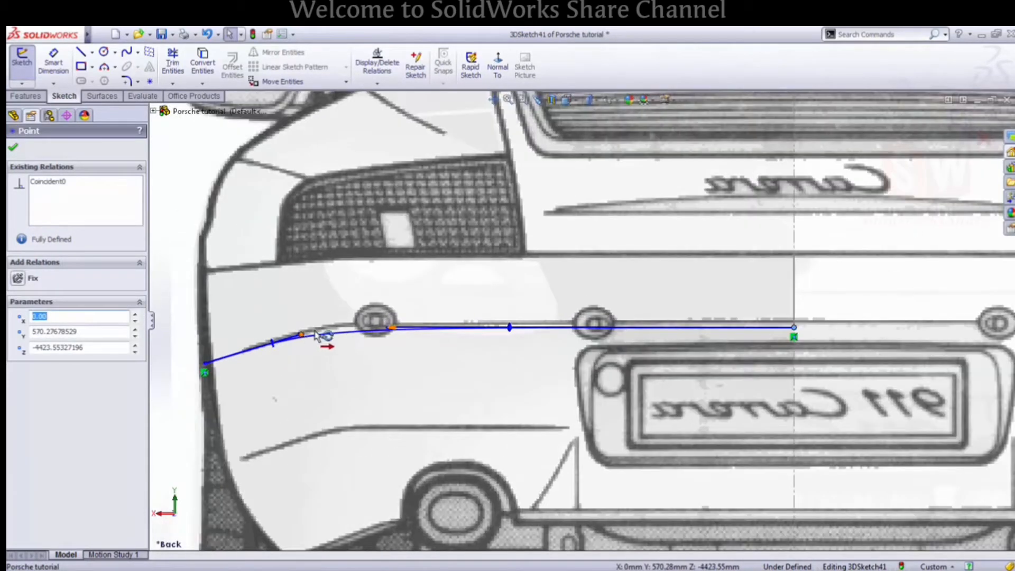
{"action": "left_click", "coordinate": [394, 329]}
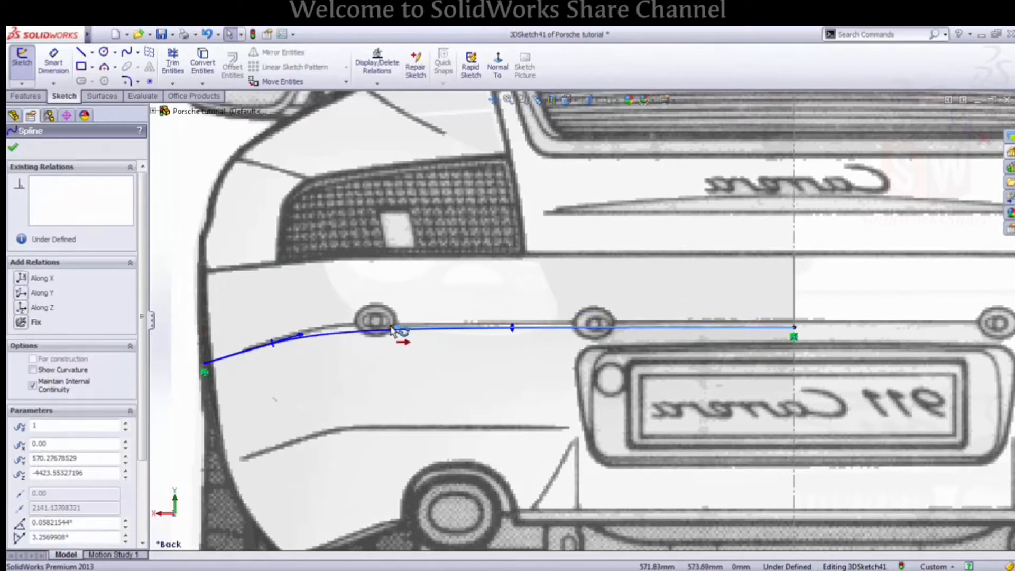
{"action": "left_click_drag", "start_coordinate": [392, 324], "coordinate": [392, 326]}
{"action": "left_click_drag", "start_coordinate": [301, 335], "coordinate": [303, 334]}
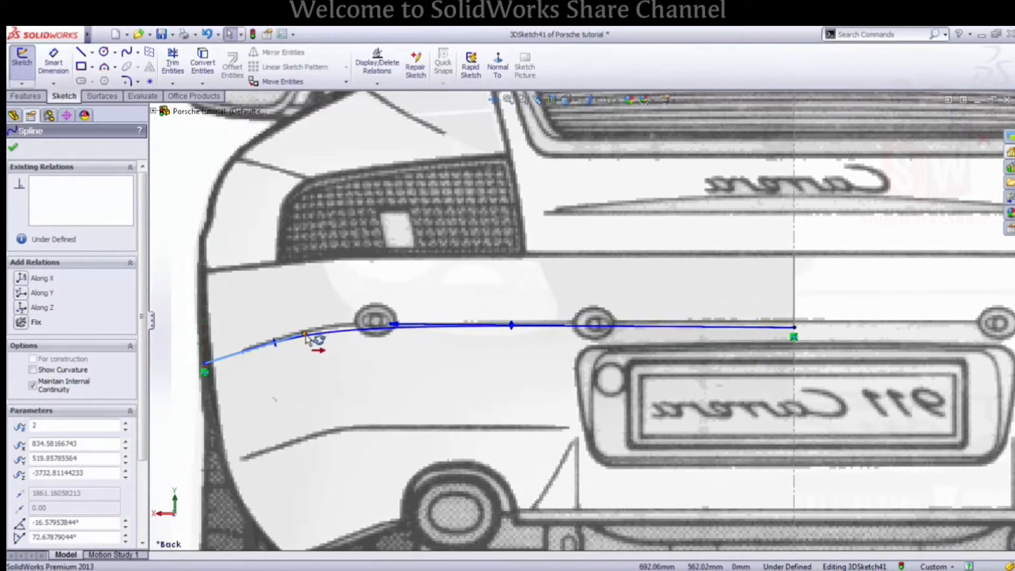
{"action": "scroll", "coordinate": [302, 328], "scroll_direction": "up", "scroll_amount": 3}
{"action": "left_click", "coordinate": [286, 288]}
Return to the Top view and readjust both spline handles to match the bumper's corner outline
{"action": "key", "text": "space"}
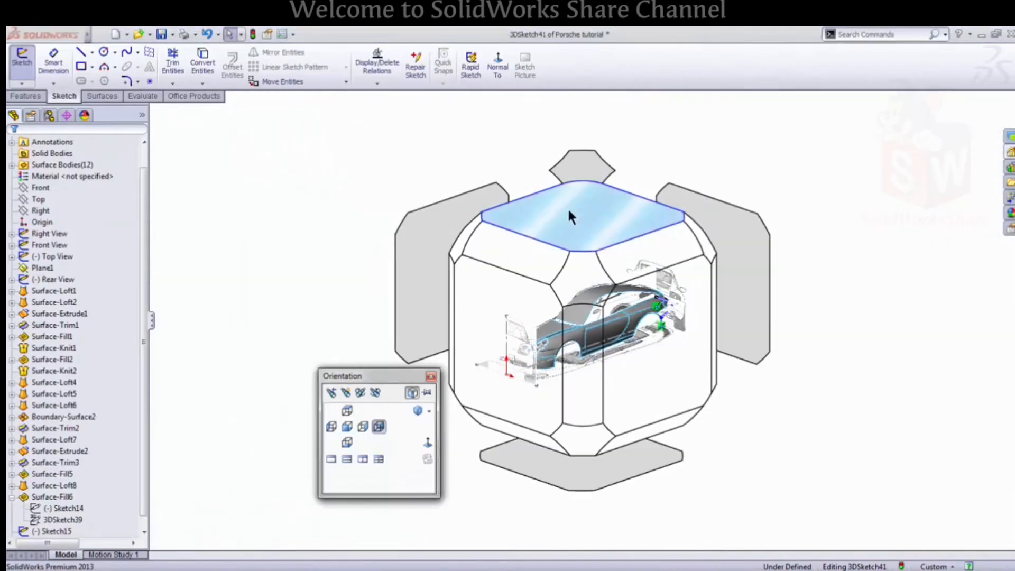
{"action": "left_click", "coordinate": [567, 209]}
{"action": "scroll", "coordinate": [621, 196], "scroll_direction": "down", "scroll_amount": 5}
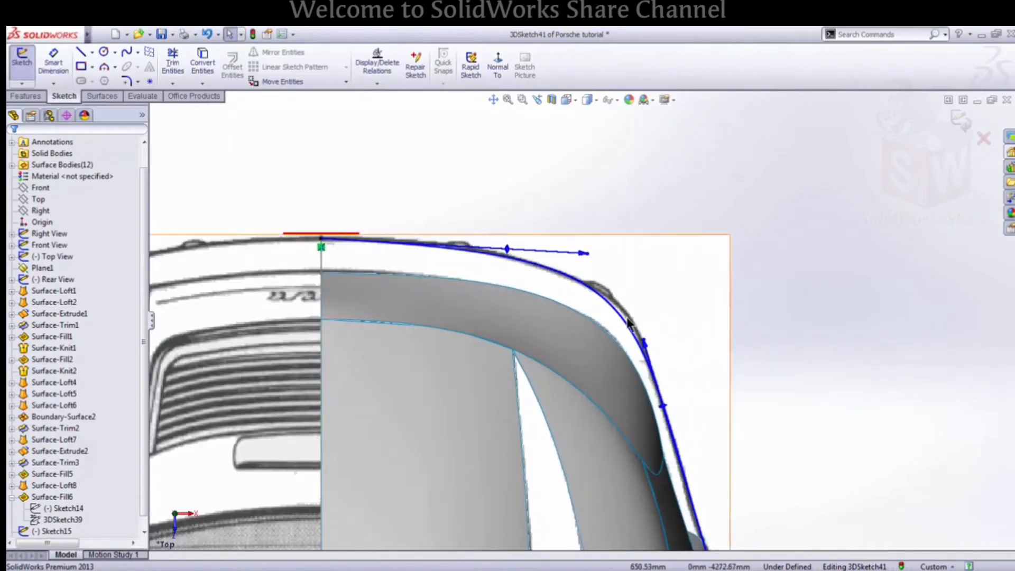
{"action": "left_click", "coordinate": [644, 343]}
{"action": "mouse_move", "coordinate": [585, 253]}
{"action": "left_mouse_down"}
{"action": "mouse_move", "coordinate": [601, 266]}
{"action": "mouse_move", "coordinate": [594, 260]}
{"action": "left_mouse_up"}
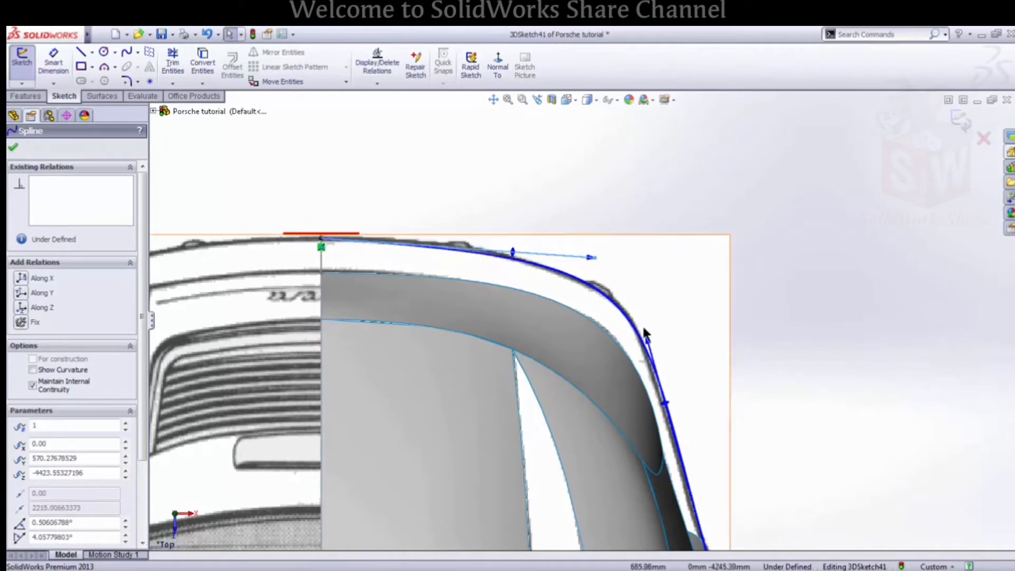
{"action": "left_click", "coordinate": [647, 339]}
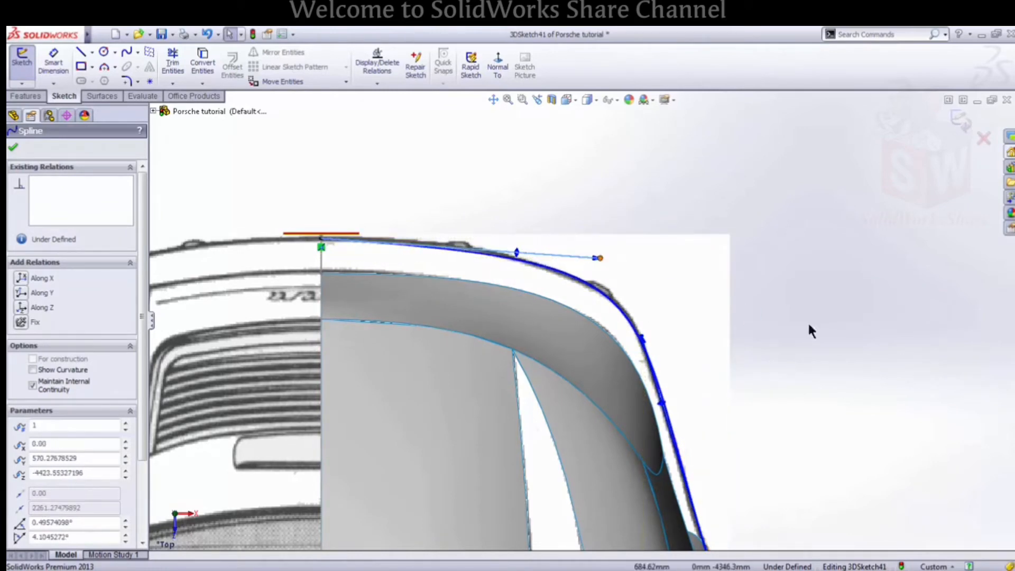
{"action": "left_click", "coordinate": [807, 323]}
Close the 3D sketch and examine the bumper spline between the wheel arch and the rear centre
{"action": "scroll", "coordinate": [732, 331], "scroll_direction": "up", "scroll_amount": 5}
{"action": "middle_click_drag", "start_coordinate": [752, 278], "coordinate": [655, 413]}
{"action": "scroll", "coordinate": [553, 381], "scroll_direction": "down", "scroll_amount": 5}
{"action": "scroll", "coordinate": [553, 382], "scroll_direction": "down", "scroll_amount": 4}
{"action": "middle_click_drag", "start_coordinate": [552, 378], "coordinate": [540, 332]}
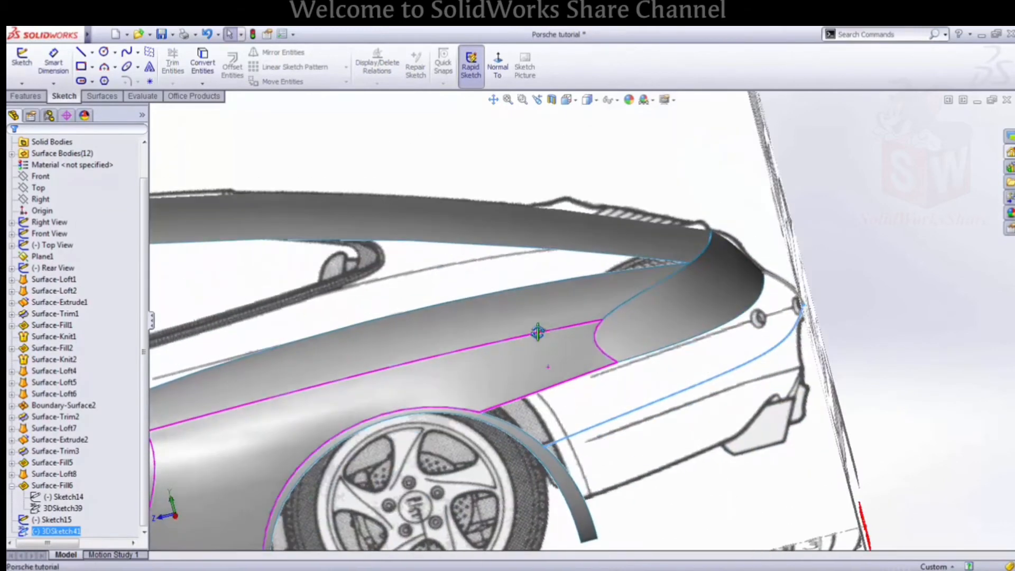
{"action": "left_click", "coordinate": [765, 330]}
{"action": "mouse_move", "coordinate": [762, 320]}
{"action": "middle_mouse_down"}
{"action": "mouse_move", "coordinate": [746, 330]}
{"action": "mouse_move", "coordinate": [766, 324]}
{"action": "mouse_move", "coordinate": [754, 319]}
{"action": "middle_mouse_up"}
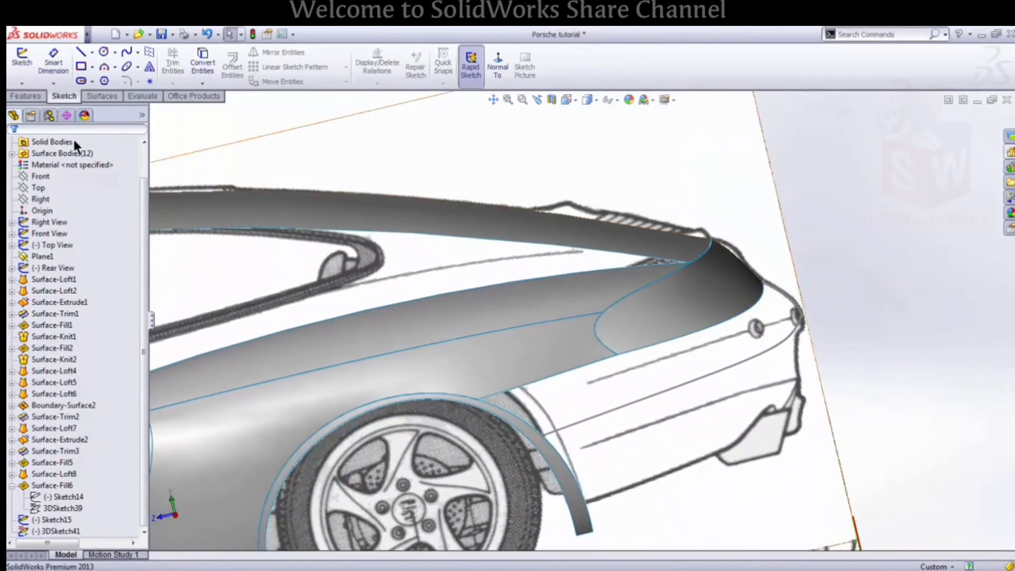
Start a lofted surface with the side panel's and rear corner's lower edges as one open-group profile and 3DSketch41 as the other
{"action": "left_click", "coordinate": [27, 97]}
{"action": "left_click", "coordinate": [105, 95]}
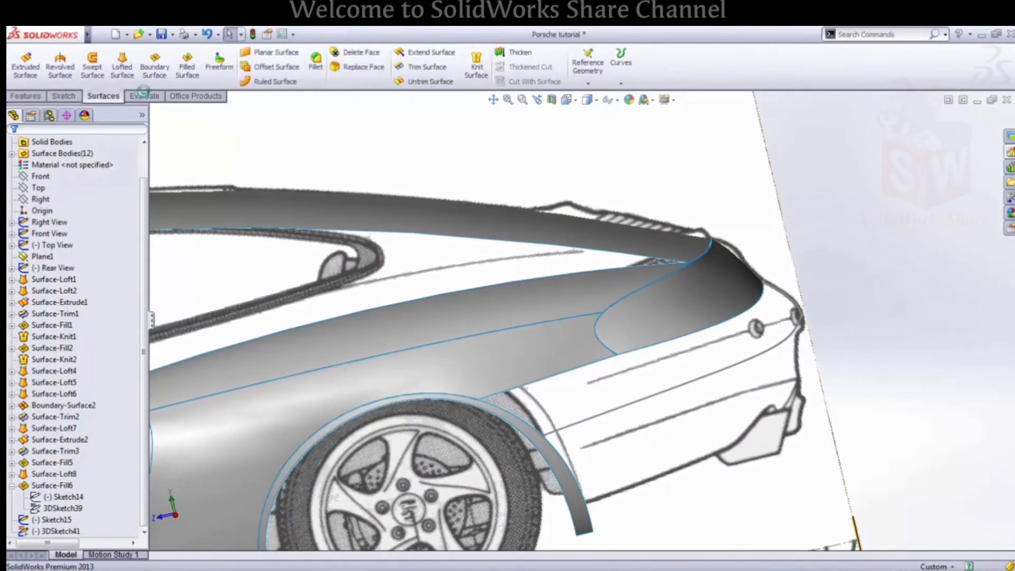
{"action": "left_click", "coordinate": [124, 66]}
{"action": "right_click", "coordinate": [111, 214]}
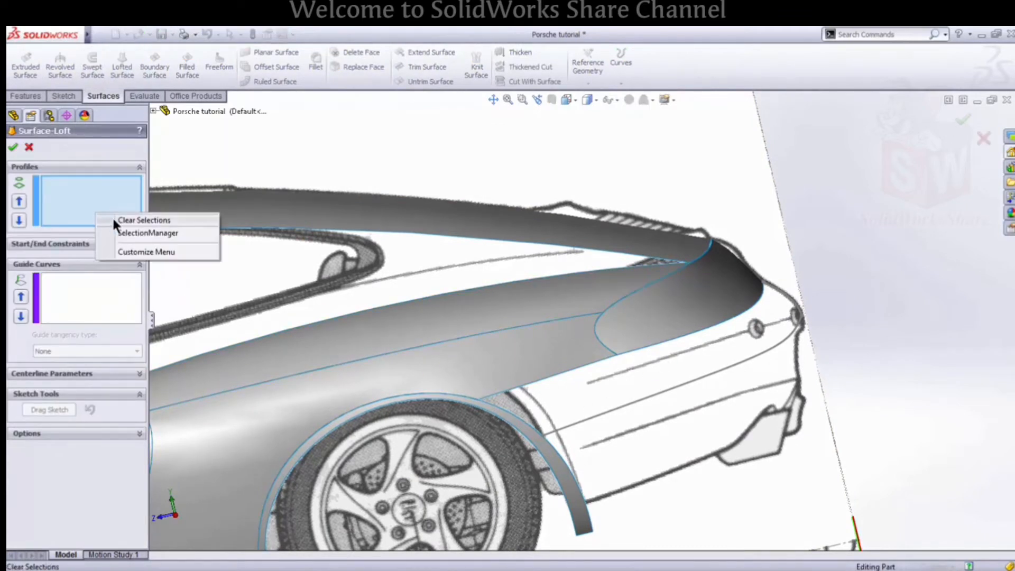
{"action": "left_click", "coordinate": [131, 231]}
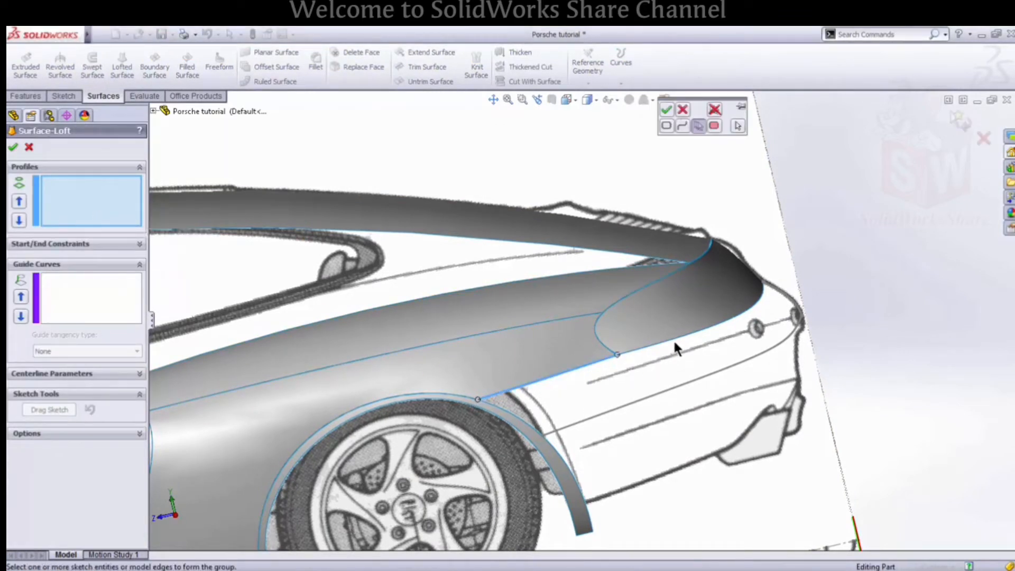
{"action": "left_click", "coordinate": [665, 111]}
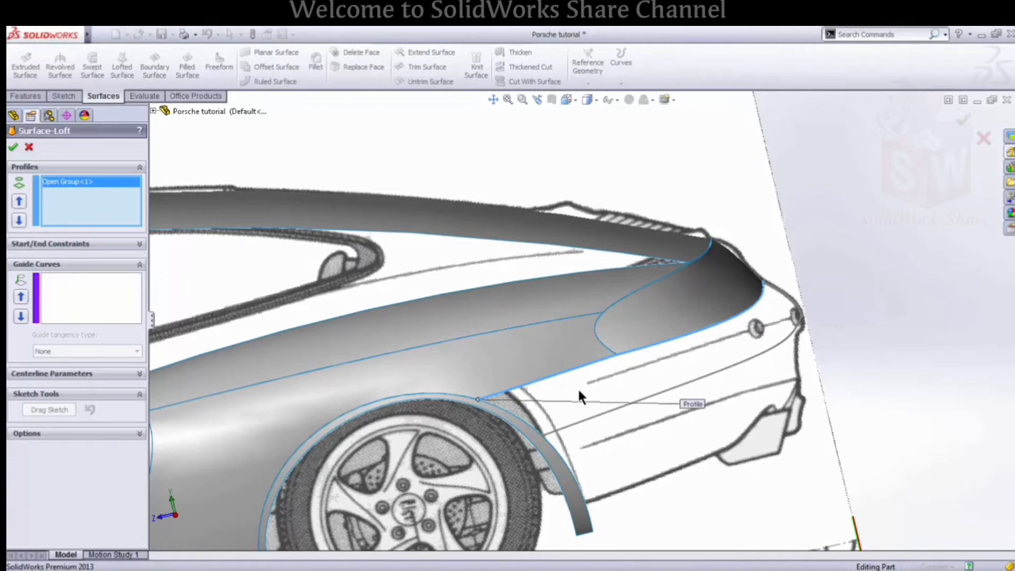
{"action": "left_click", "coordinate": [566, 432]}
{"action": "left_click", "coordinate": [55, 298]}
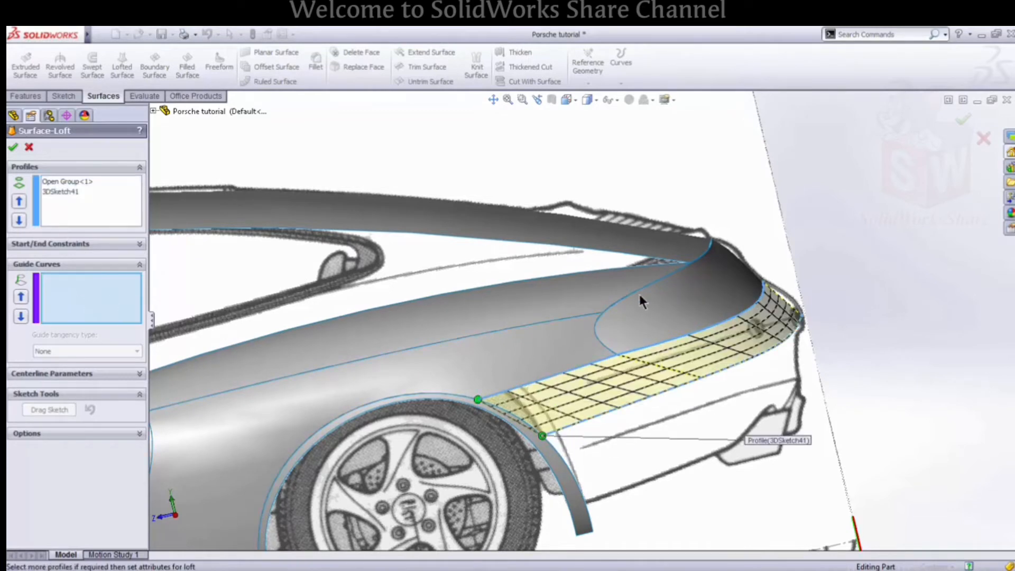
{"action": "scroll", "coordinate": [777, 308], "scroll_direction": "down", "scroll_amount": 3}
{"action": "left_click", "coordinate": [778, 306]}
{"action": "scroll", "coordinate": [335, 418], "scroll_direction": "up", "scroll_amount": 2}
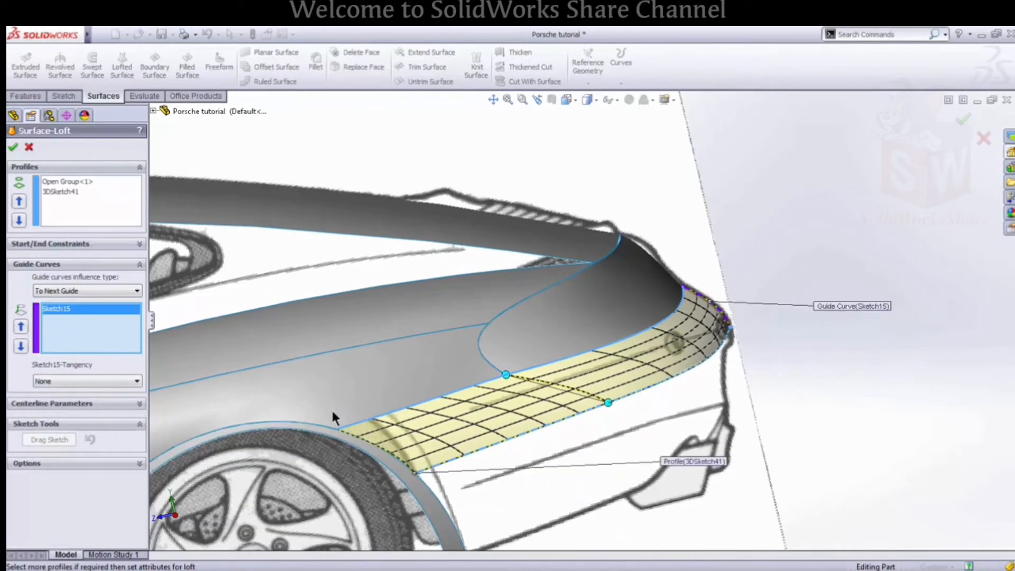
{"action": "scroll", "coordinate": [410, 465], "scroll_direction": "down", "scroll_amount": 3}
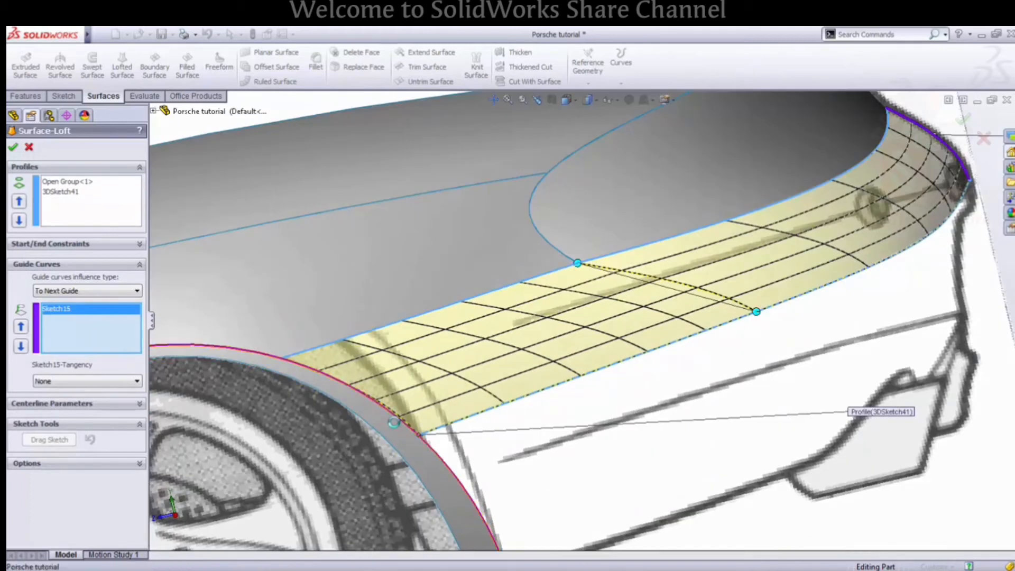
{"action": "left_click", "coordinate": [394, 422]}
{"action": "scroll", "coordinate": [571, 381], "scroll_direction": "up", "scroll_amount": 3}
{"action": "scroll", "coordinate": [585, 370], "scroll_direction": "down", "scroll_amount": 1}
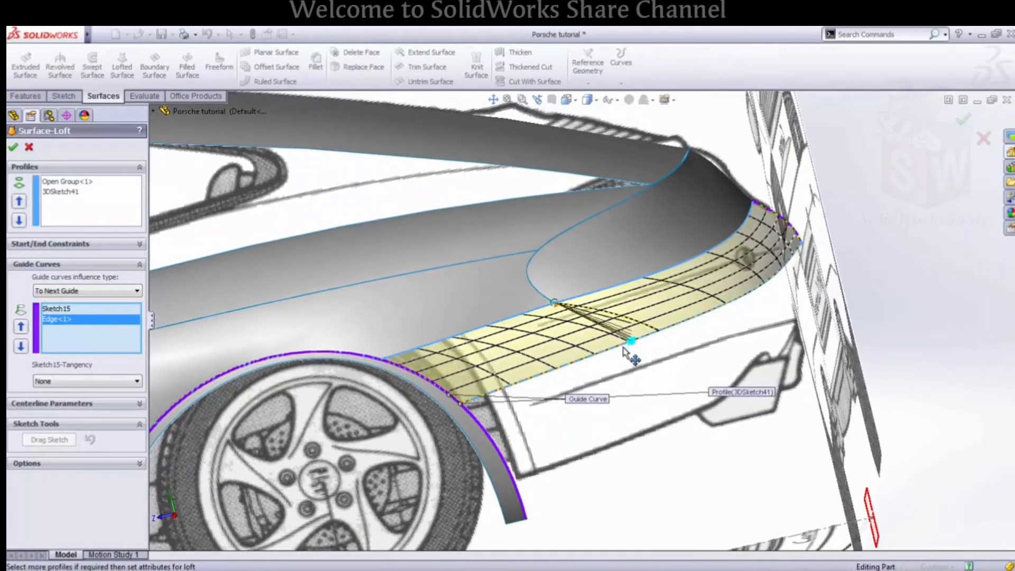
{"action": "left_click_drag", "start_coordinate": [597, 360], "coordinate": [588, 358]}
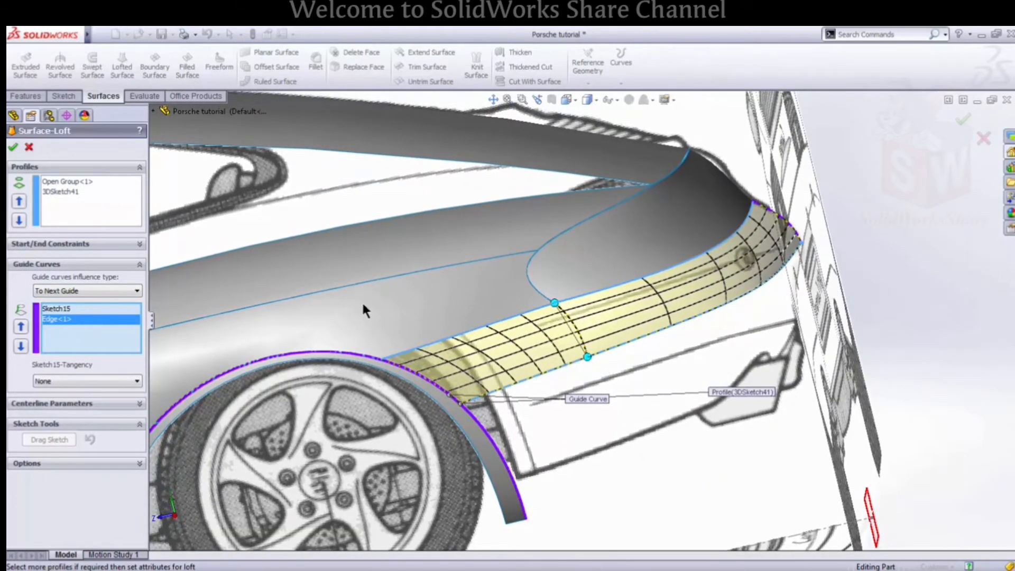
{"action": "left_click", "coordinate": [13, 147]}
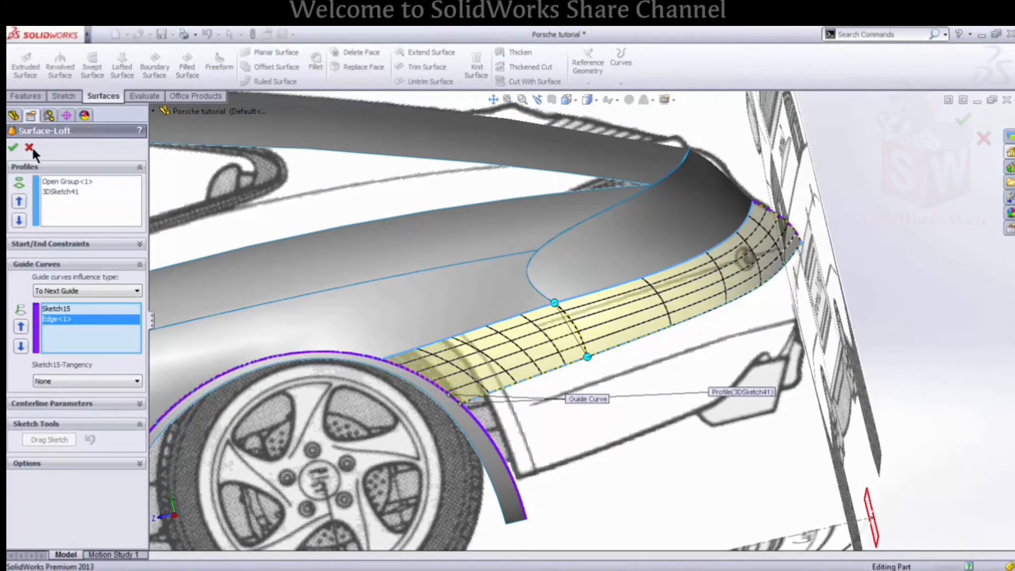
{"action": "scroll", "coordinate": [922, 264], "scroll_direction": "up", "scroll_amount": 1}
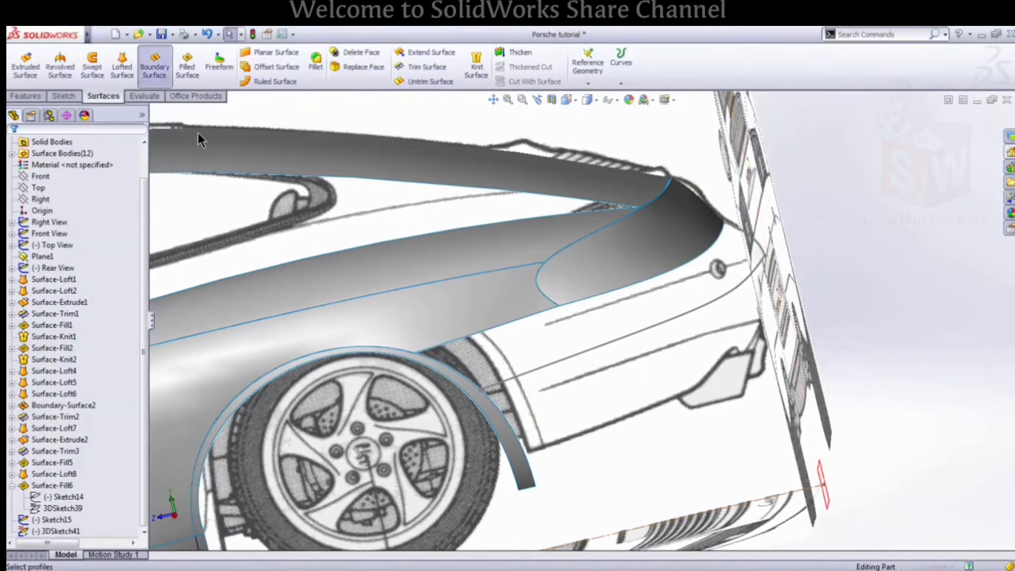
Start a boundary surface with the side panel's and rear corner's lower edges as an open group and 3DSketch41 in Direction 1
{"action": "scroll", "coordinate": [614, 297], "scroll_direction": "down", "scroll_amount": 1}
{"action": "right_click", "coordinate": [91, 200]}
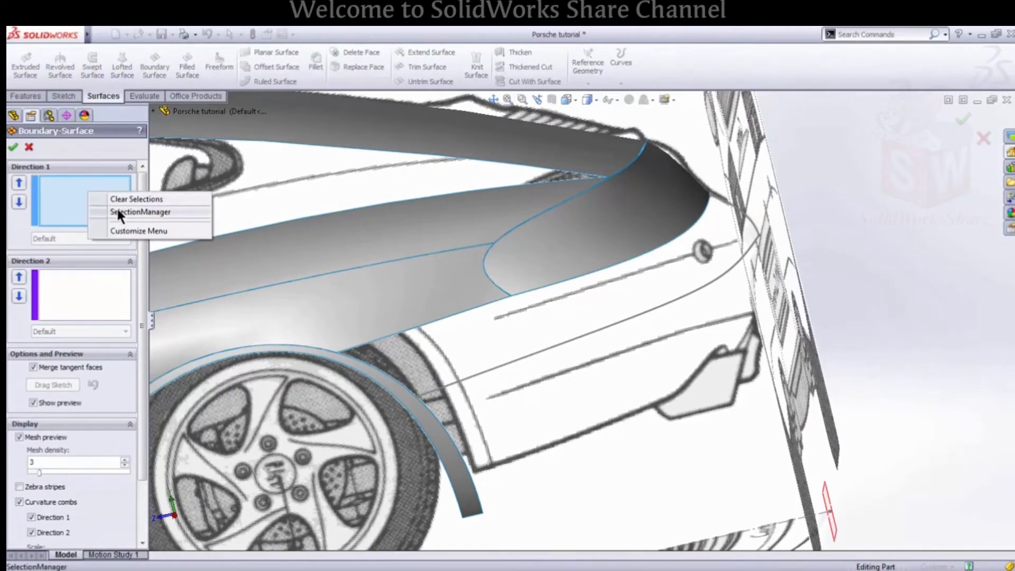
{"action": "left_click", "coordinate": [118, 210]}
{"action": "left_click", "coordinate": [420, 335]}
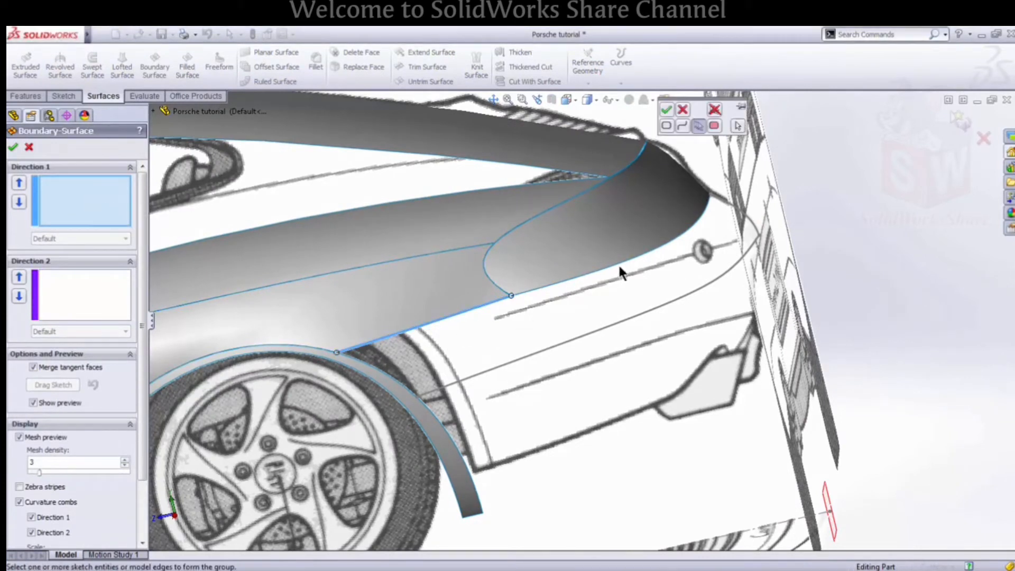
{"action": "left_click", "coordinate": [666, 110]}
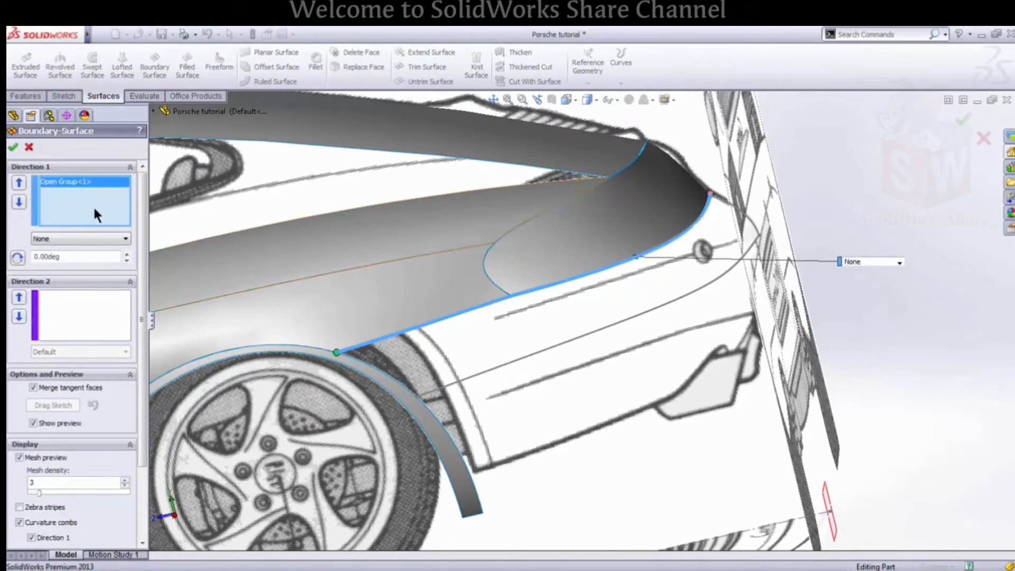
{"action": "left_click", "coordinate": [474, 373]}
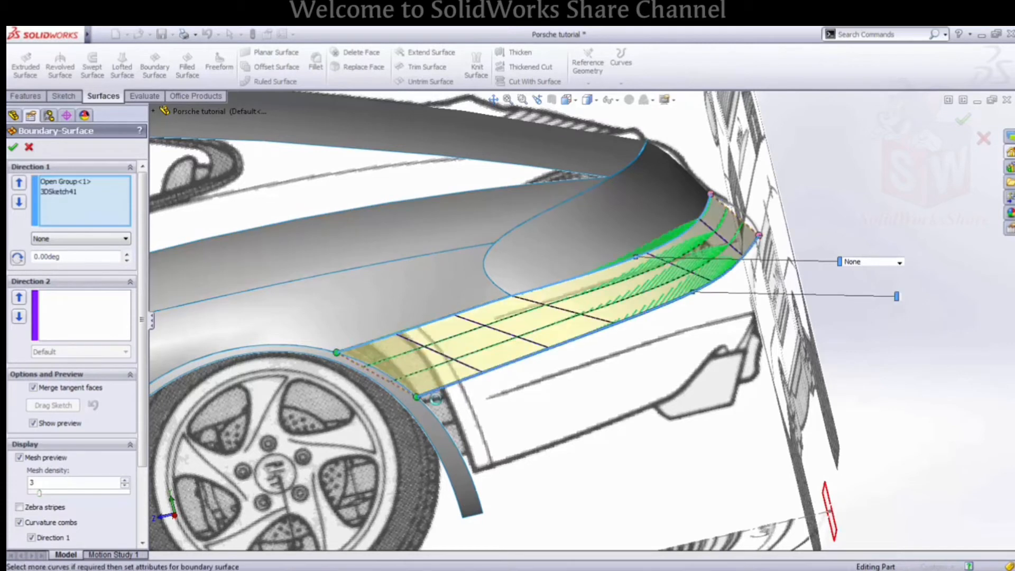
Use Sketch15 and the rear wheel arch edge as Direction 2 curves and create the boundary surface
{"action": "left_click", "coordinate": [108, 328]}
{"action": "left_click", "coordinate": [742, 213]}
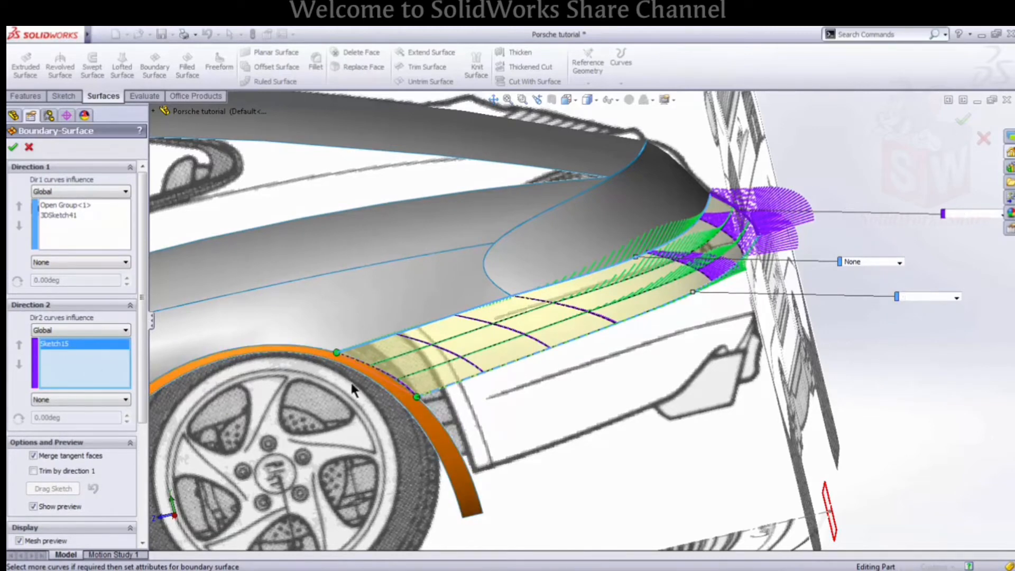
{"action": "left_click", "coordinate": [390, 380]}
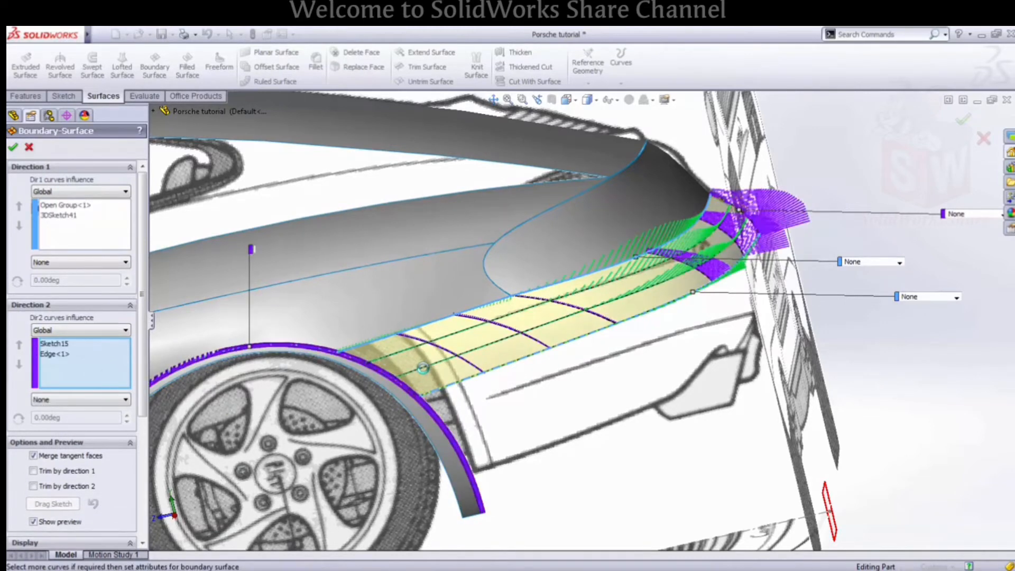
{"action": "middle_click_drag", "start_coordinate": [391, 380], "coordinate": [659, 317]}
{"action": "key", "text": "Return"}
Hide the Rear View sketch and examine the new bumper surface from several angles
{"action": "scroll", "coordinate": [660, 318], "scroll_direction": "down", "scroll_amount": 3}
{"action": "middle_click", "coordinate": [669, 279]}
{"action": "mouse_move", "coordinate": [668, 279]}
{"action": "middle_mouse_down"}
{"action": "mouse_move", "coordinate": [684, 274]}
{"action": "mouse_move", "coordinate": [684, 254]}
{"action": "mouse_move", "coordinate": [710, 331]}
{"action": "mouse_move", "coordinate": [684, 217]}
{"action": "mouse_move", "coordinate": [672, 275]}
{"action": "mouse_move", "coordinate": [682, 347]}
{"action": "mouse_move", "coordinate": [617, 333]}
{"action": "mouse_move", "coordinate": [573, 403]}
{"action": "mouse_move", "coordinate": [594, 287]}
{"action": "middle_mouse_up"}
{"action": "scroll", "coordinate": [640, 282], "scroll_direction": "up", "scroll_amount": 4}
{"action": "middle_click", "coordinate": [642, 284]}
{"action": "right_click", "coordinate": [54, 280]}
{"action": "left_click", "coordinate": [63, 258]}
{"action": "middle_click", "coordinate": [633, 300]}
{"action": "scroll", "coordinate": [602, 250], "scroll_direction": "down", "scroll_amount": 2}
{"action": "middle_click", "coordinate": [603, 243]}
{"action": "middle_click_drag", "start_coordinate": [604, 243], "coordinate": [568, 319]}
{"action": "scroll", "coordinate": [568, 319], "scroll_direction": "up", "scroll_amount": 3}
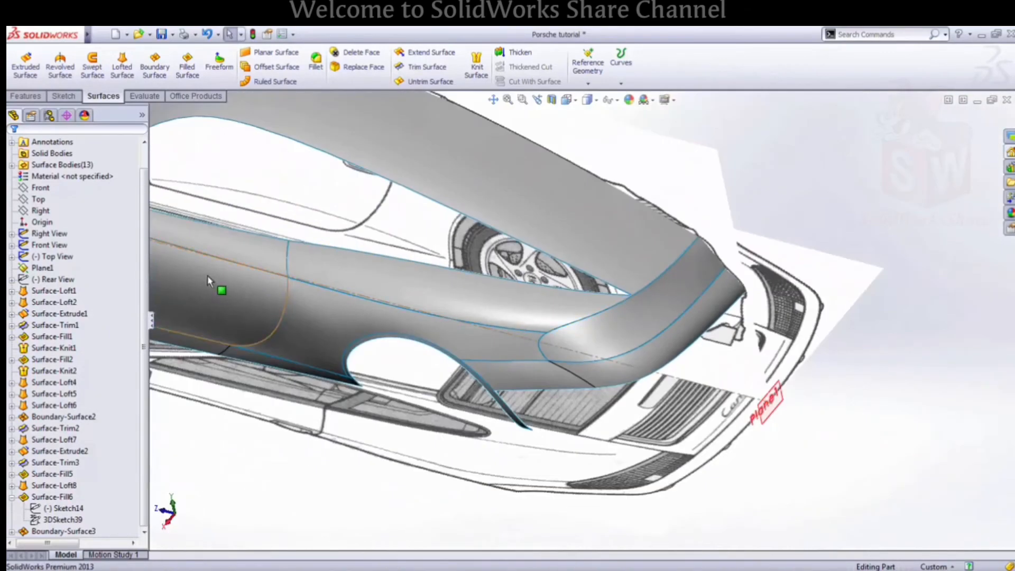
Show the Rear View sketch again
{"action": "right_click", "coordinate": [64, 280]}
{"action": "left_click", "coordinate": [70, 259]}
{"action": "middle_click_drag", "start_coordinate": [480, 358], "coordinate": [512, 247]}
{"action": "scroll", "coordinate": [481, 267], "scroll_direction": "up", "scroll_amount": 3}
{"action": "scroll", "coordinate": [481, 270], "scroll_direction": "down", "scroll_amount": 2}
Sketch a two-point spline on the Right plane from the boundary surface's rear corner down to the bumper's lower end
{"action": "key", "text": "space"}
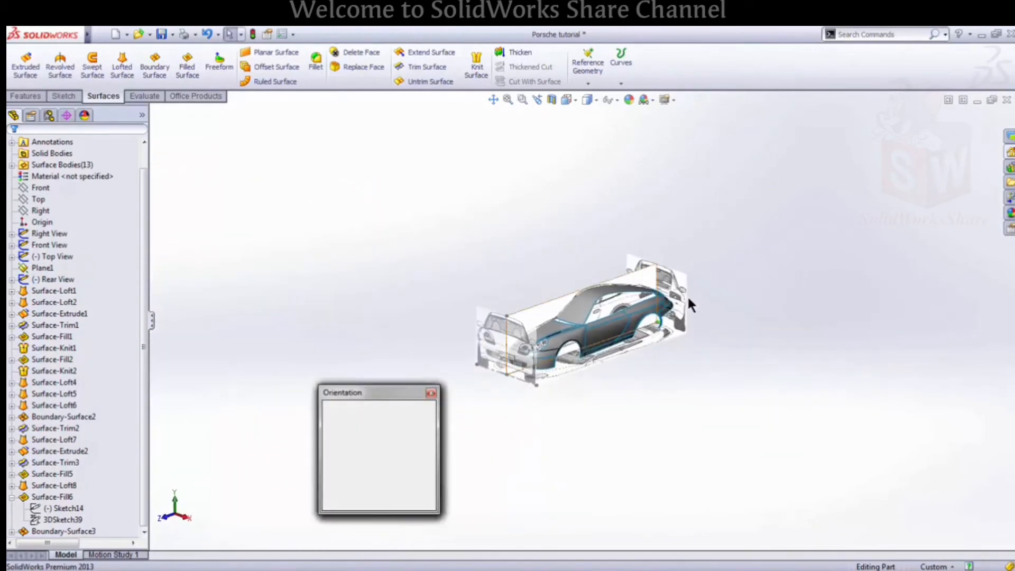
{"action": "left_click", "coordinate": [656, 316]}
{"action": "scroll", "coordinate": [801, 331], "scroll_direction": "down", "scroll_amount": 4}
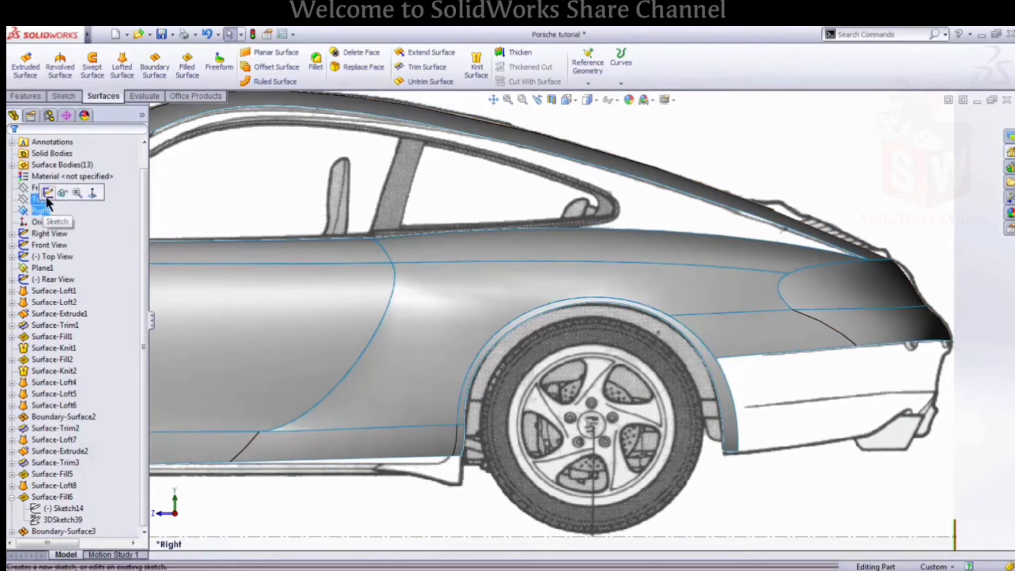
{"action": "left_click", "coordinate": [48, 198]}
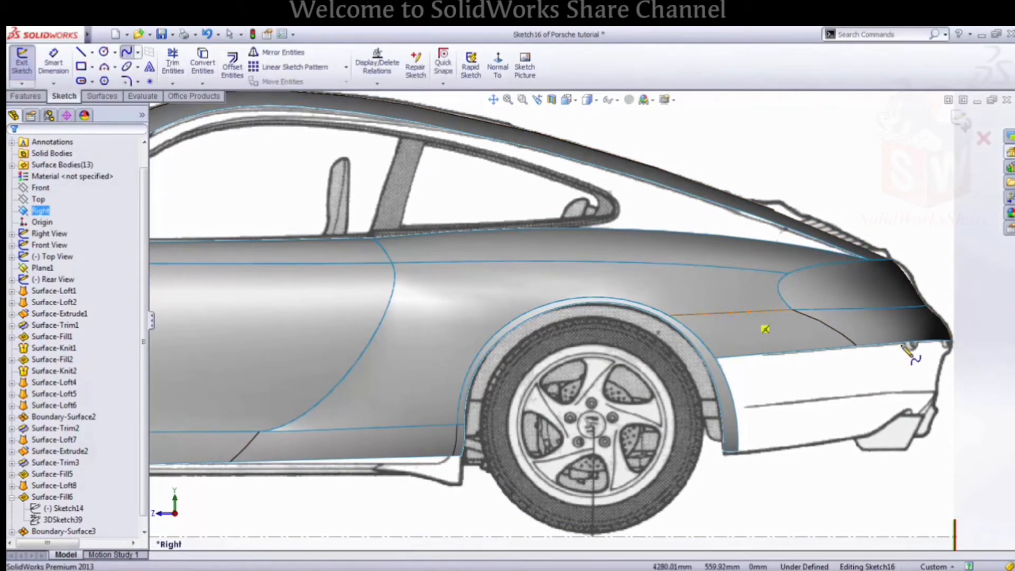
{"action": "scroll", "coordinate": [906, 350], "scroll_direction": "down", "scroll_amount": 5}
{"action": "left_click", "coordinate": [870, 327]}
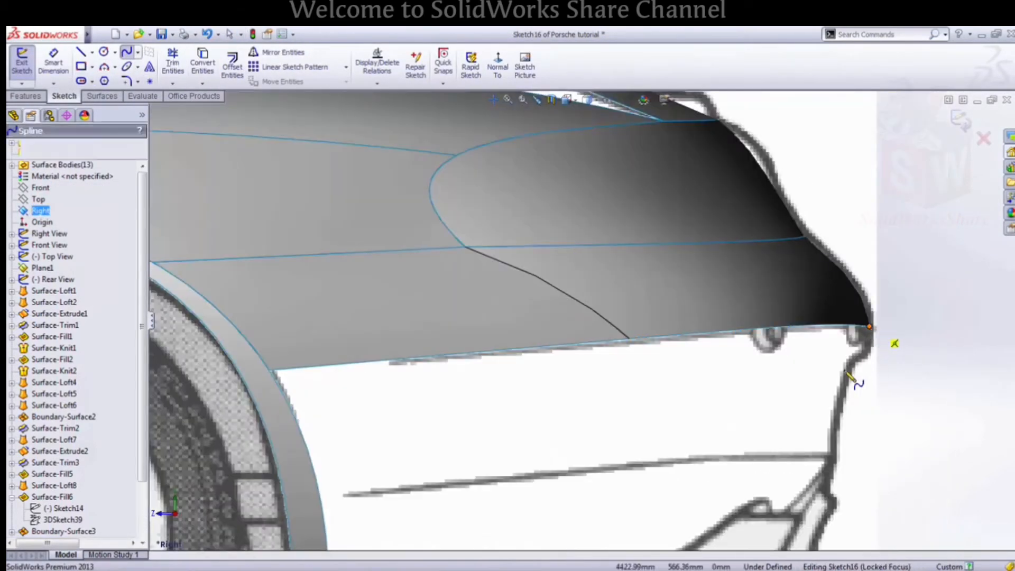
{"action": "scroll", "coordinate": [740, 338], "scroll_direction": "up", "scroll_amount": 3}
{"action": "key", "text": "Escape"}
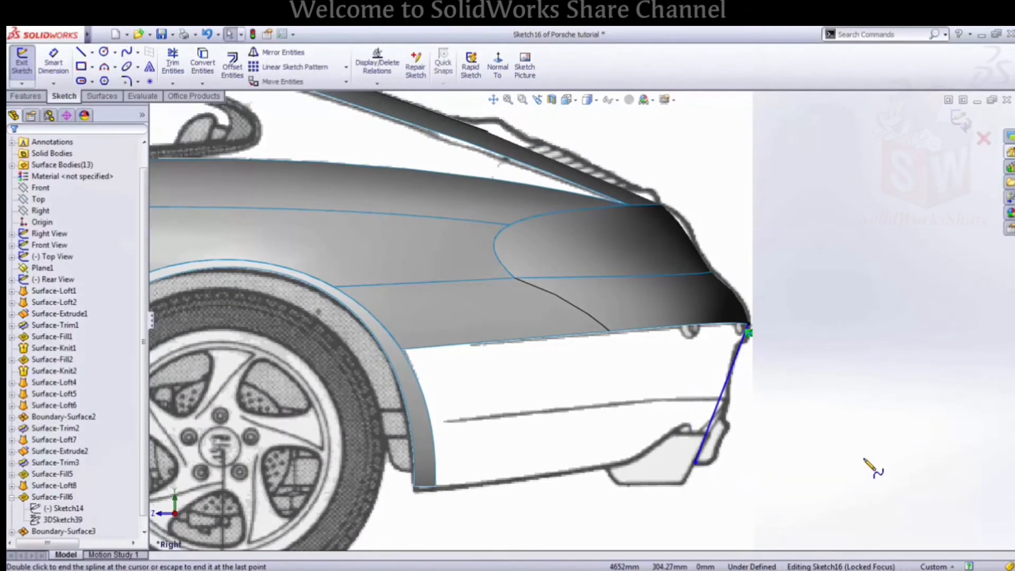
Compare the spline with the Back view, and adjust its lower endpoint and curvature in the Right view
{"action": "key", "text": "space"}
{"action": "left_click", "coordinate": [760, 269]}
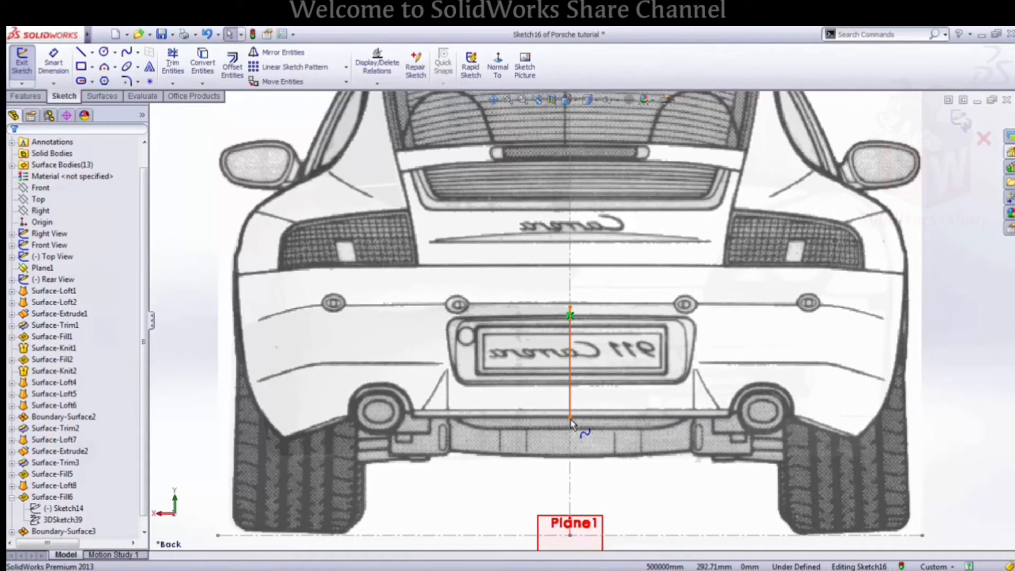
{"action": "key", "text": "space"}
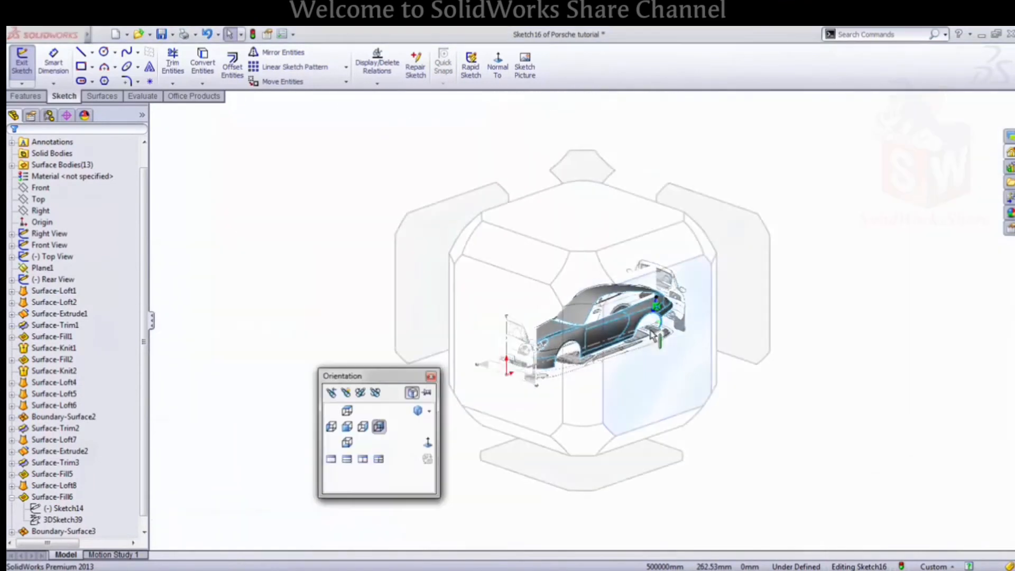
{"action": "left_click", "coordinate": [760, 297]}
{"action": "scroll", "coordinate": [797, 407], "scroll_direction": "down", "scroll_amount": 3}
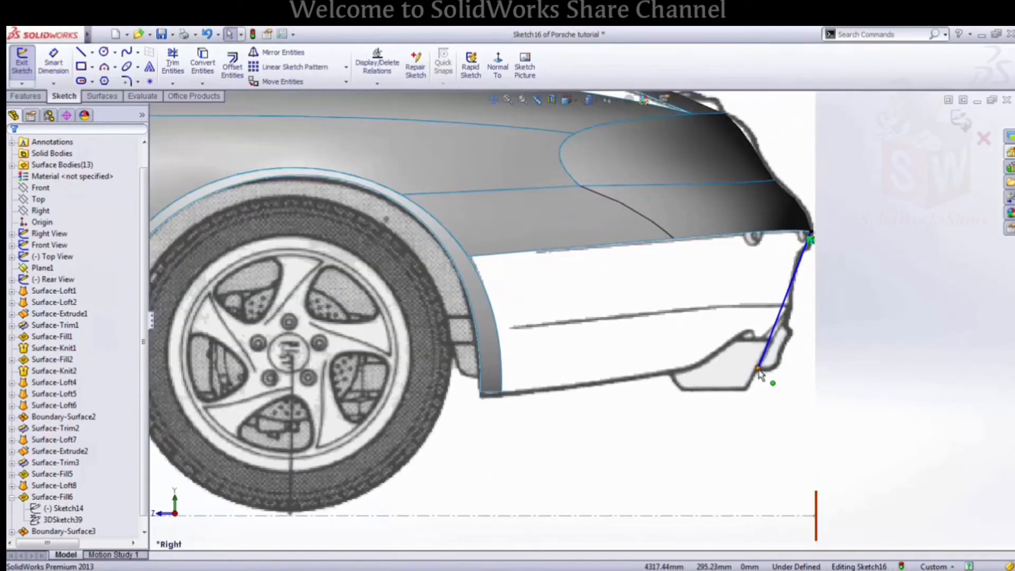
{"action": "left_click_drag", "start_coordinate": [759, 370], "coordinate": [763, 362]}
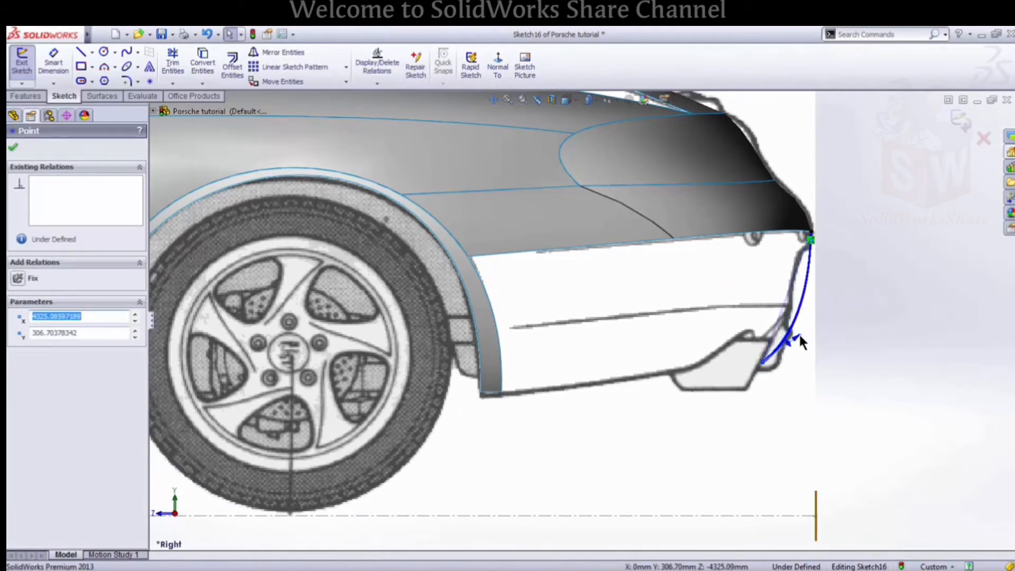
Fine-tune the spline's lower handle to follow the bumper's rear outline and close the sketch
{"action": "left_click", "coordinate": [877, 356]}
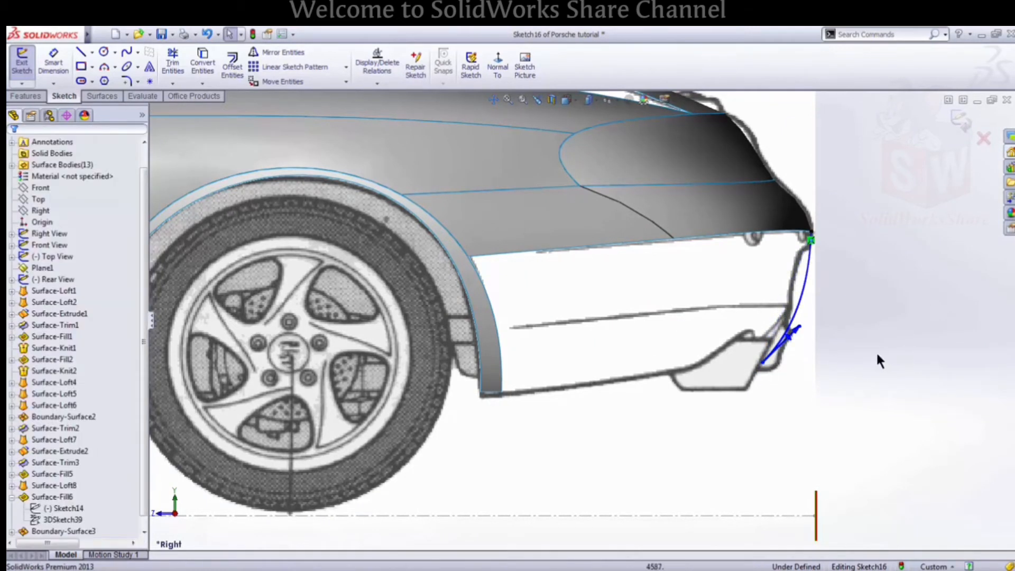
{"action": "scroll", "coordinate": [763, 312], "scroll_direction": "down", "scroll_amount": 3}
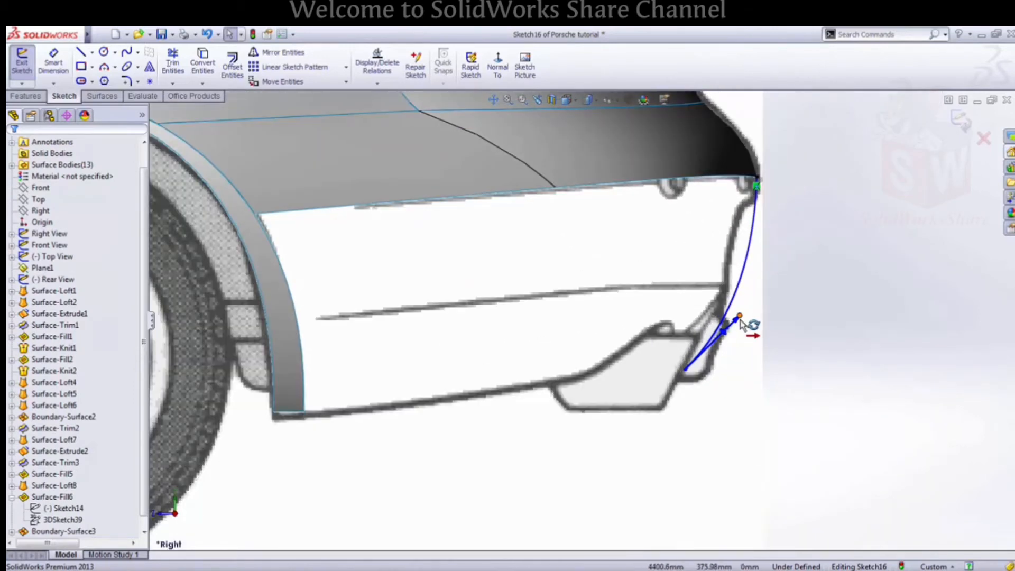
{"action": "left_click", "coordinate": [743, 320]}
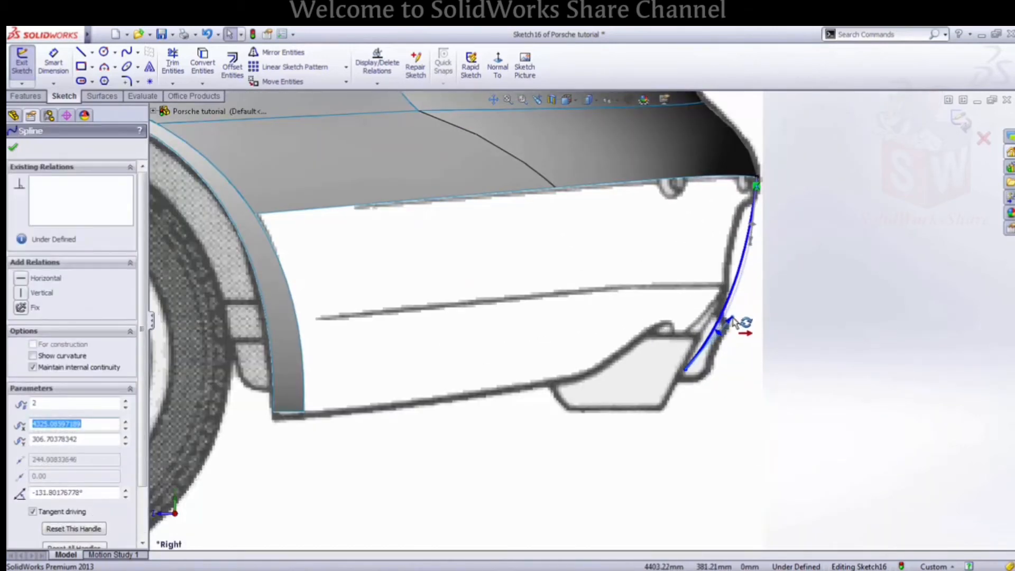
{"action": "left_click", "coordinate": [478, 363]}
{"action": "scroll", "coordinate": [374, 392], "scroll_direction": "up", "scroll_amount": 3}
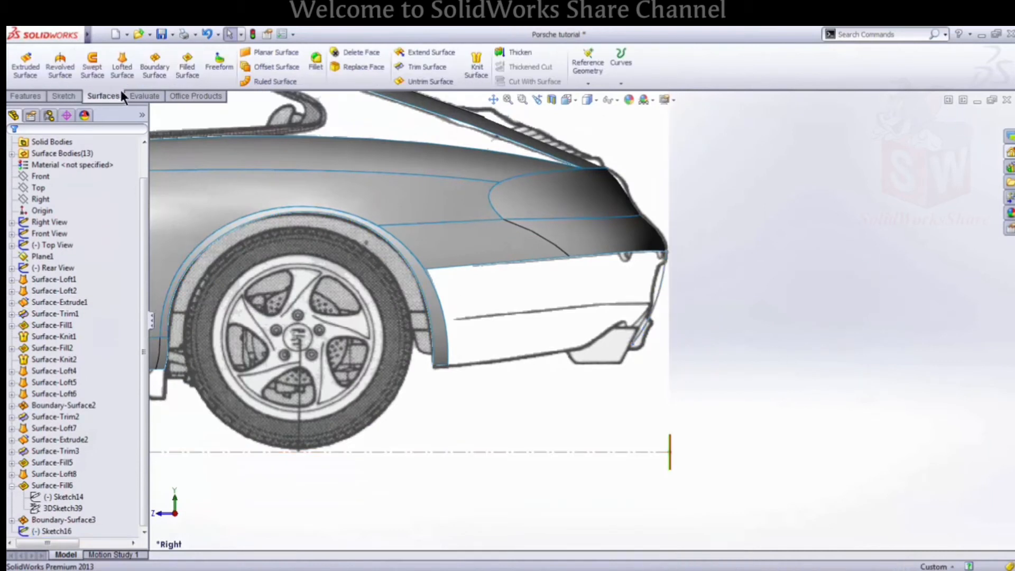
Draw a 3D sketch spline from the rear profile's lower end to the lower corner of the rear wheel arch
{"action": "left_click", "coordinate": [49, 98]}
{"action": "left_click", "coordinate": [38, 108]}
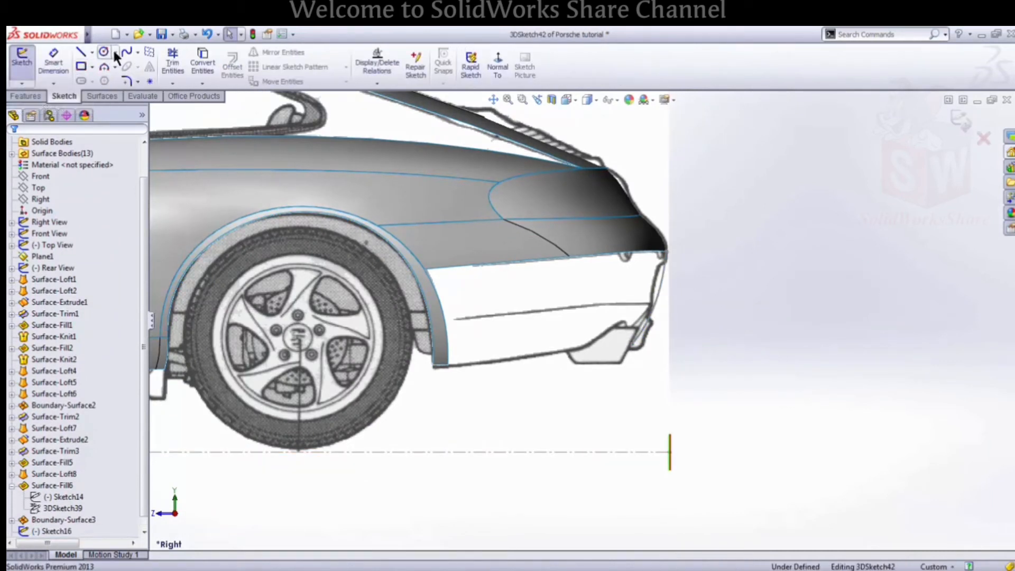
{"action": "left_click", "coordinate": [632, 345]}
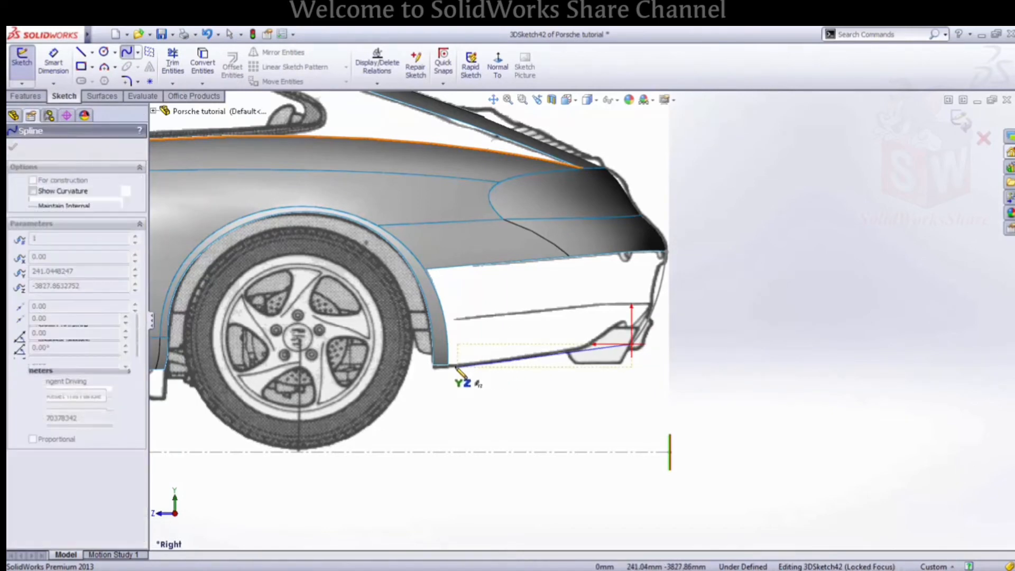
{"action": "left_click", "coordinate": [447, 364]}
{"action": "key", "text": "Escape"}
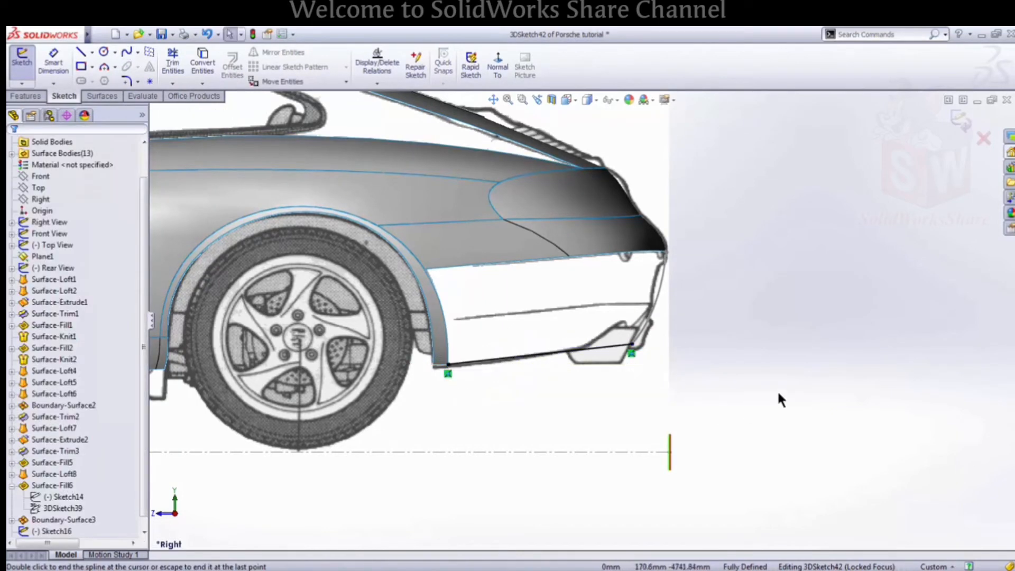
Shape both ends of the lower bumper spline in the Top view to match the rounded rear corner
{"action": "key", "text": "space"}
{"action": "left_click", "coordinate": [598, 224]}
{"action": "scroll", "coordinate": [603, 222], "scroll_direction": "up", "scroll_amount": 3}
{"action": "scroll", "coordinate": [603, 231], "scroll_direction": "down", "scroll_amount": 7}
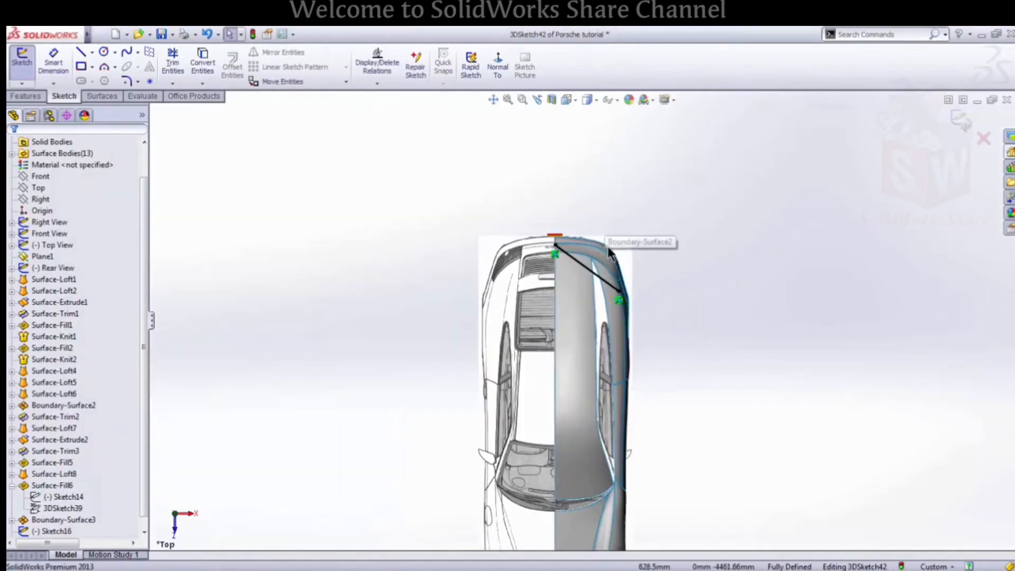
{"action": "left_click", "coordinate": [541, 323]}
{"action": "left_click_drag", "start_coordinate": [556, 336], "coordinate": [650, 295]}
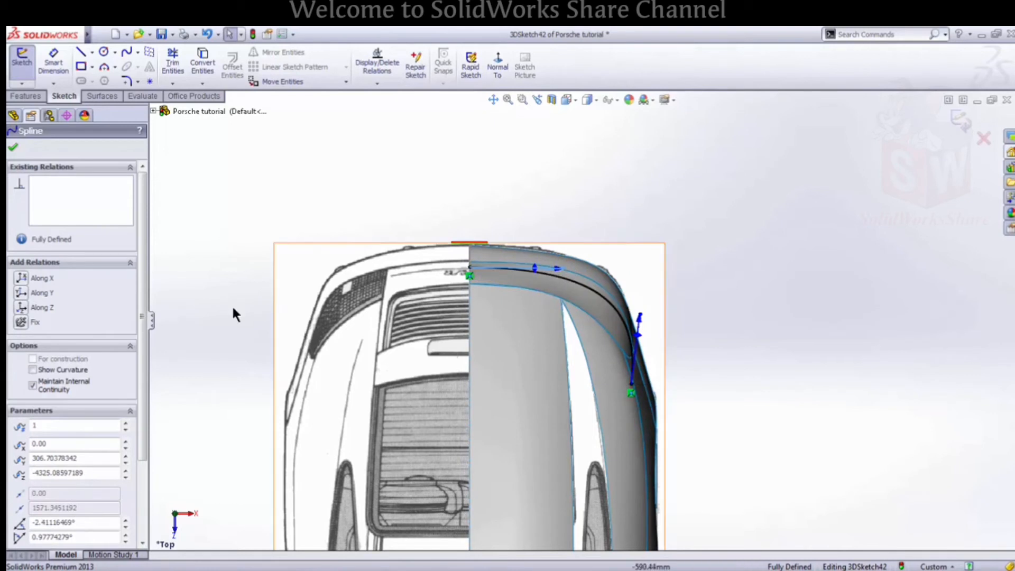
Add an Along X relation to the spline's rear-centre handle, readjust the wheel arch handle and close the 3D sketch
{"action": "left_click", "coordinate": [22, 279]}
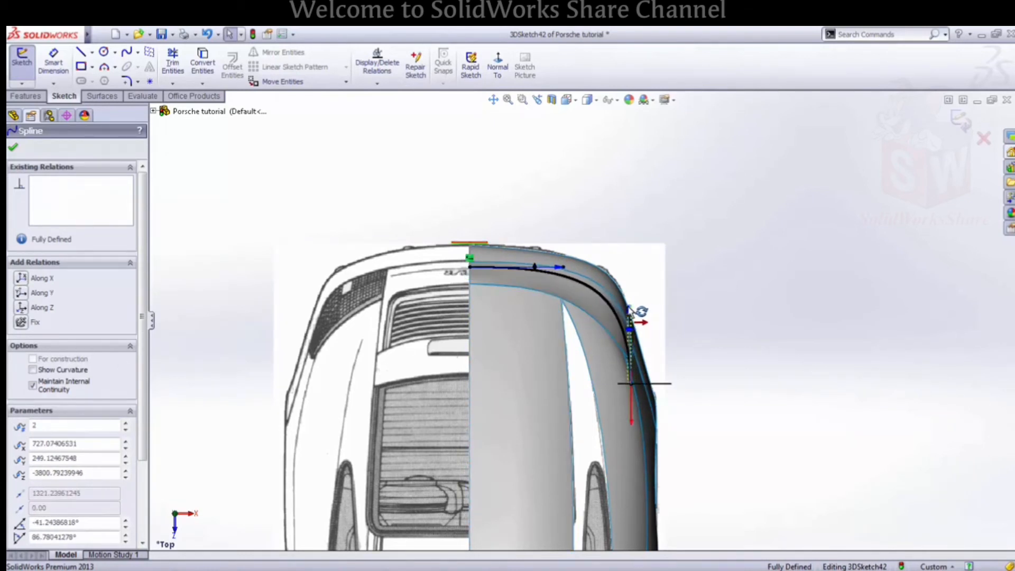
{"action": "scroll", "coordinate": [582, 318], "scroll_direction": "up", "scroll_amount": 3}
{"action": "left_click", "coordinate": [899, 208]}
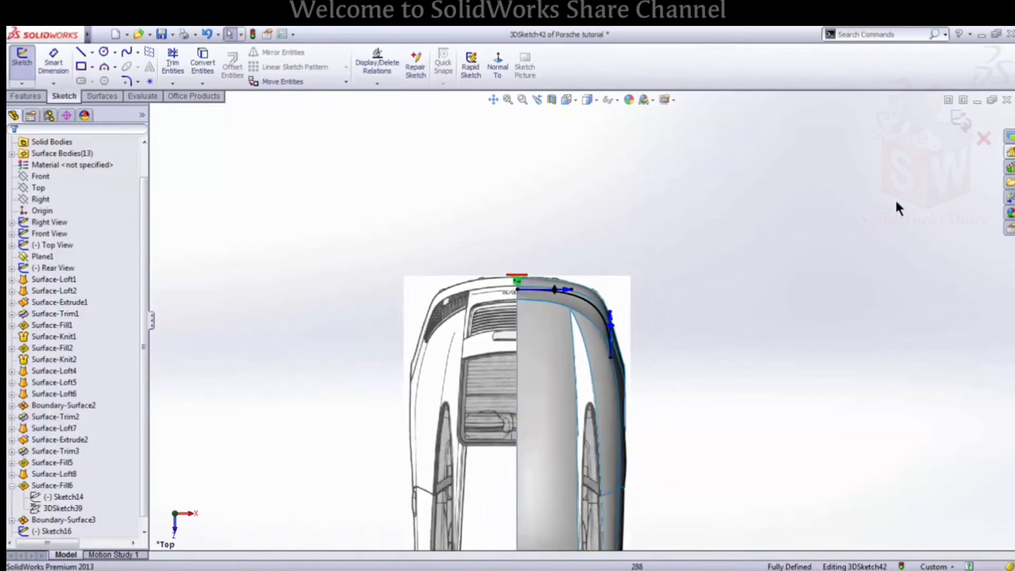
{"action": "left_click", "coordinate": [960, 126]}
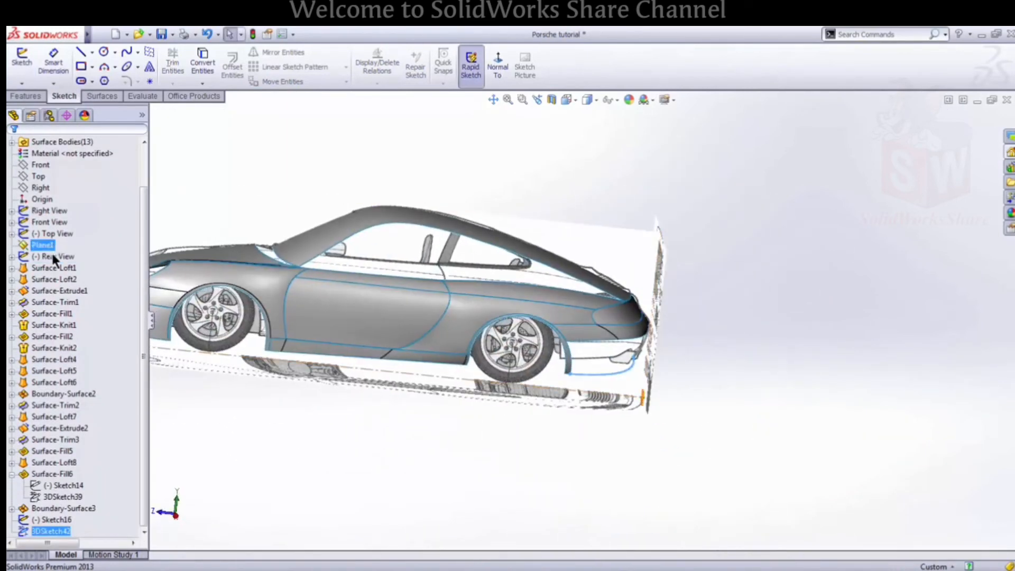
Hide the Rear View blueprint sketch
{"action": "right_click", "coordinate": [57, 260]}
{"action": "left_click", "coordinate": [64, 241]}
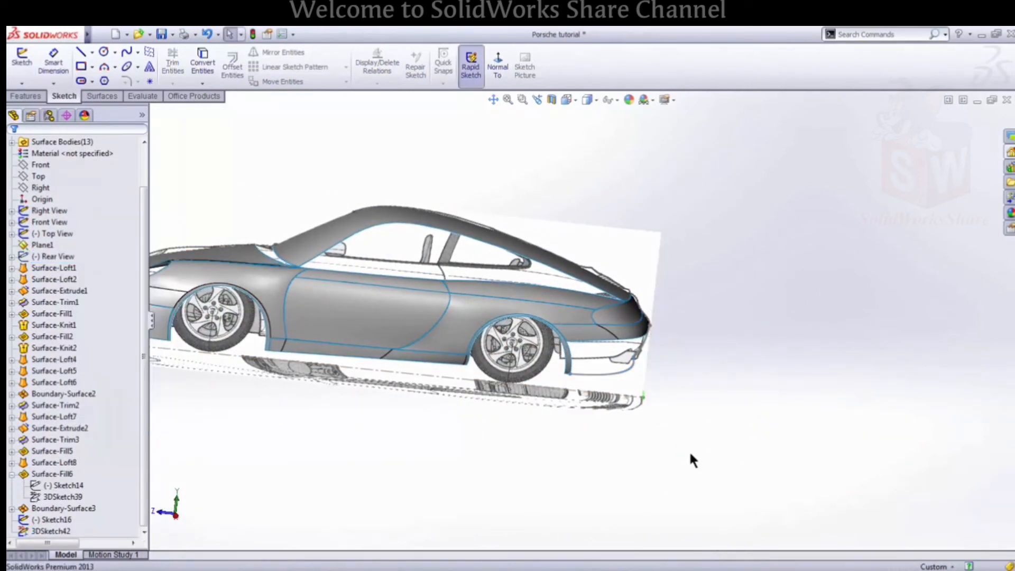
{"action": "scroll", "coordinate": [643, 353], "scroll_direction": "down", "scroll_amount": 10}
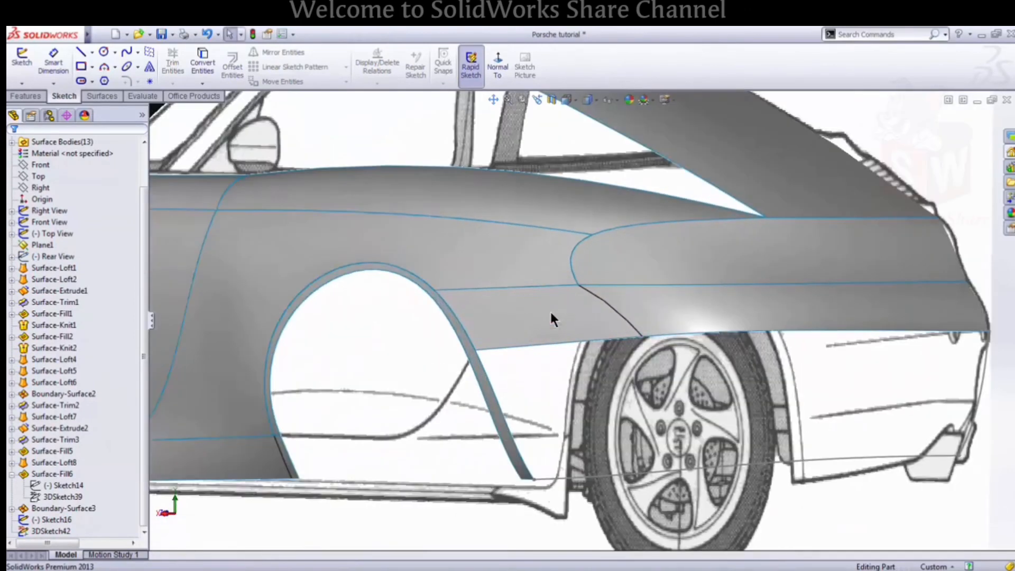
{"action": "middle_click_drag", "start_coordinate": [550, 312], "coordinate": [534, 336]}
{"action": "scroll", "coordinate": [535, 336], "scroll_direction": "up", "scroll_amount": 3}
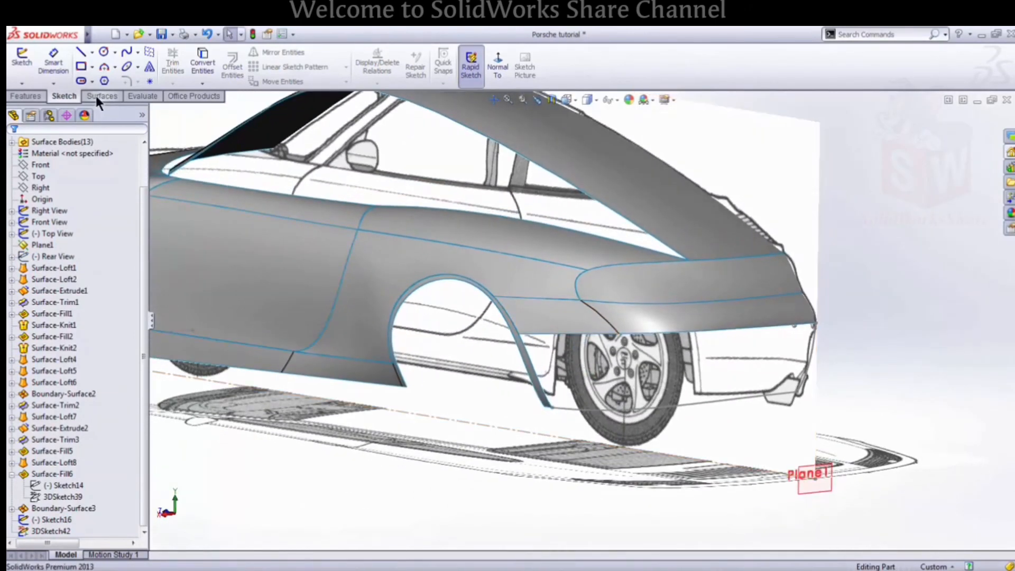
Create a Filled Surface for the rear bumper bounded by the rear profile, lower spline, wheel arch edge and the lower edges of the panels above, using Contact
{"action": "left_click", "coordinate": [99, 98]}
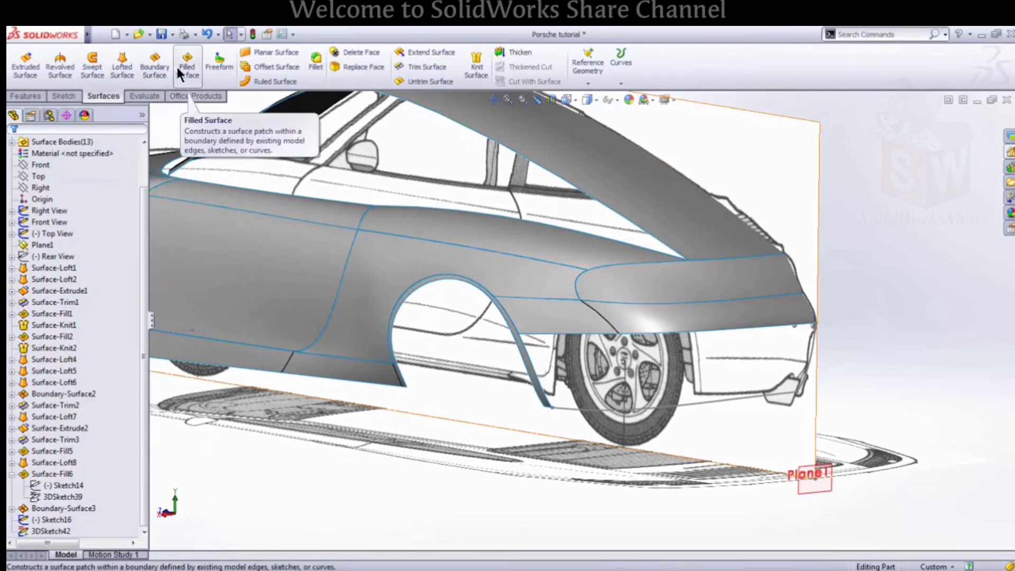
{"action": "left_click", "coordinate": [179, 69]}
{"action": "left_click", "coordinate": [810, 354]}
{"action": "scroll", "coordinate": [809, 370], "scroll_direction": "down", "scroll_amount": 3}
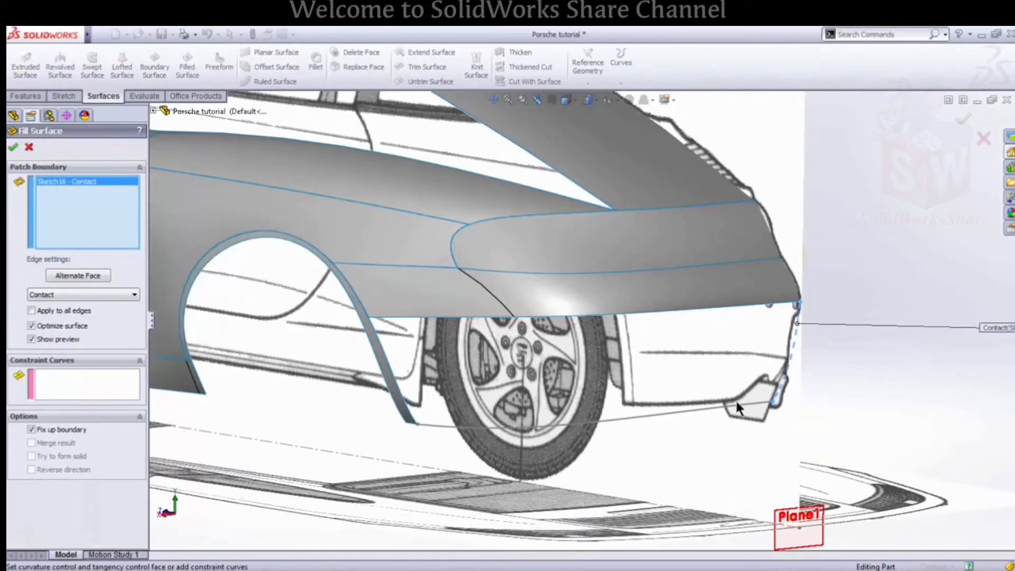
{"action": "left_click", "coordinate": [735, 405]}
{"action": "left_click", "coordinate": [405, 401]}
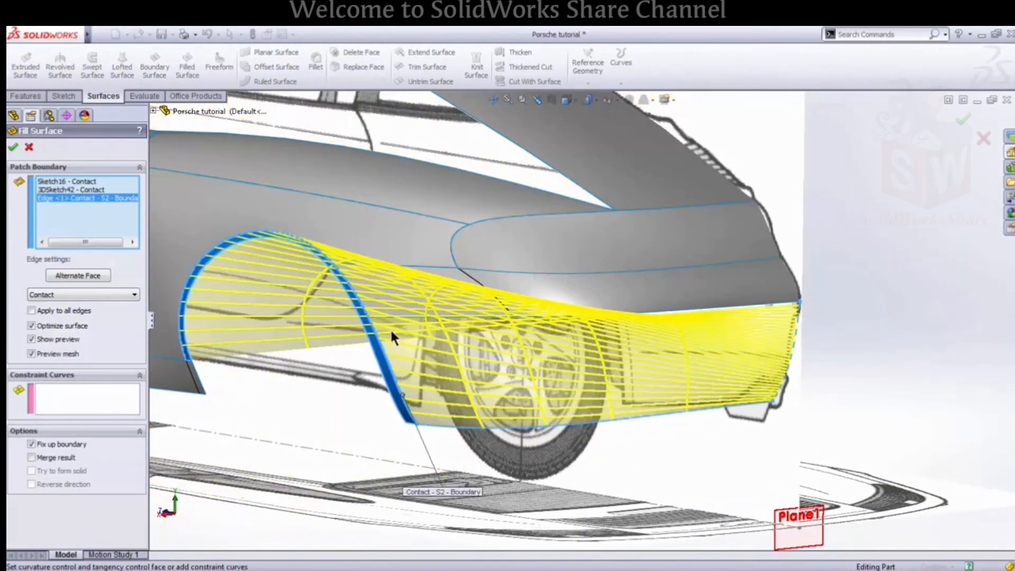
{"action": "left_click", "coordinate": [391, 320]}
{"action": "left_click", "coordinate": [562, 317]}
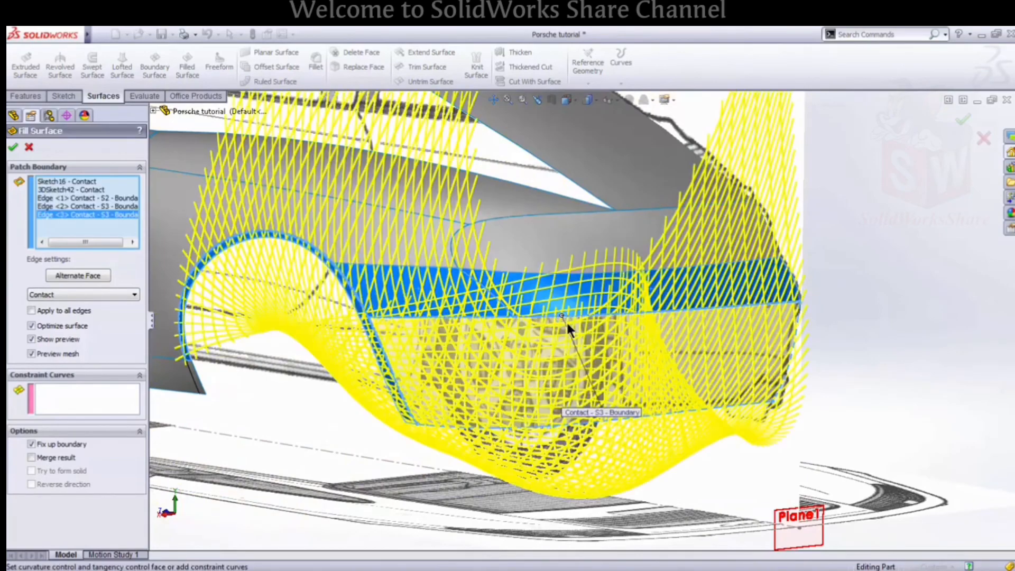
{"action": "middle_click_drag", "start_coordinate": [562, 317], "coordinate": [629, 344]}
{"action": "left_click", "coordinate": [14, 148]}
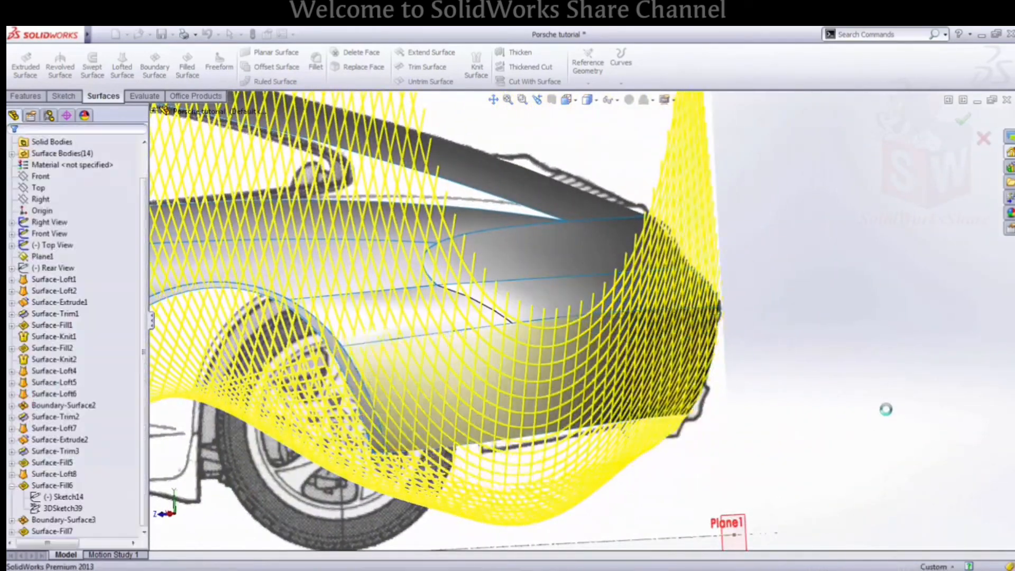
Examine the filled rear bumper surface and its transition into the neighbouring body panels from several angles
{"action": "middle_click_drag", "start_coordinate": [886, 410], "coordinate": [833, 390]}
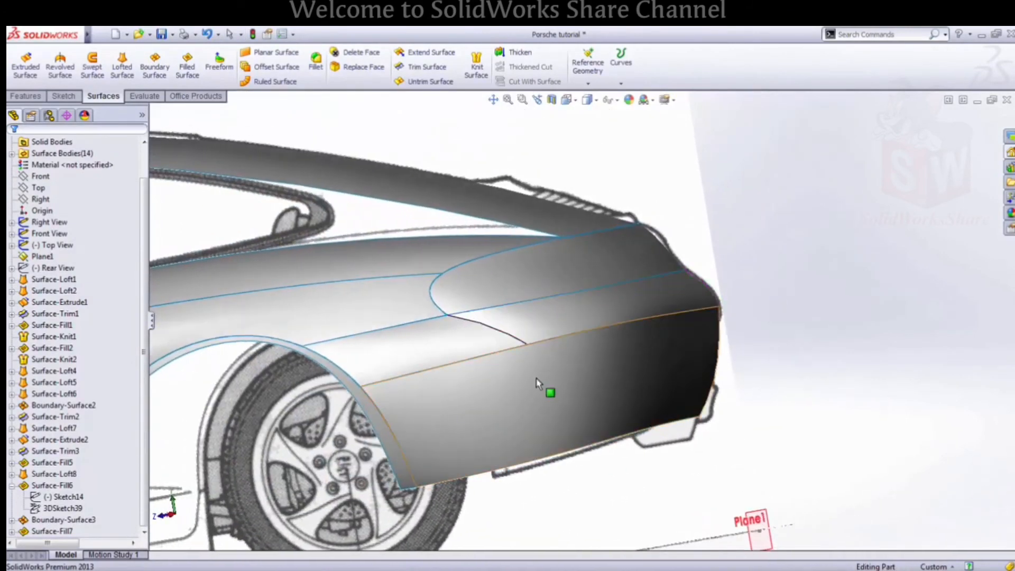
{"action": "scroll", "coordinate": [537, 380], "scroll_direction": "down", "scroll_amount": 3}
{"action": "middle_click_drag", "start_coordinate": [635, 337], "coordinate": [612, 343]}
{"action": "scroll", "coordinate": [612, 343], "scroll_direction": "up", "scroll_amount": 2}
{"action": "scroll", "coordinate": [612, 343], "scroll_direction": "up", "scroll_amount": 6}
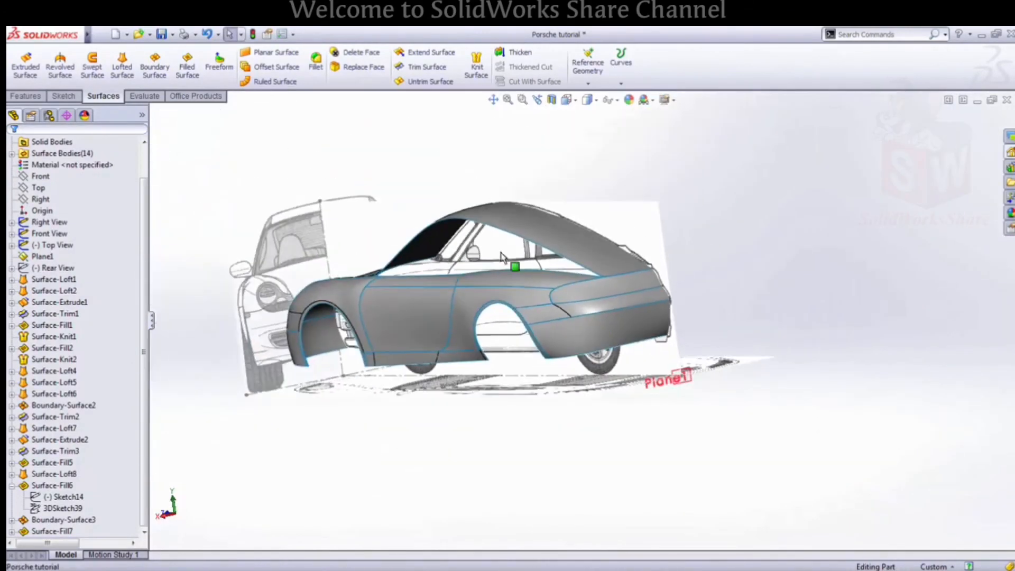
{"action": "scroll", "coordinate": [502, 255], "scroll_direction": "down", "scroll_amount": 4}
{"action": "middle_click_drag", "start_coordinate": [497, 259], "coordinate": [384, 196]}
{"action": "scroll", "coordinate": [696, 402], "scroll_direction": "up", "scroll_amount": 2}
Save the part
{"action": "left_click", "coordinate": [160, 34]}
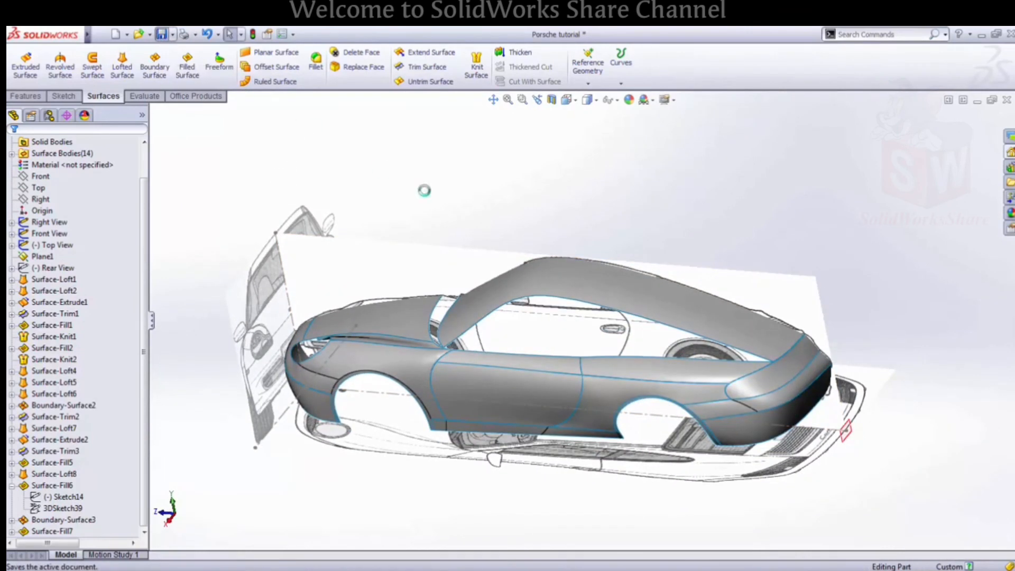
{"action": "middle_click_drag", "start_coordinate": [512, 199], "coordinate": [522, 237]}
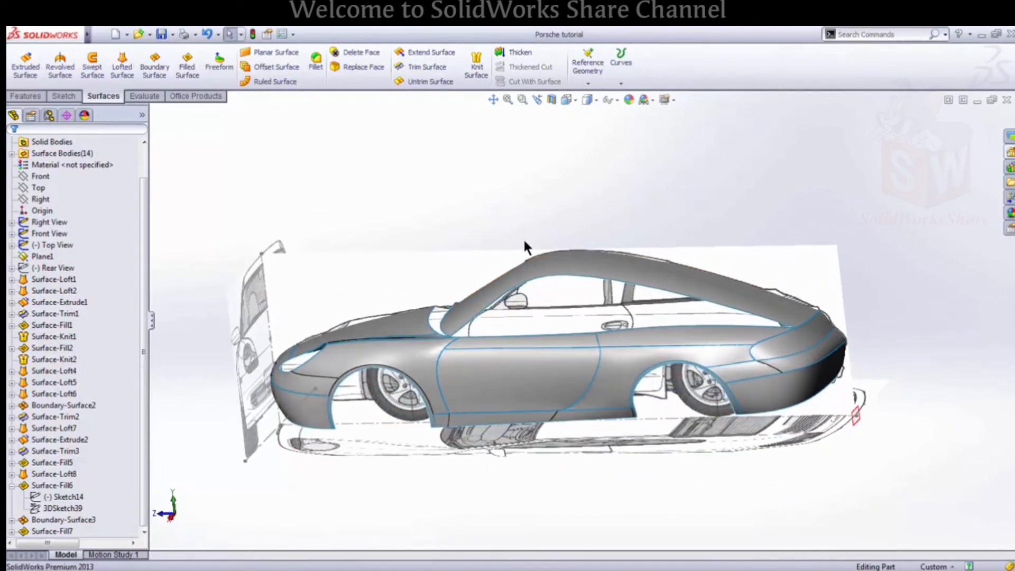
{"action": "middle_click_drag", "start_coordinate": [760, 338], "coordinate": [508, 311]}
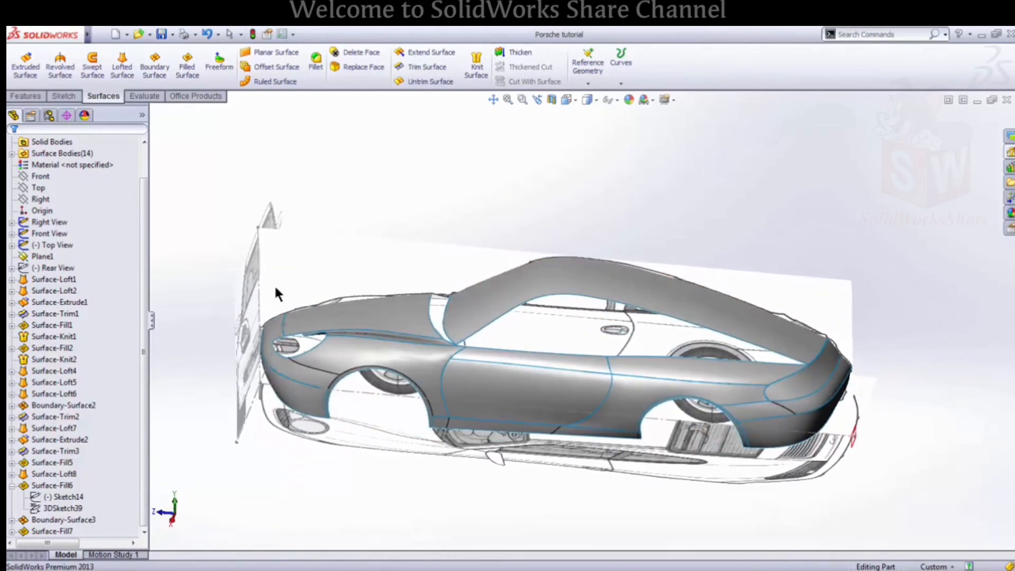
Hide the Top View, Front View and Right View blueprint sketches
{"action": "right_click", "coordinate": [64, 242]}
{"action": "left_click", "coordinate": [69, 223]}
{"action": "middle_click_drag", "start_coordinate": [309, 223], "coordinate": [279, 238]}
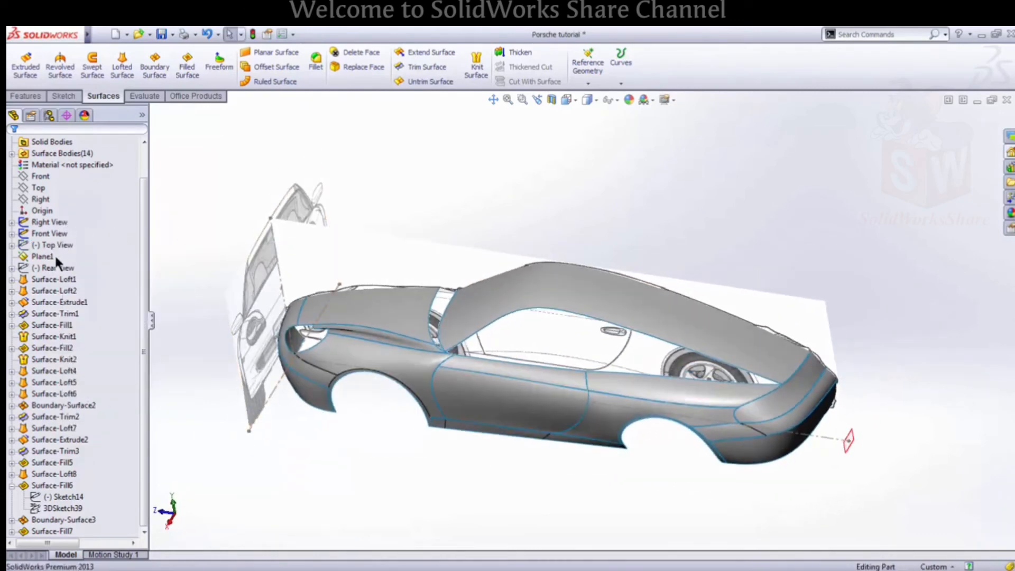
{"action": "right_click", "coordinate": [52, 234]}
{"action": "left_click", "coordinate": [50, 215]}
{"action": "right_click", "coordinate": [50, 222]}
{"action": "left_click", "coordinate": [55, 200]}
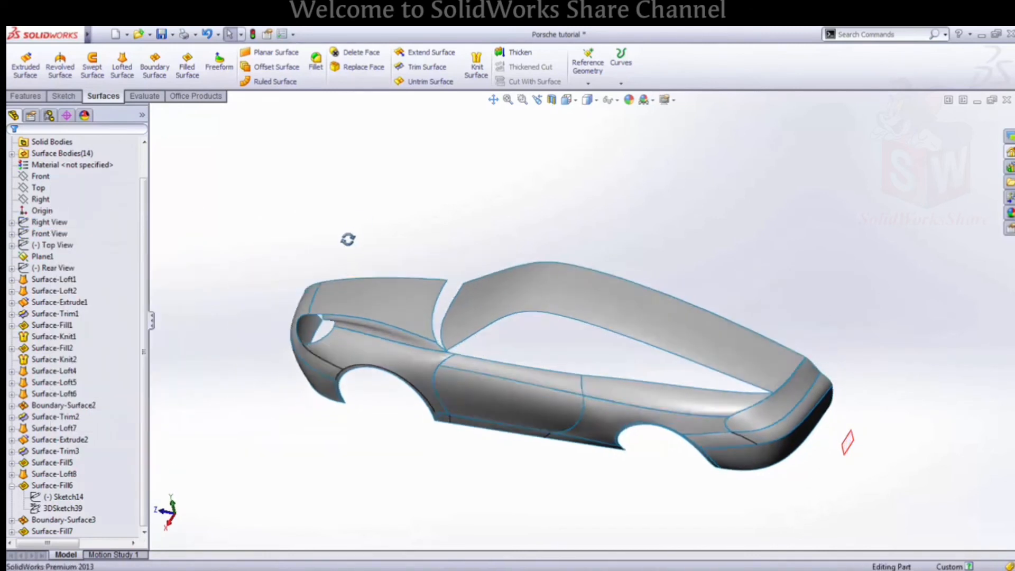
{"action": "middle_click_drag", "start_coordinate": [410, 240], "coordinate": [396, 240]}
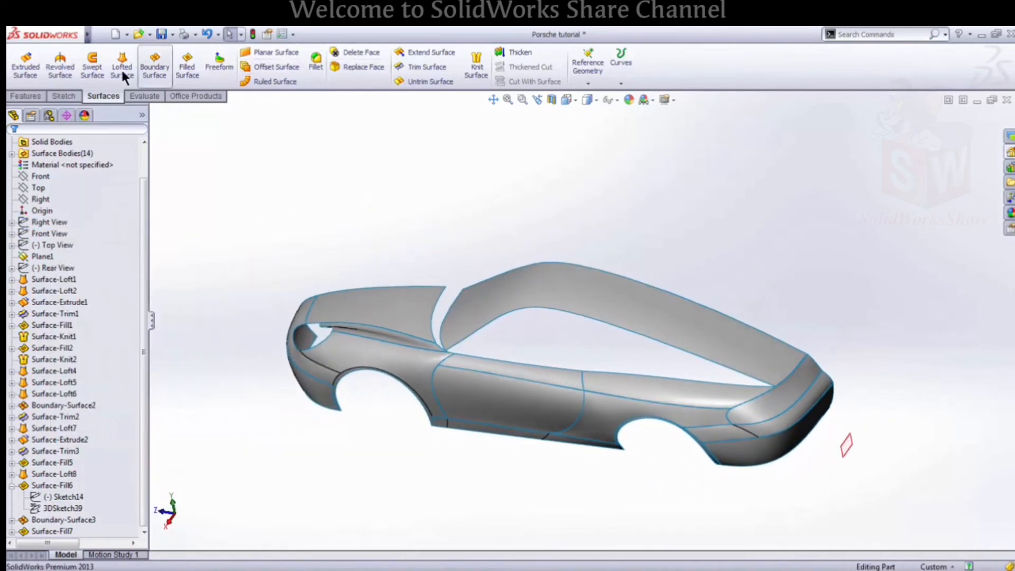
Start a Mirror feature about the Right plane and set it up to mirror bodies
{"action": "left_click", "coordinate": [25, 97]}
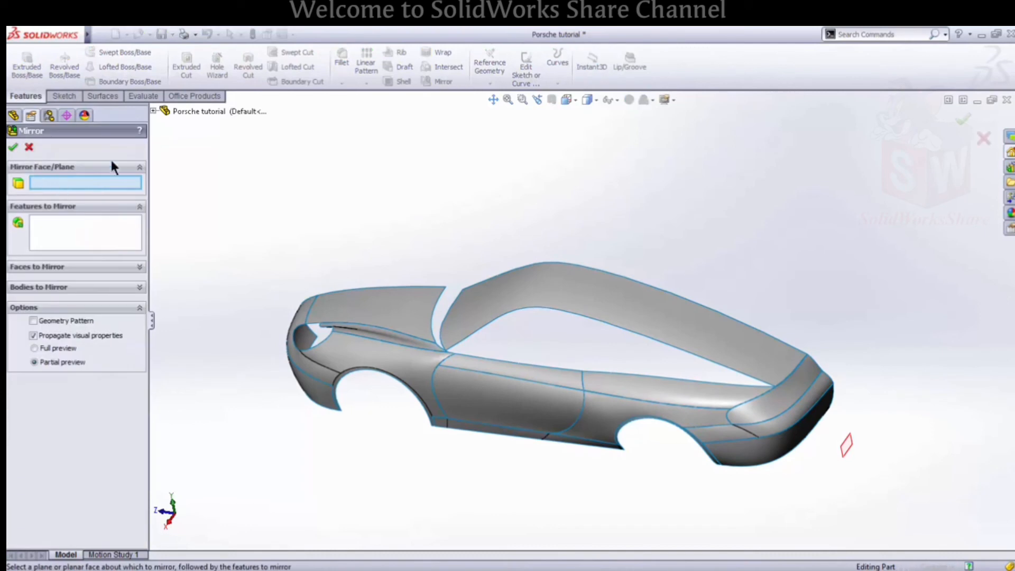
{"action": "left_click", "coordinate": [151, 108]}
{"action": "left_click", "coordinate": [193, 203]}
{"action": "left_click", "coordinate": [153, 111]}
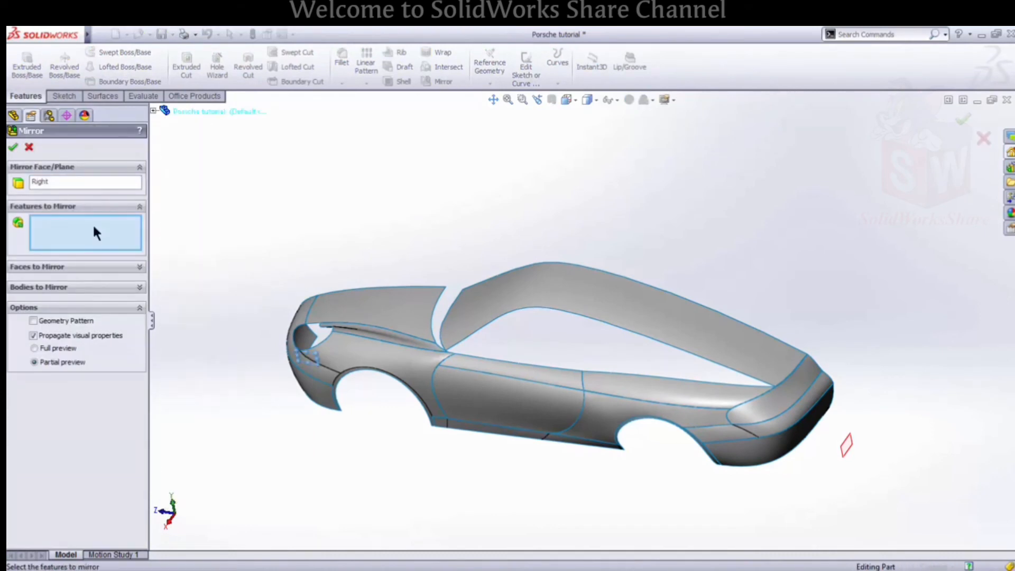
{"action": "left_click", "coordinate": [60, 290]}
Add the hood, the front fender, the strip between them, the lower front bumper and the roof surface to the bodies to mirror
{"action": "middle_click_drag", "start_coordinate": [358, 323], "coordinate": [341, 339]}
{"action": "scroll", "coordinate": [341, 339], "scroll_direction": "down", "scroll_amount": 2}
{"action": "left_click", "coordinate": [417, 335]}
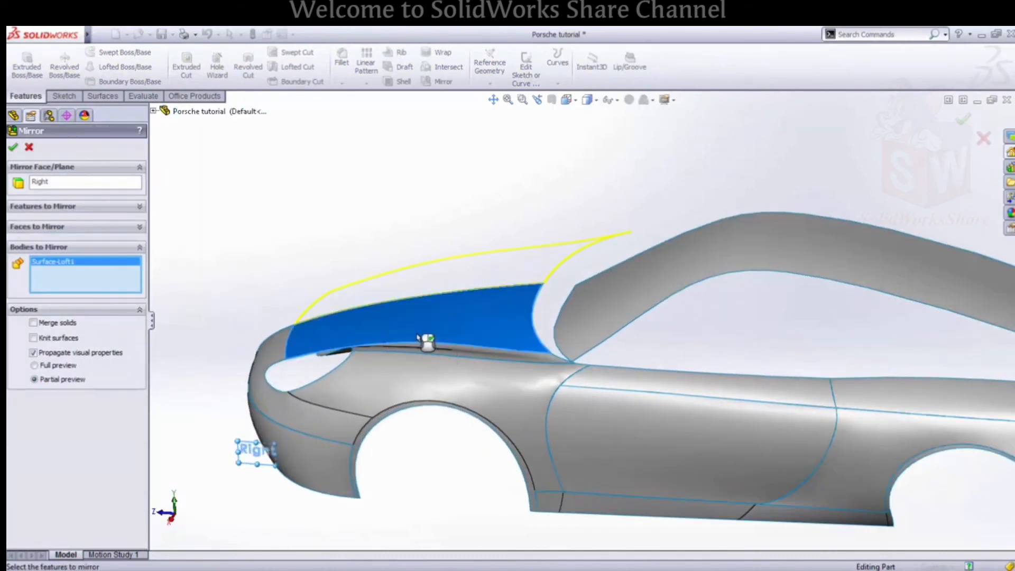
{"action": "middle_click_drag", "start_coordinate": [423, 338], "coordinate": [485, 378]}
{"action": "left_click", "coordinate": [356, 308]}
{"action": "scroll", "coordinate": [545, 341], "scroll_direction": "down", "scroll_amount": 2}
{"action": "middle_click_drag", "start_coordinate": [545, 343], "coordinate": [542, 386]}
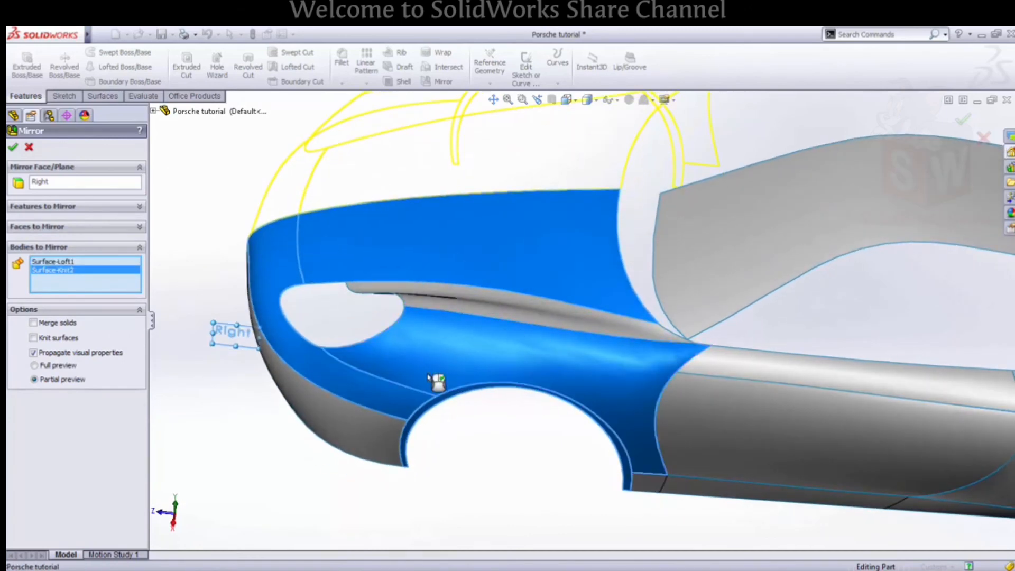
{"action": "left_click", "coordinate": [497, 308]}
{"action": "left_click", "coordinate": [347, 412]}
{"action": "scroll", "coordinate": [457, 365], "scroll_direction": "up", "scroll_amount": 2}
{"action": "scroll", "coordinate": [762, 278], "scroll_direction": "down", "scroll_amount": 2}
{"action": "left_click", "coordinate": [760, 276]}
{"action": "scroll", "coordinate": [632, 426], "scroll_direction": "up", "scroll_amount": 2}
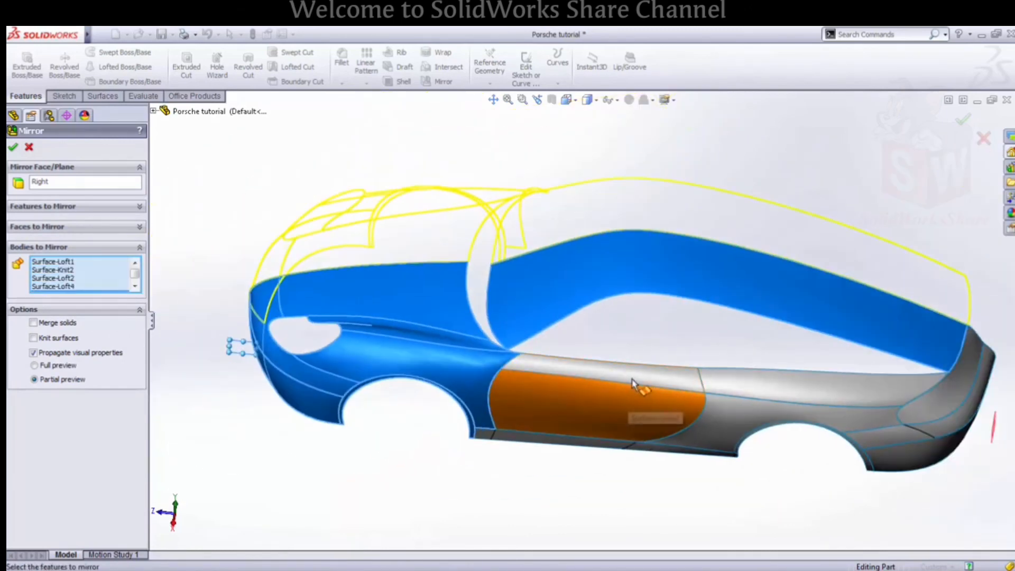
Add the door, side, sill and rear corner and bumper surfaces to the bodies to mirror and complete the mirror
{"action": "left_click", "coordinate": [631, 379]}
{"action": "left_click", "coordinate": [633, 410]}
{"action": "scroll", "coordinate": [576, 413], "scroll_direction": "down", "scroll_amount": 2}
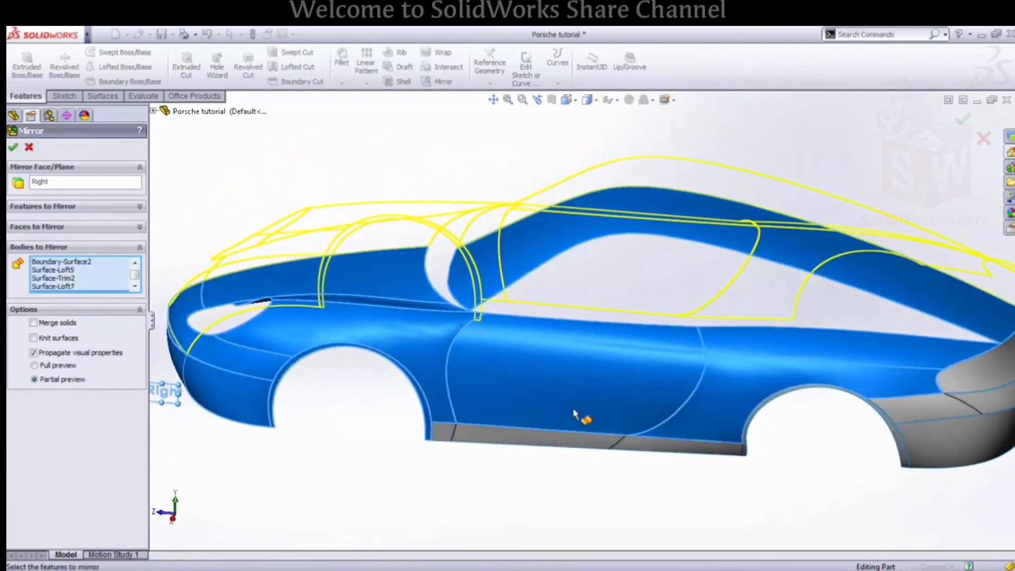
{"action": "left_click", "coordinate": [680, 441]}
{"action": "scroll", "coordinate": [866, 403], "scroll_direction": "down", "scroll_amount": 5}
{"action": "left_click", "coordinate": [821, 438]}
{"action": "scroll", "coordinate": [841, 419], "scroll_direction": "up", "scroll_amount": 2}
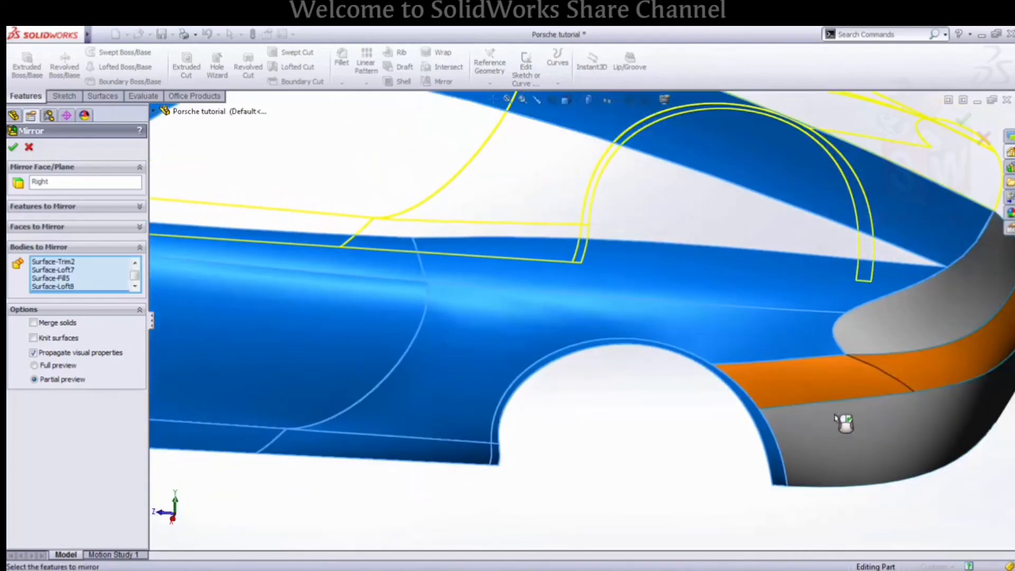
{"action": "left_click", "coordinate": [871, 375]}
{"action": "scroll", "coordinate": [881, 344], "scroll_direction": "up", "scroll_amount": 2}
{"action": "left_click", "coordinate": [842, 314]}
{"action": "left_click", "coordinate": [801, 403]}
{"action": "middle_click_drag", "start_coordinate": [778, 367], "coordinate": [796, 302]}
{"action": "scroll", "coordinate": [793, 263], "scroll_direction": "down", "scroll_amount": 3}
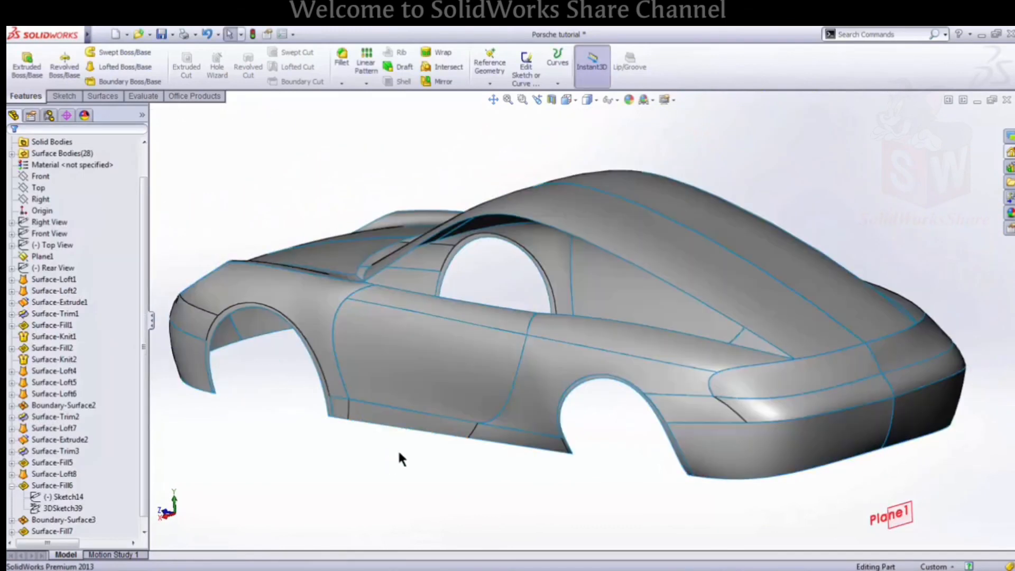
Examine the mirrored car body from the side, top and rear, checking the surface joins along the centreline
{"action": "mouse_move", "coordinate": [638, 390]}
{"action": "middle_mouse_down"}
{"action": "mouse_move", "coordinate": [546, 356]}
{"action": "mouse_move", "coordinate": [537, 392]}
{"action": "mouse_move", "coordinate": [590, 371]}
{"action": "mouse_move", "coordinate": [628, 374]}
{"action": "mouse_move", "coordinate": [620, 392]}
{"action": "middle_mouse_up"}
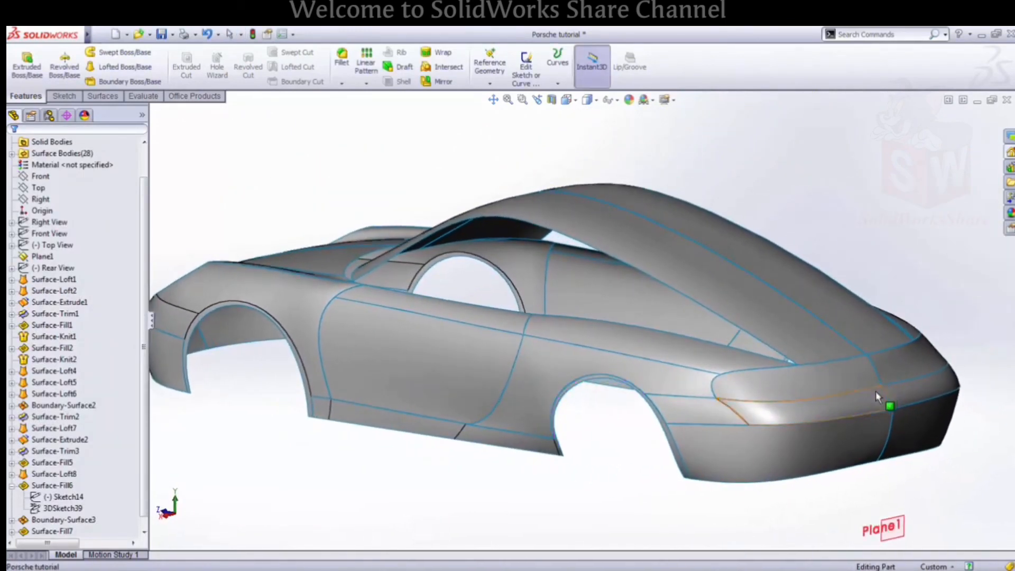
{"action": "scroll", "coordinate": [880, 399], "scroll_direction": "down", "scroll_amount": 5}
{"action": "middle_click_drag", "start_coordinate": [751, 384], "coordinate": [761, 333]}
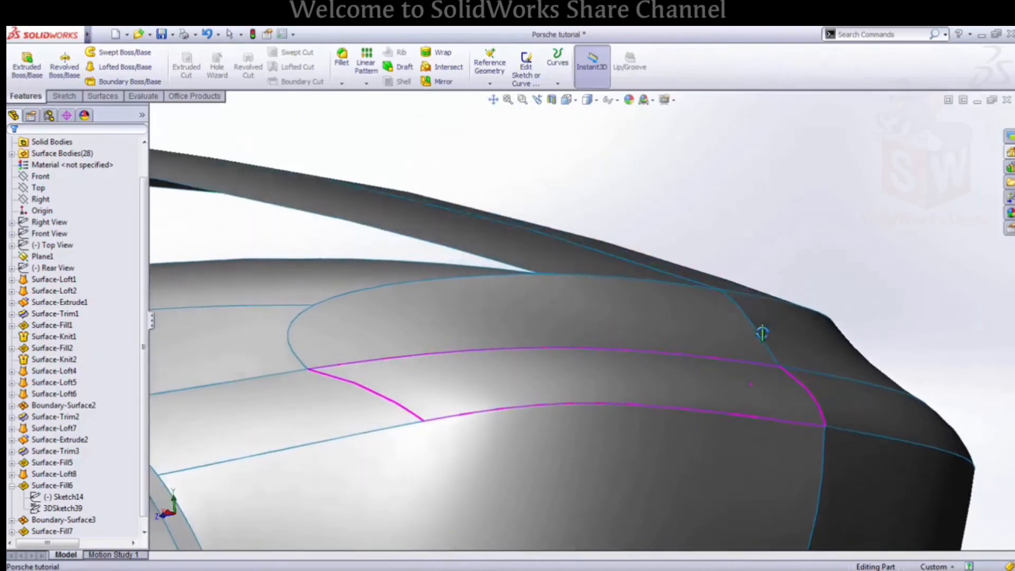
{"action": "scroll", "coordinate": [687, 325], "scroll_direction": "up", "scroll_amount": 6}
{"action": "middle_click_drag", "start_coordinate": [482, 370], "coordinate": [542, 380]}
{"action": "middle_click_drag", "start_coordinate": [541, 432], "coordinate": [476, 285]}
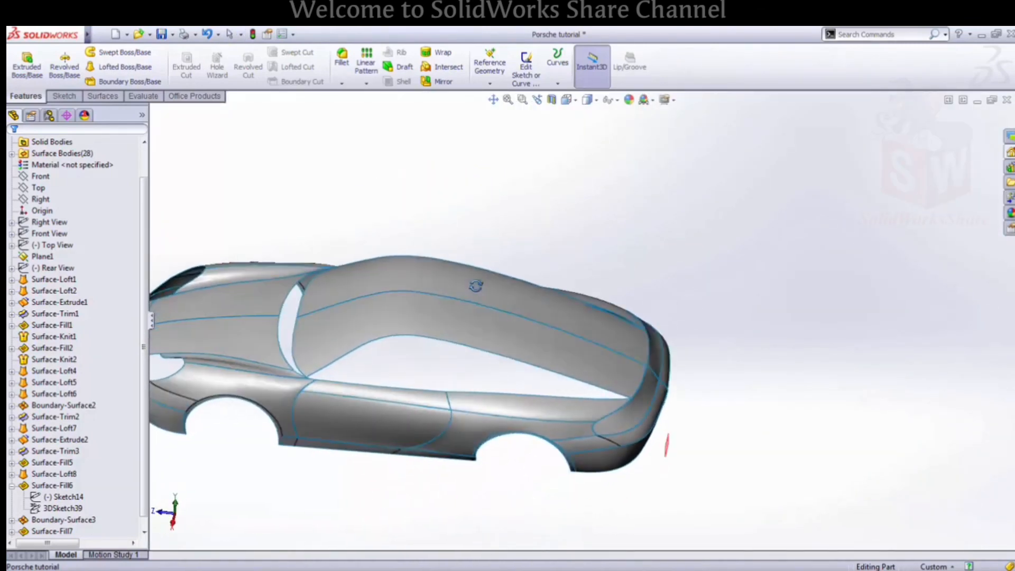
{"action": "scroll", "coordinate": [358, 376], "scroll_direction": "up", "scroll_amount": 2}
{"action": "scroll", "coordinate": [391, 373], "scroll_direction": "down", "scroll_amount": 4}
{"action": "scroll", "coordinate": [546, 359], "scroll_direction": "up", "scroll_amount": 1}
{"action": "middle_click_drag", "start_coordinate": [542, 358], "coordinate": [607, 367]}
{"action": "scroll", "coordinate": [635, 410], "scroll_direction": "down", "scroll_amount": 2}
{"action": "scroll", "coordinate": [573, 381], "scroll_direction": "up", "scroll_amount": 2}
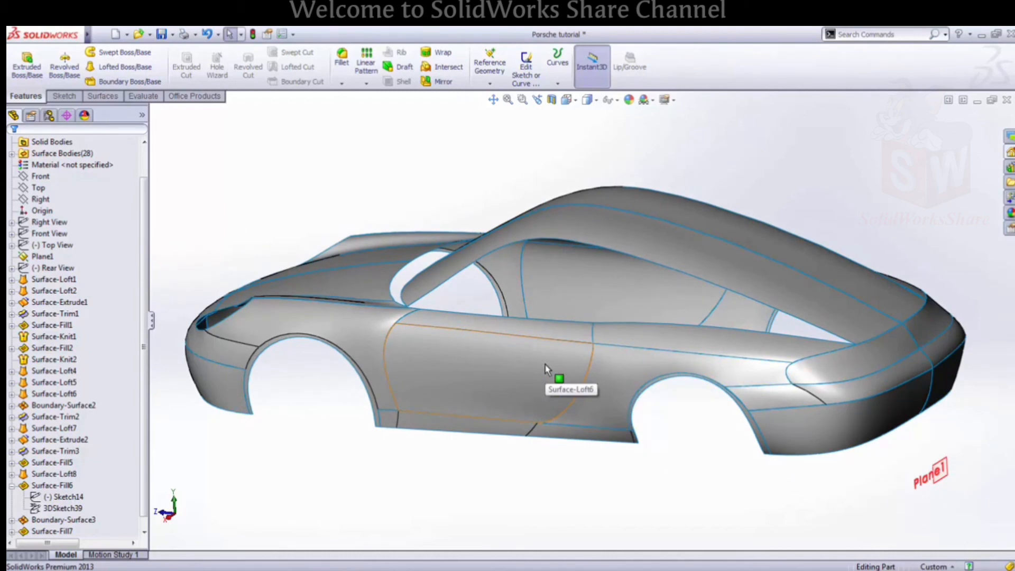
{"action": "scroll", "coordinate": [811, 433], "scroll_direction": "down", "scroll_amount": 1}
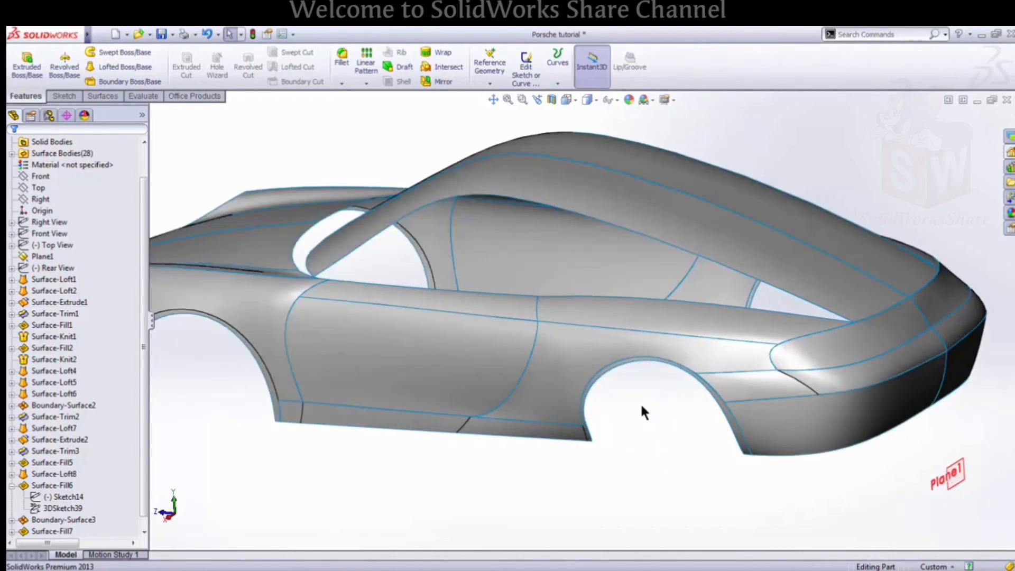